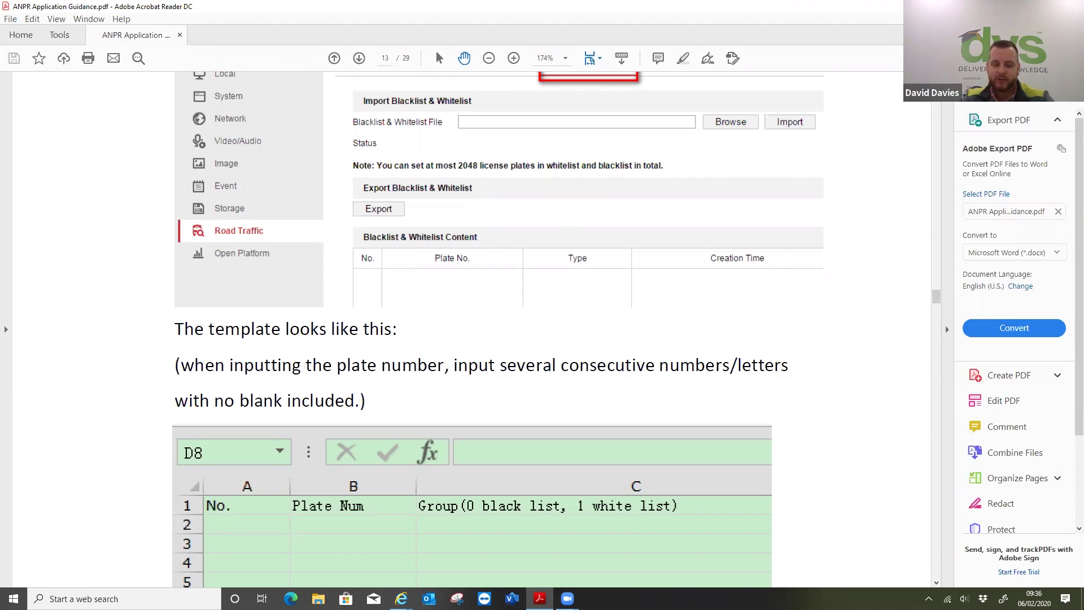
- Minimise Acrobat Reader's ANPR guidance PDF with Win+D to reveal the desktop
{"action": "key", "text": "super+d"}
- Restore the Internet Explorer window showing the NVR Camera Management list of 27 cameras
{"action": "mouse_move", "coordinate": [401, 599]}
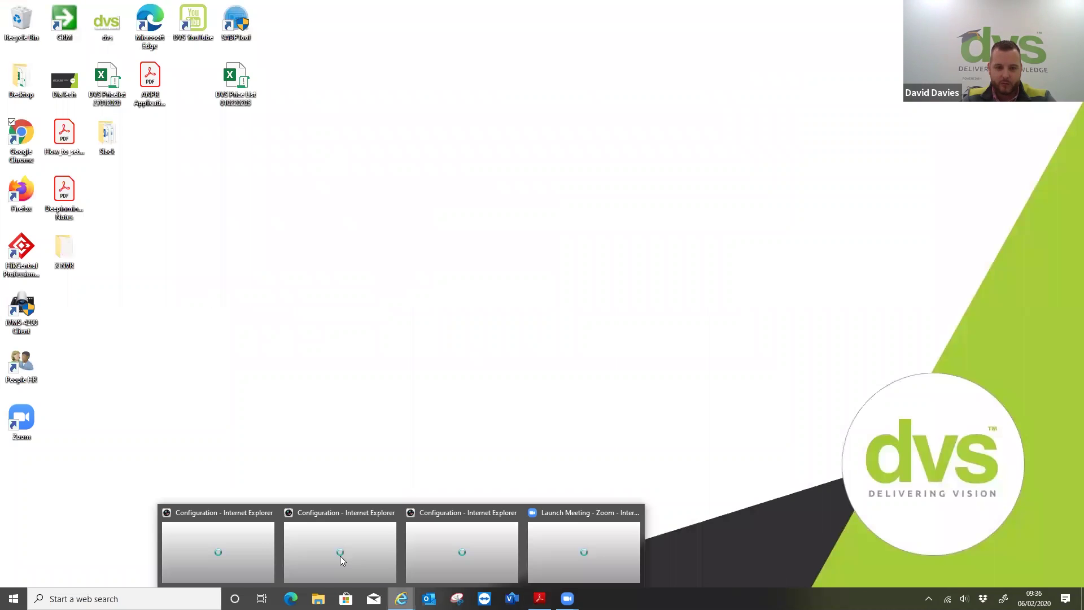
{"action": "left_click", "coordinate": [238, 531]}
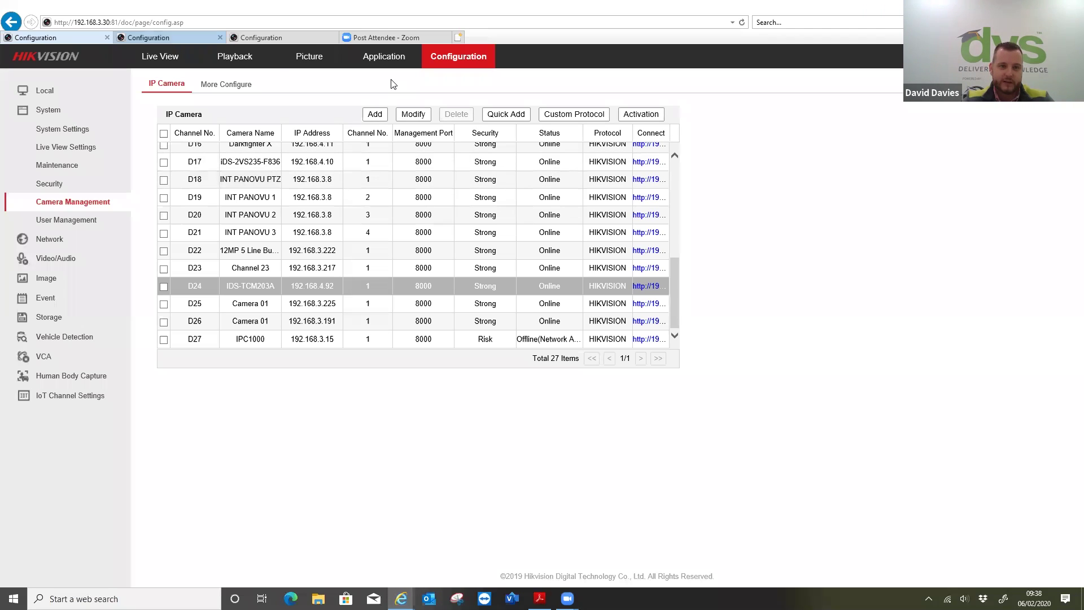
- Switch to the ANPR camera 192.168.3.221's Basic Information configuration tab
{"action": "key", "text": "ctrl+Tab"}
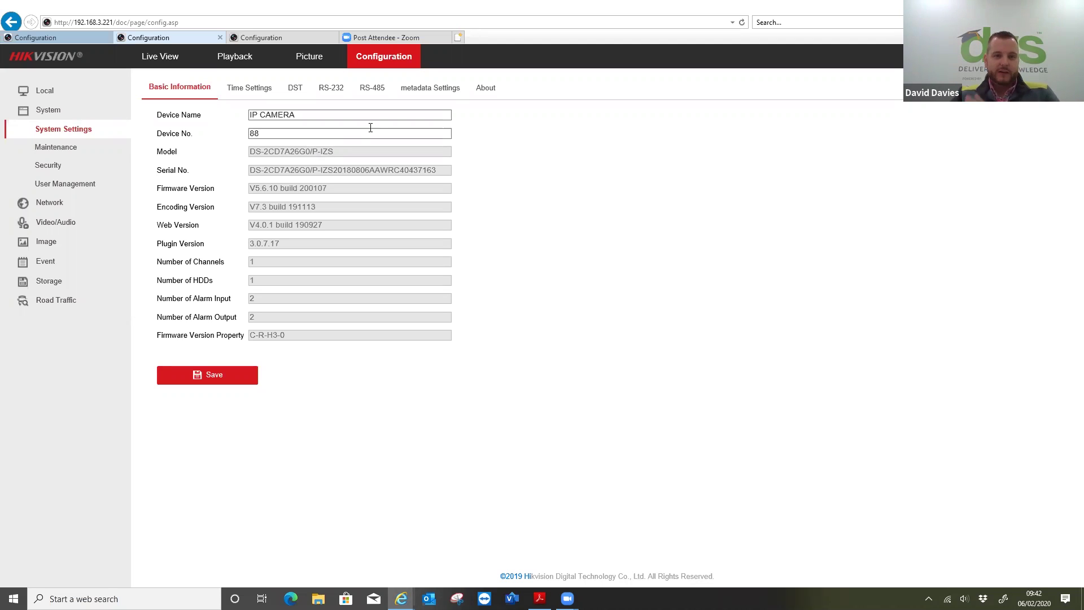
- Browse metadata, maintenance and security pages, ending on the 1920*1080P 25 fps H.265 video settings
{"action": "left_click", "coordinate": [408, 91]}
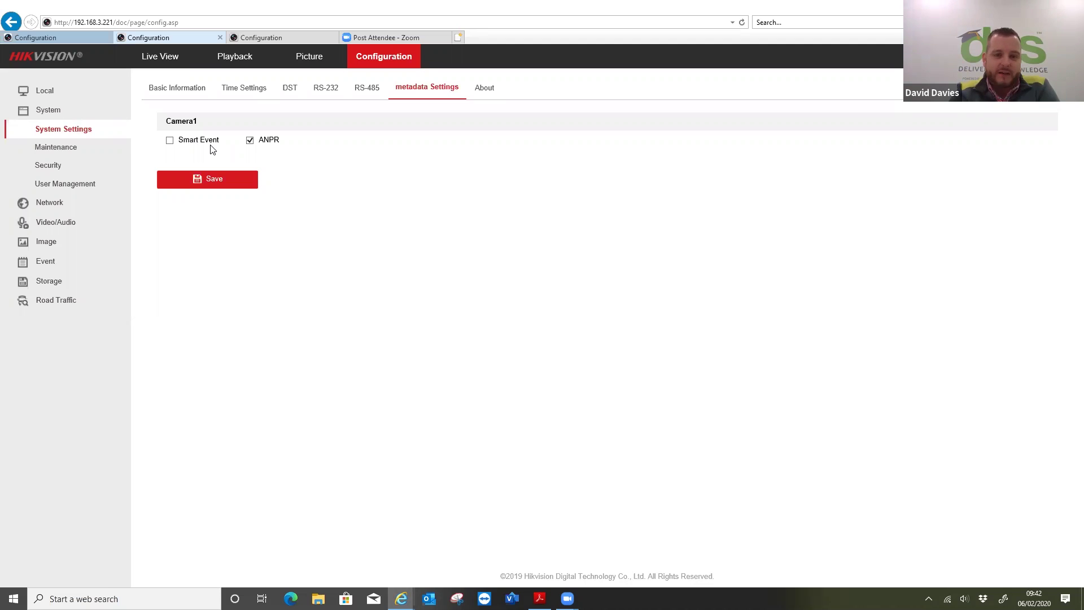
{"action": "left_click", "coordinate": [51, 148]}
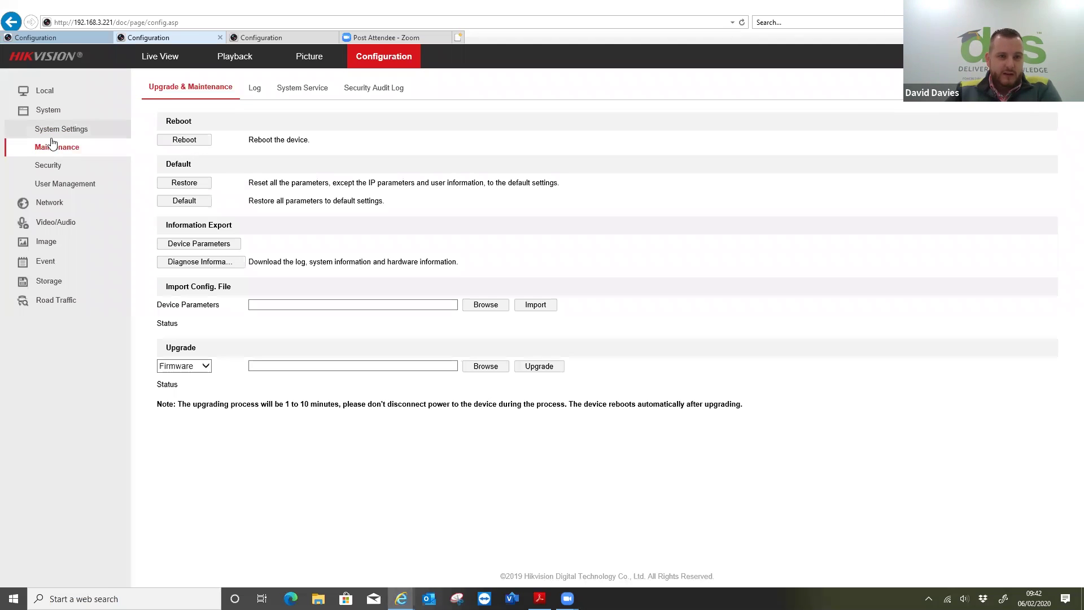
{"action": "left_click", "coordinate": [50, 165]}
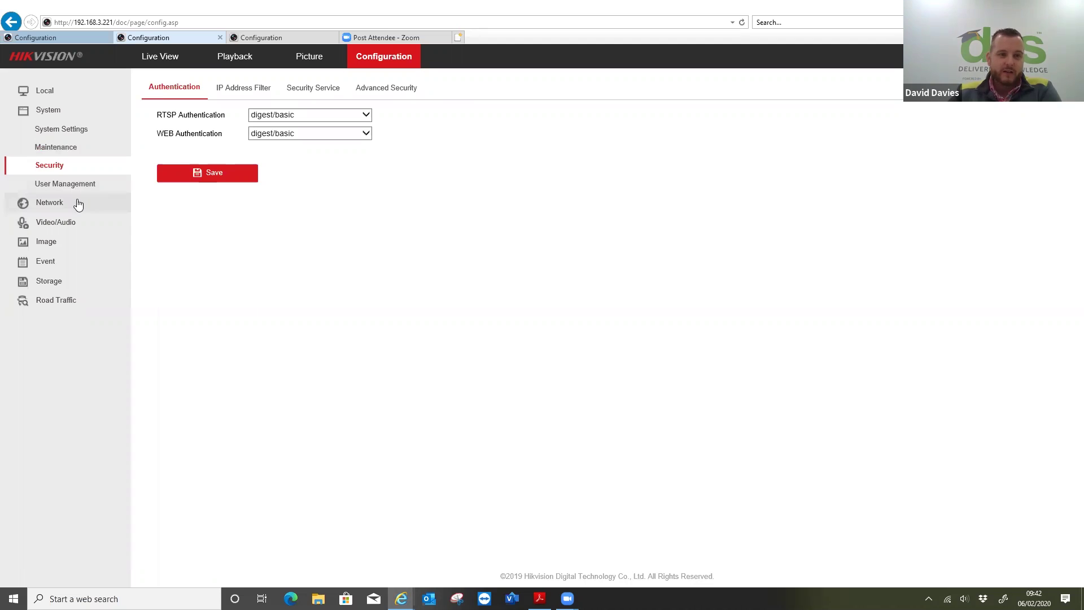
{"action": "left_click", "coordinate": [67, 222]}
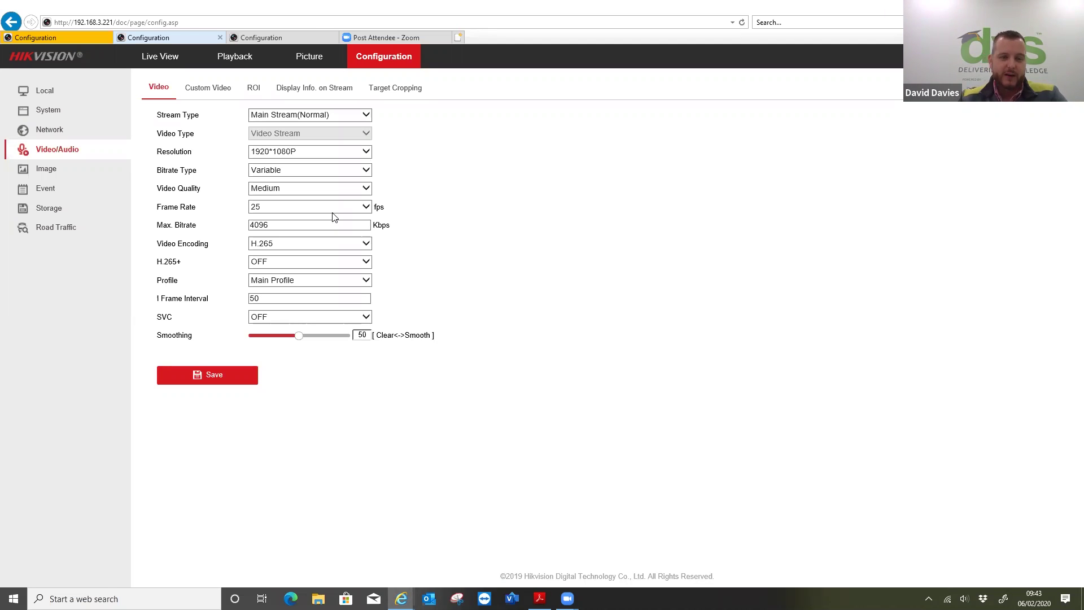
- Show the camera's Image Display Settings with live preview and Road mounting scenario
{"action": "left_click", "coordinate": [37, 172]}
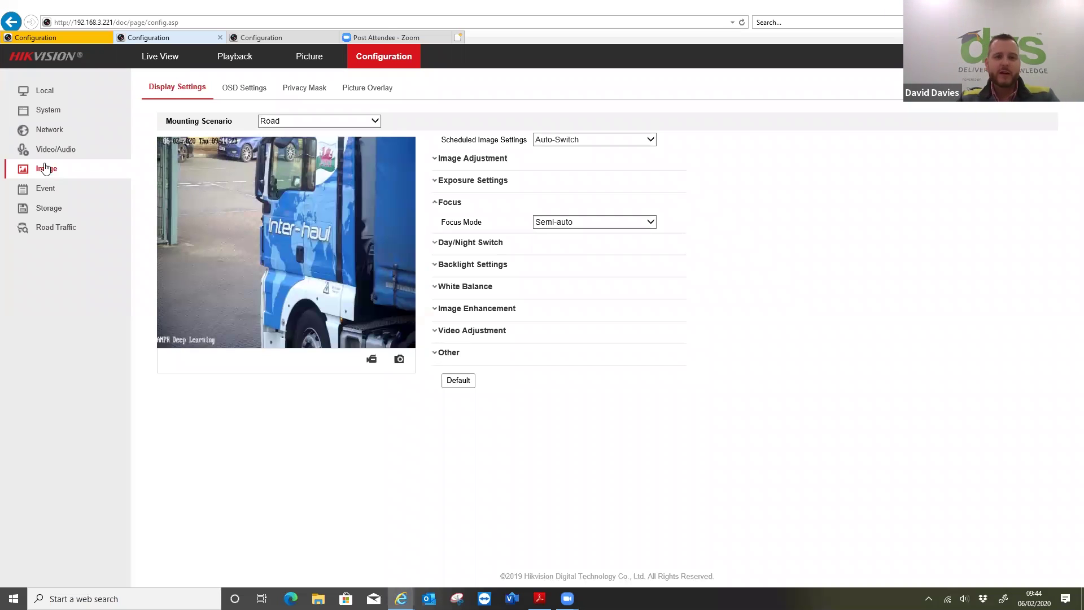
- Keep Road mounting scenario and Manual iris, revealing exposure 1/500 and gain 20
{"action": "left_click", "coordinate": [266, 120]}
{"action": "left_click", "coordinate": [267, 122]}
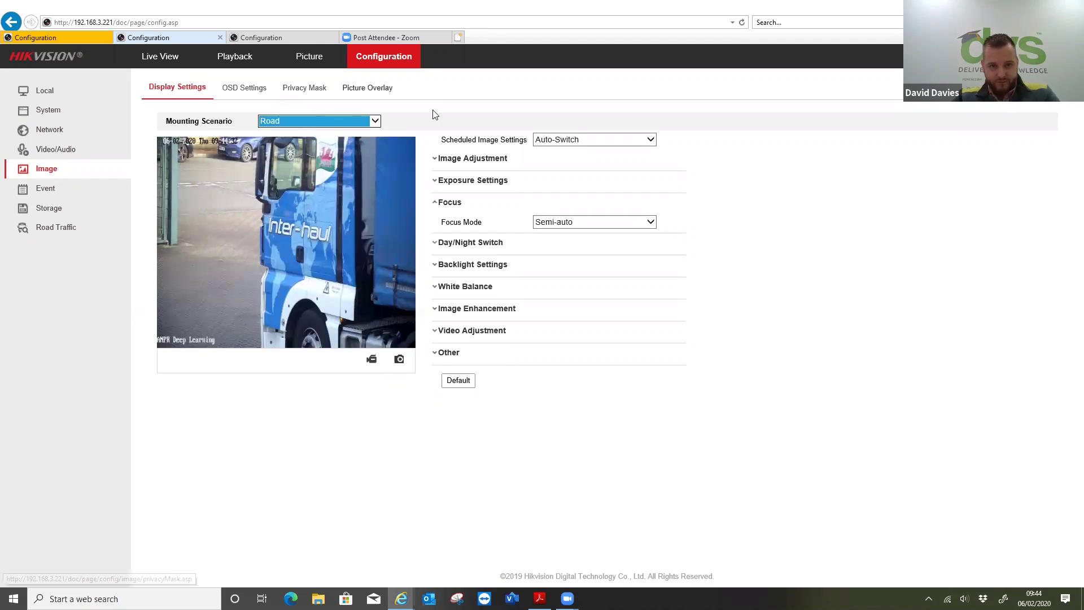
{"action": "left_click", "coordinate": [447, 161]}
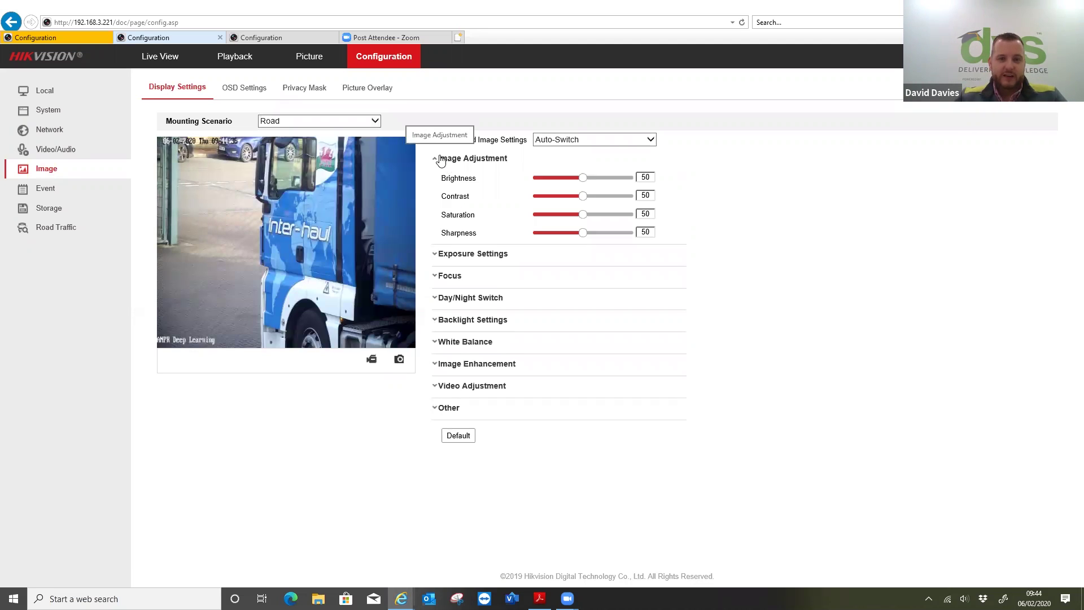
{"action": "left_click", "coordinate": [468, 254]}
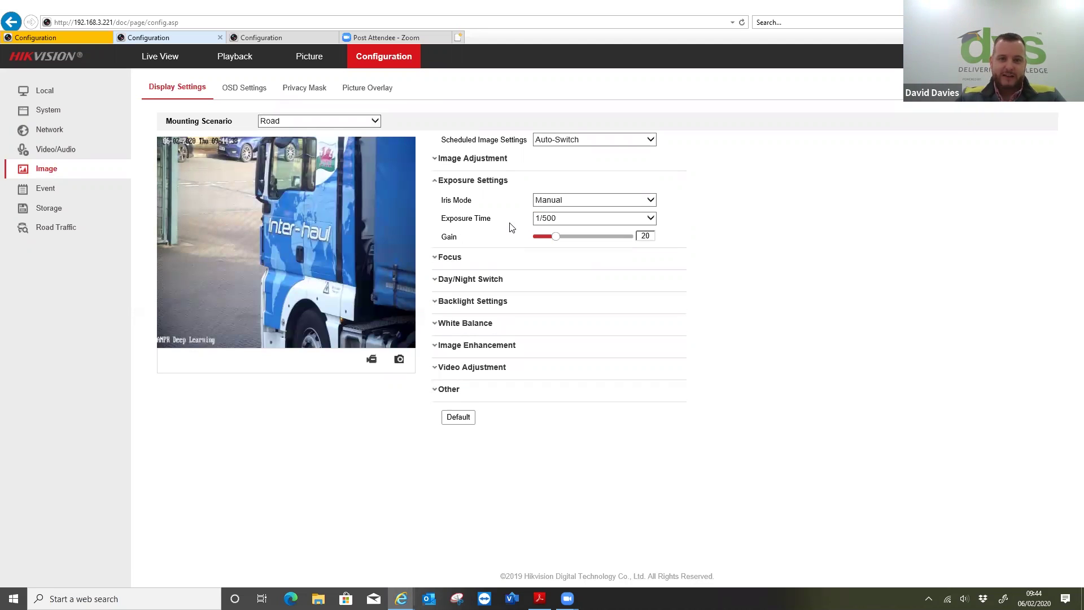
{"action": "left_click", "coordinate": [610, 200]}
{"action": "left_click", "coordinate": [585, 196]}
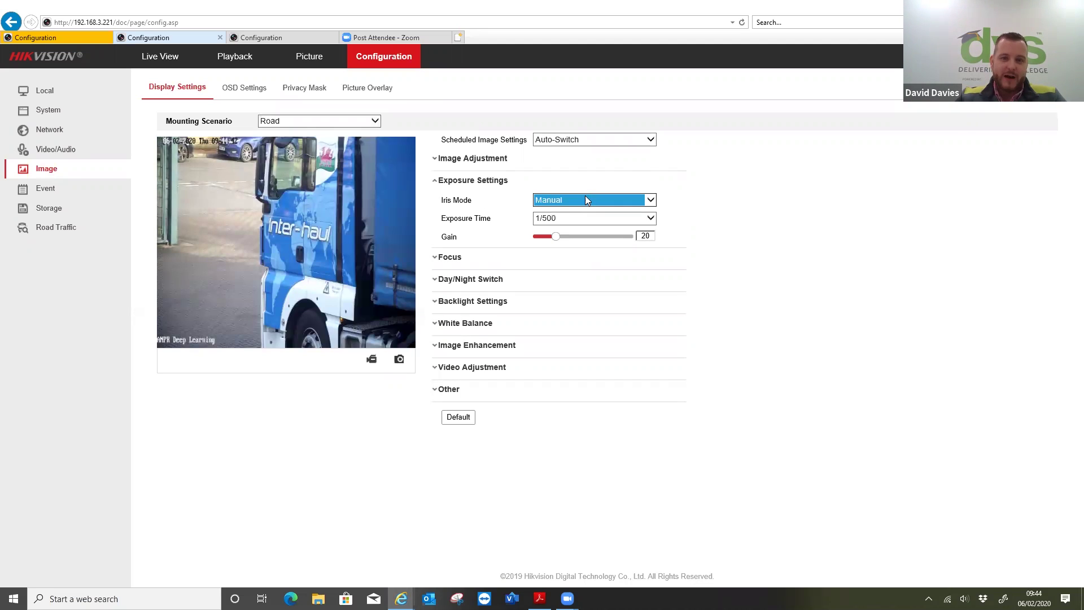
{"action": "left_click", "coordinate": [584, 196]}
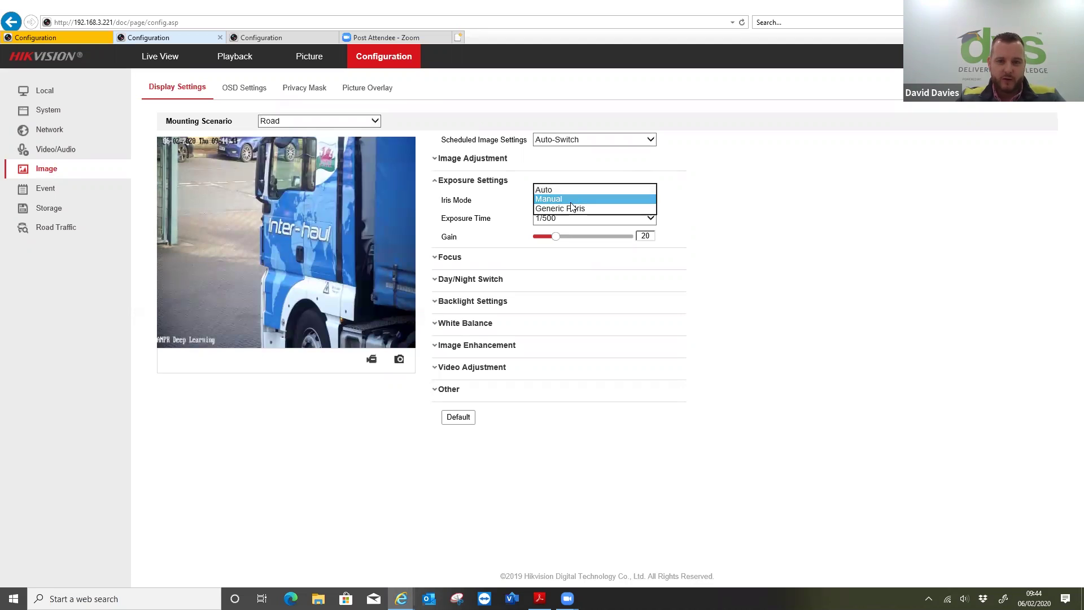
{"action": "left_click", "coordinate": [573, 198]}
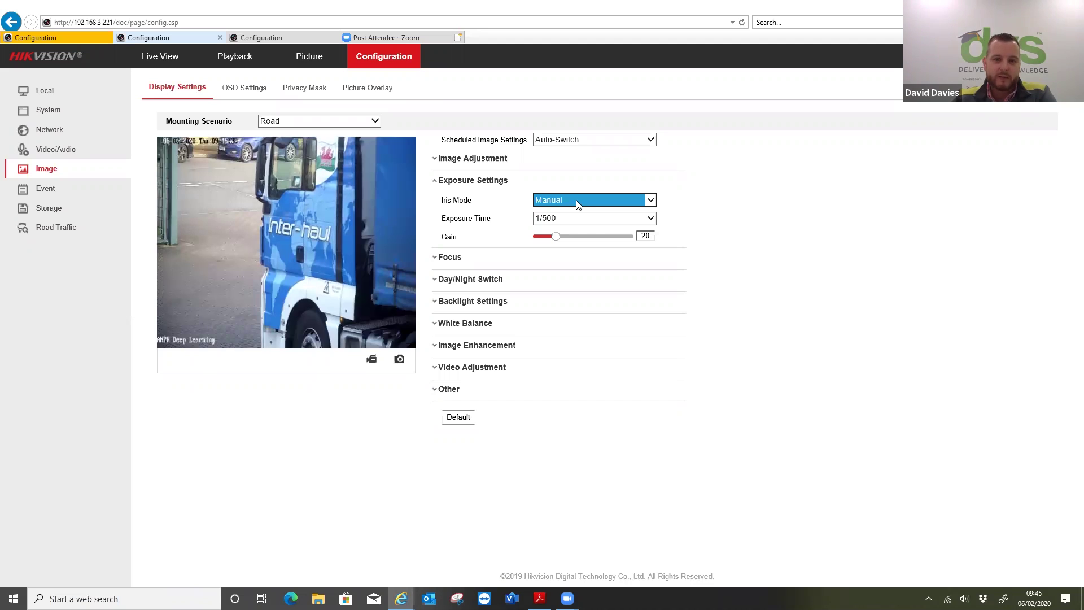
{"action": "left_click", "coordinate": [560, 217]}
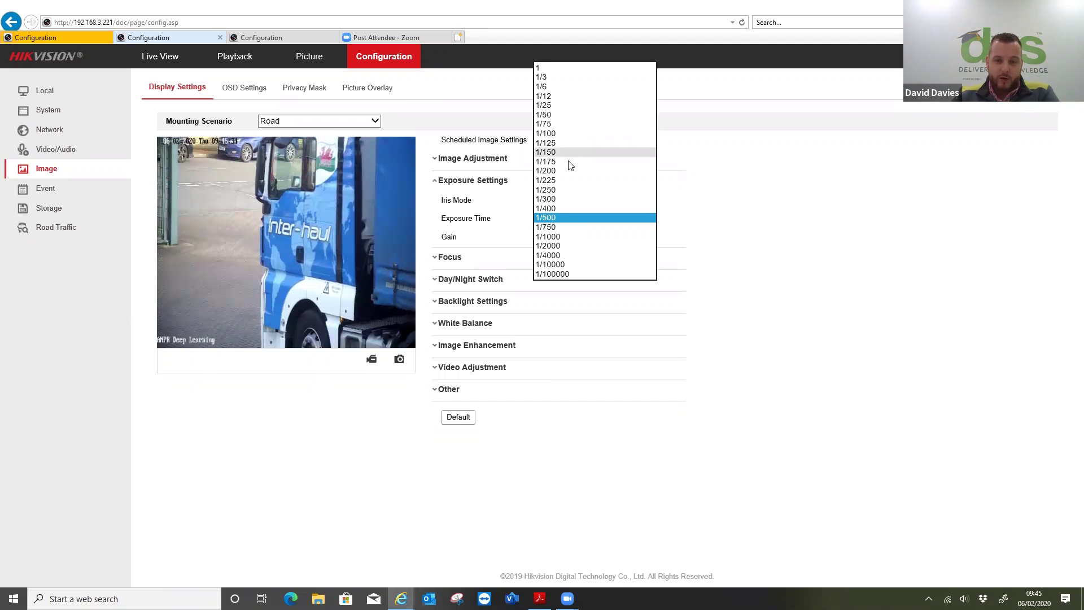
{"action": "left_click", "coordinate": [557, 217]}
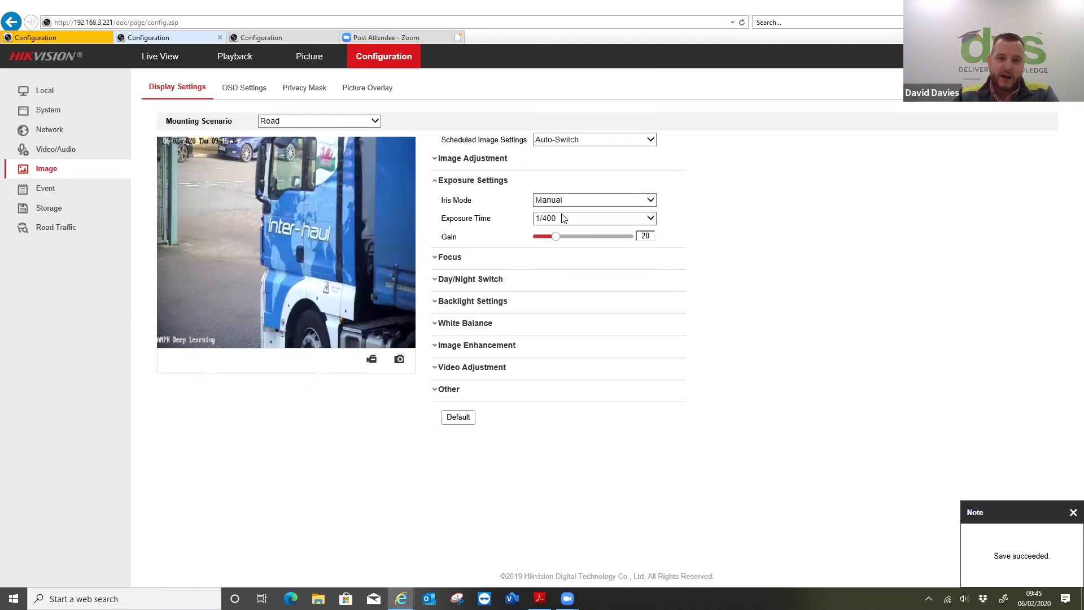
{"action": "left_click", "coordinate": [558, 216]}
{"action": "left_click", "coordinate": [558, 220]}
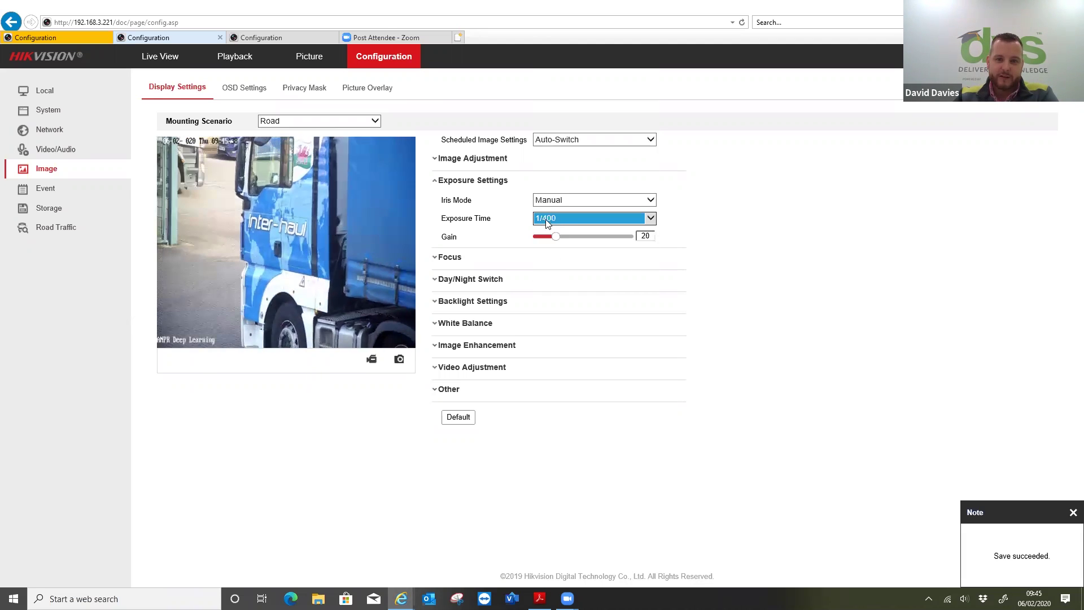
{"action": "left_click", "coordinate": [552, 220]}
{"action": "left_click", "coordinate": [553, 228]}
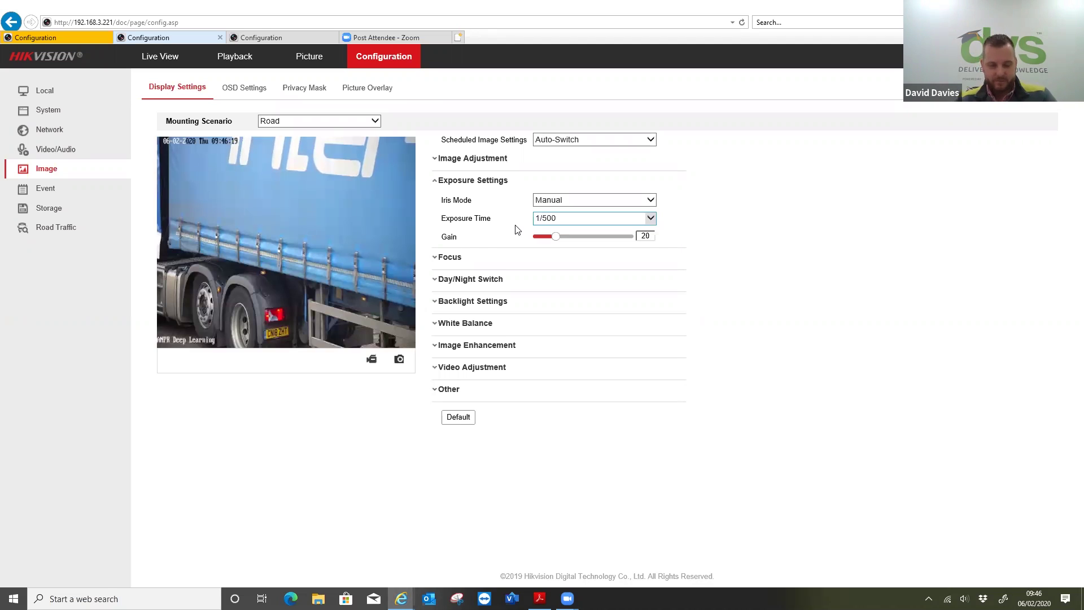
- Restore gain to 20 after a trial increase, then expand Focus showing Semi-auto mode
{"action": "double_click", "coordinate": [644, 239]}
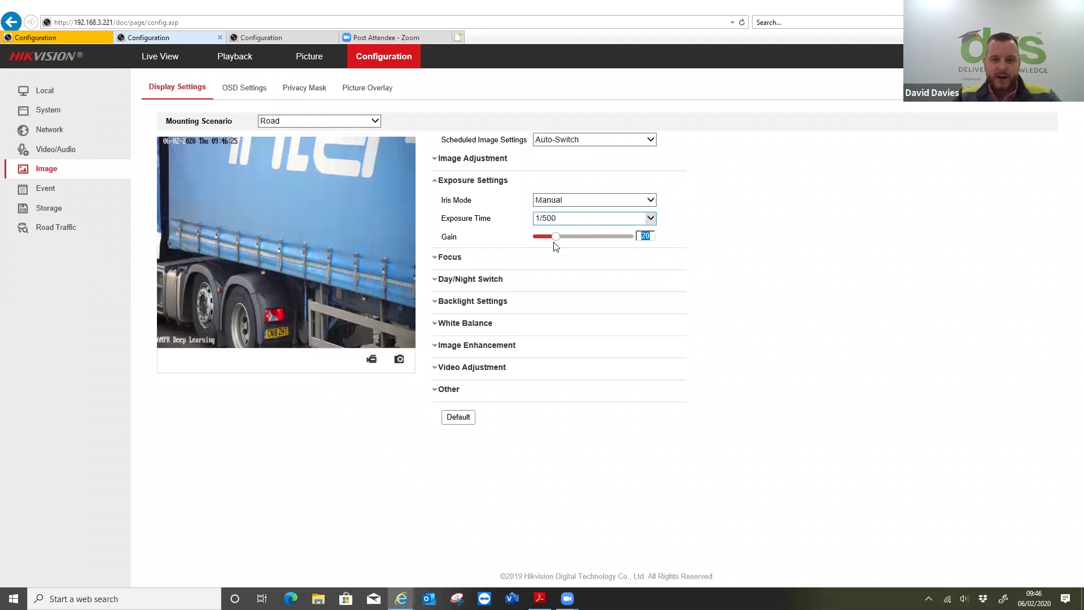
{"action": "left_click_drag", "start_coordinate": [562, 239], "coordinate": [580, 239]}
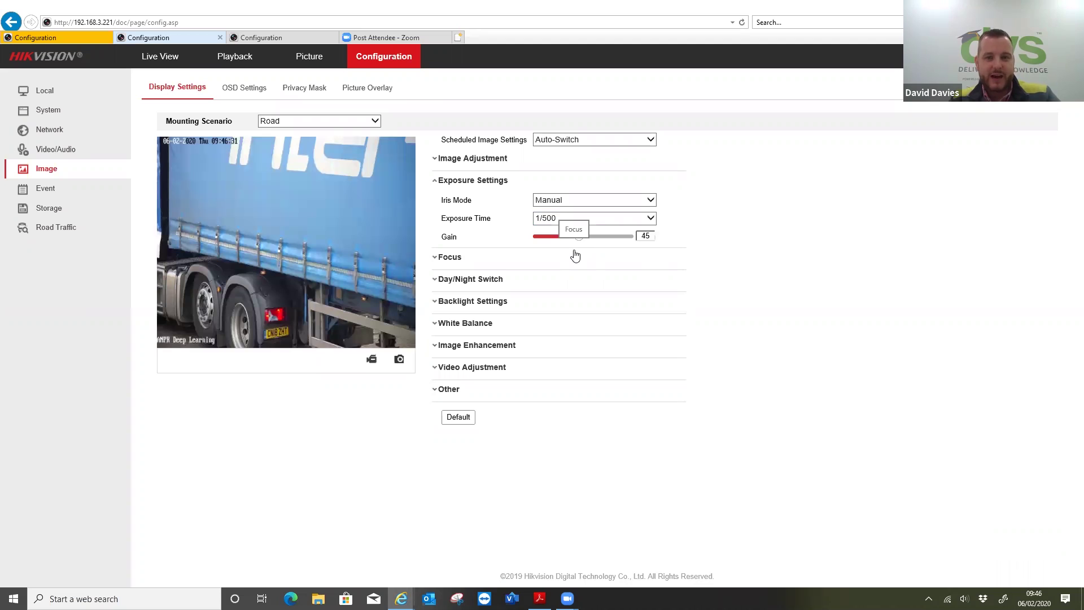
{"action": "double_click", "coordinate": [646, 237]}
{"action": "type", "text": "20"}
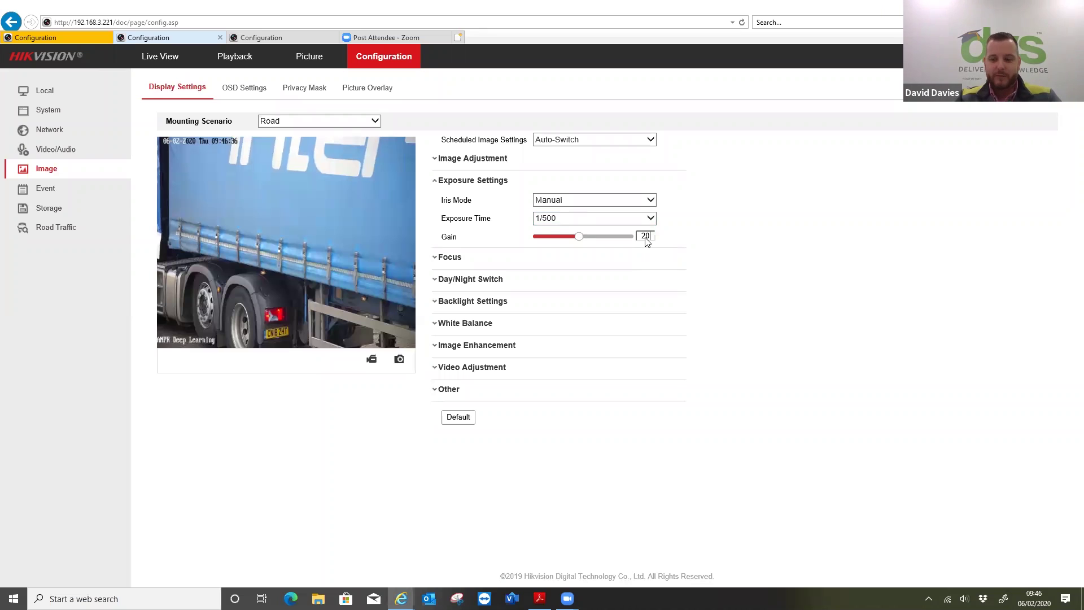
{"action": "key", "text": "Return"}
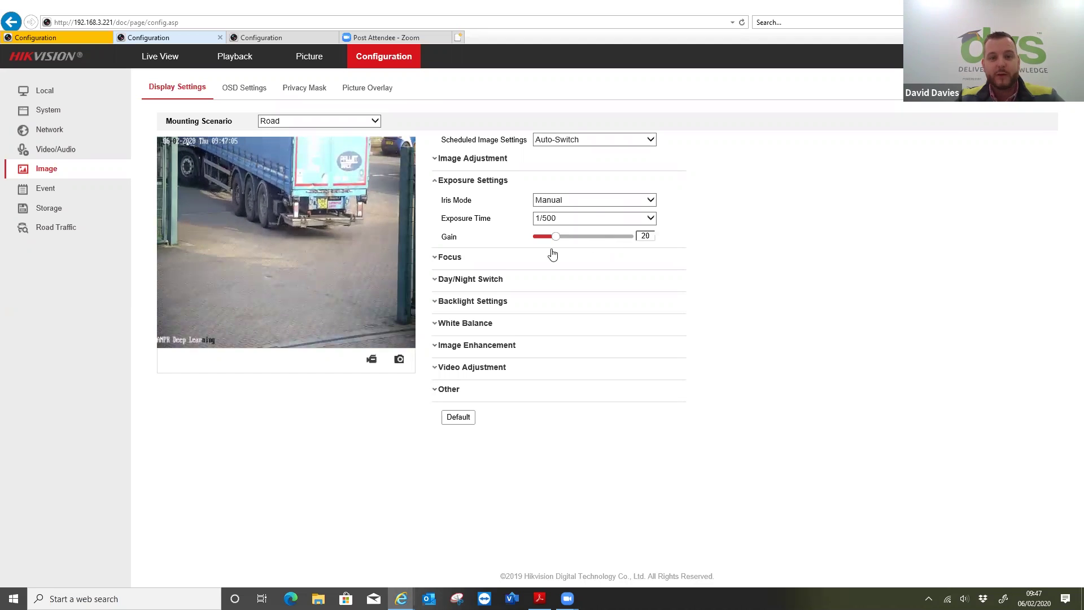
{"action": "left_click", "coordinate": [452, 258]}
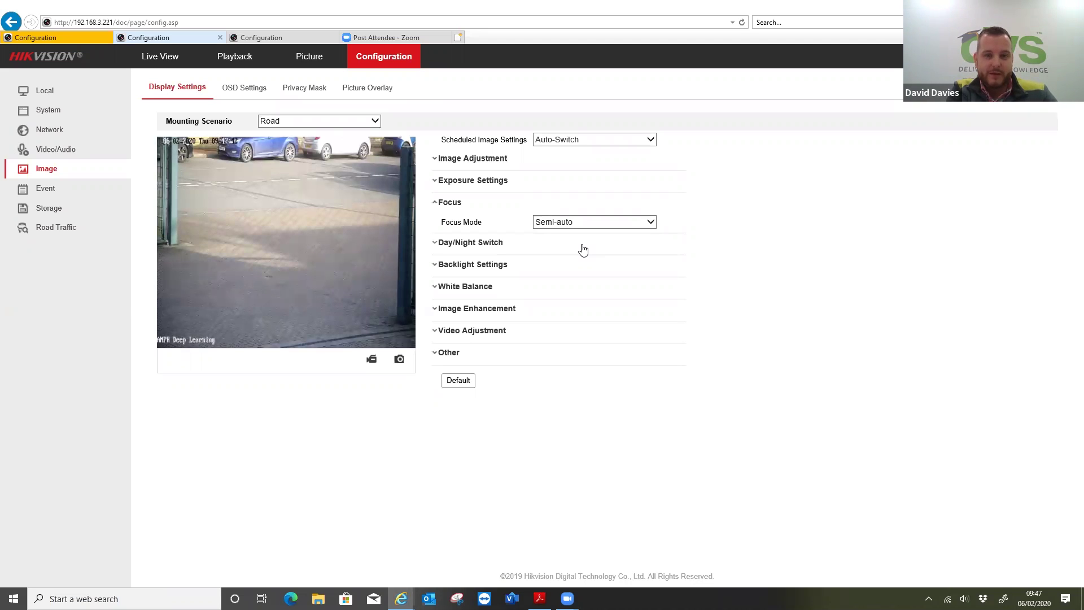
- Review Day/Night Switch options, keeping Triggered by Video, sensitivity 7 and Manual supplement light
{"action": "left_click", "coordinate": [489, 243]}
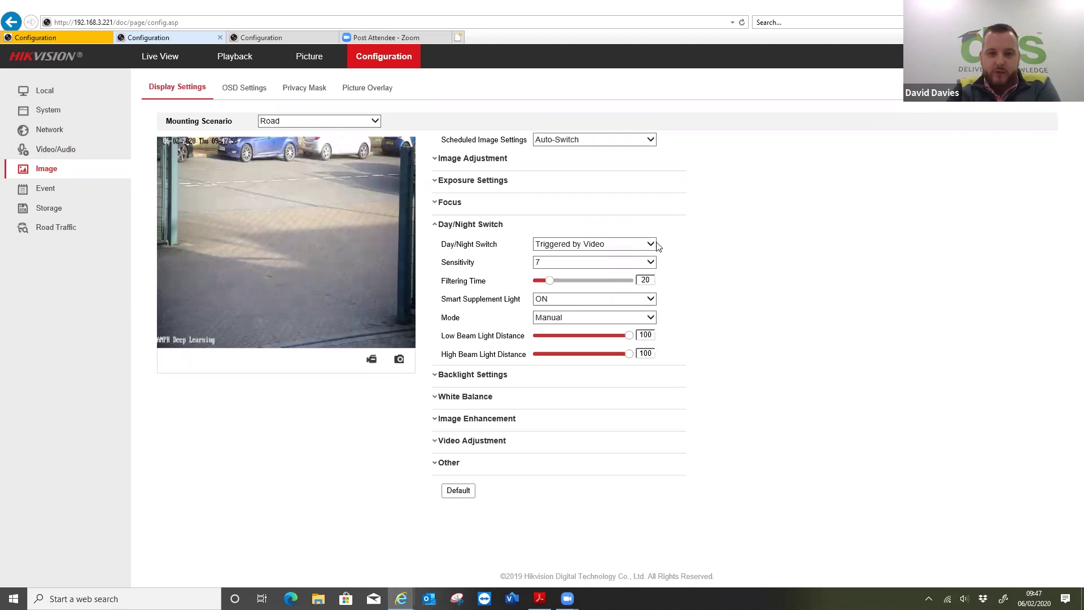
{"action": "left_click", "coordinate": [652, 246]}
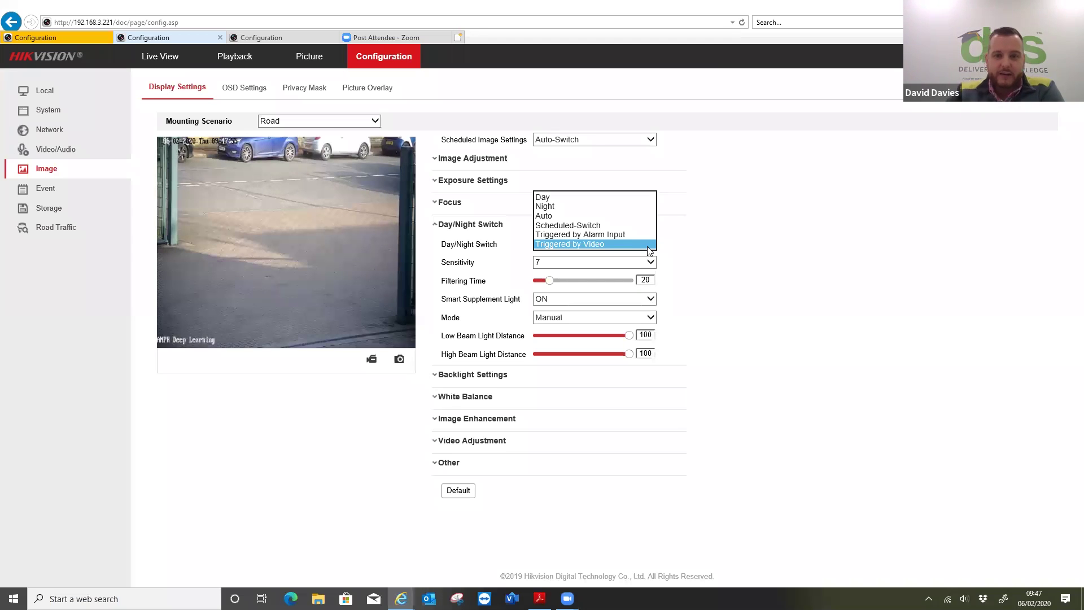
{"action": "left_click", "coordinate": [704, 257]}
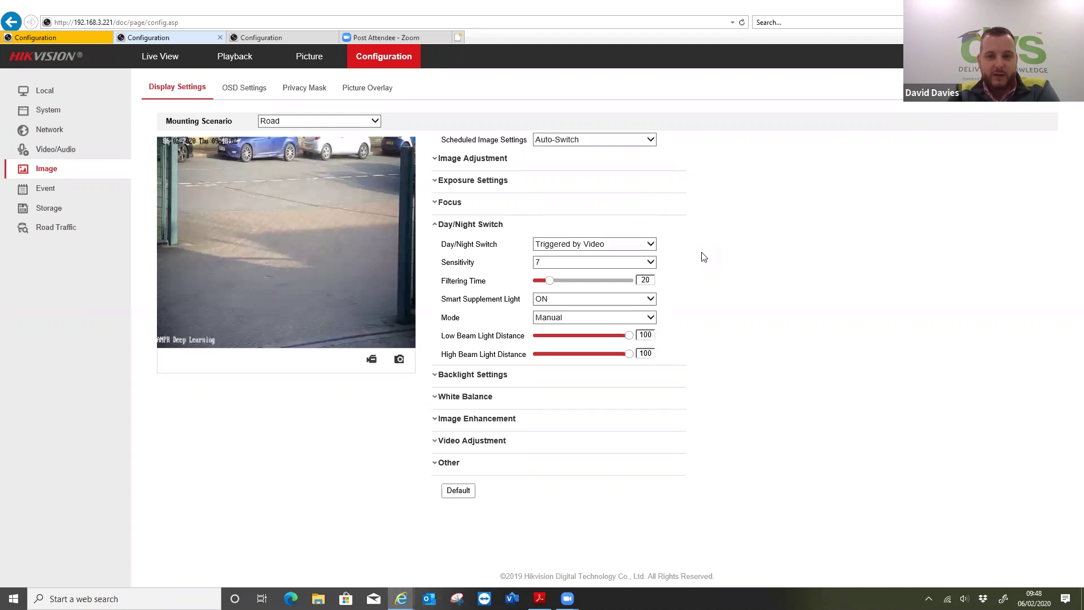
{"action": "left_click", "coordinate": [653, 264]}
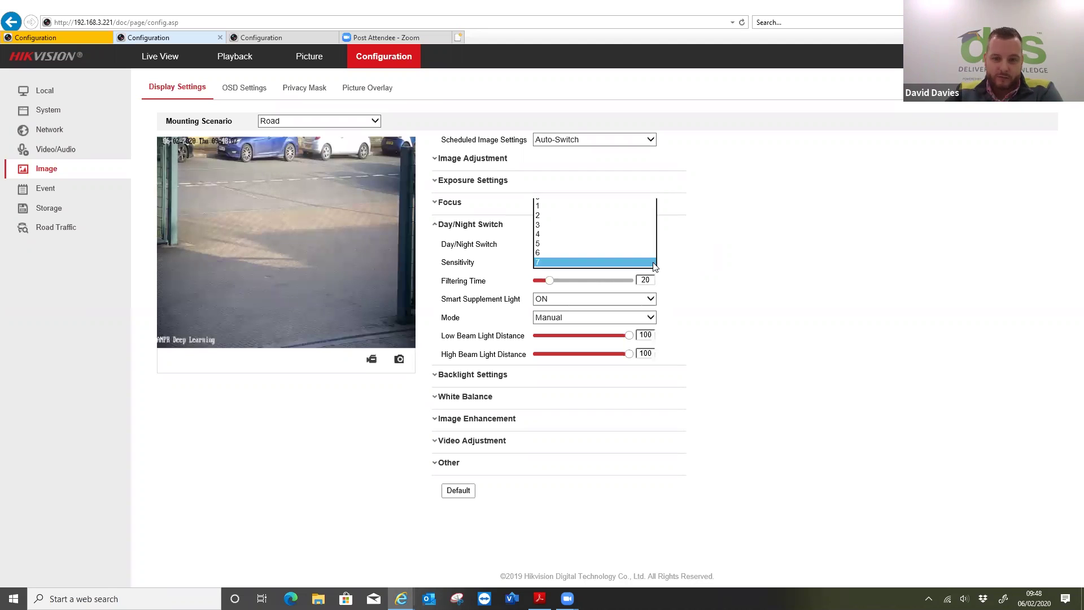
{"action": "left_click", "coordinate": [703, 272]}
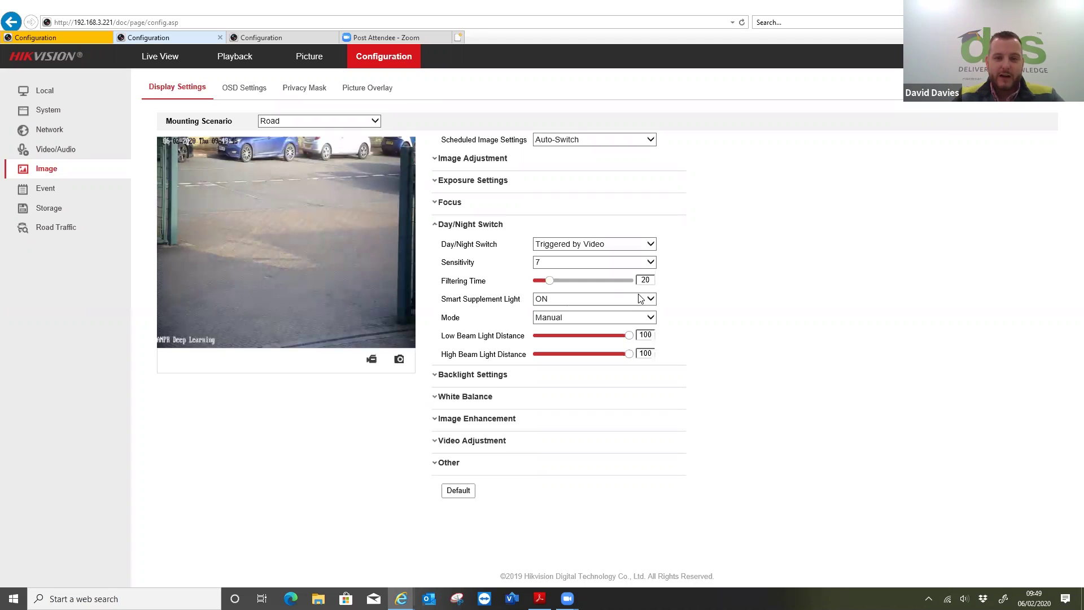
{"action": "left_click", "coordinate": [542, 320]}
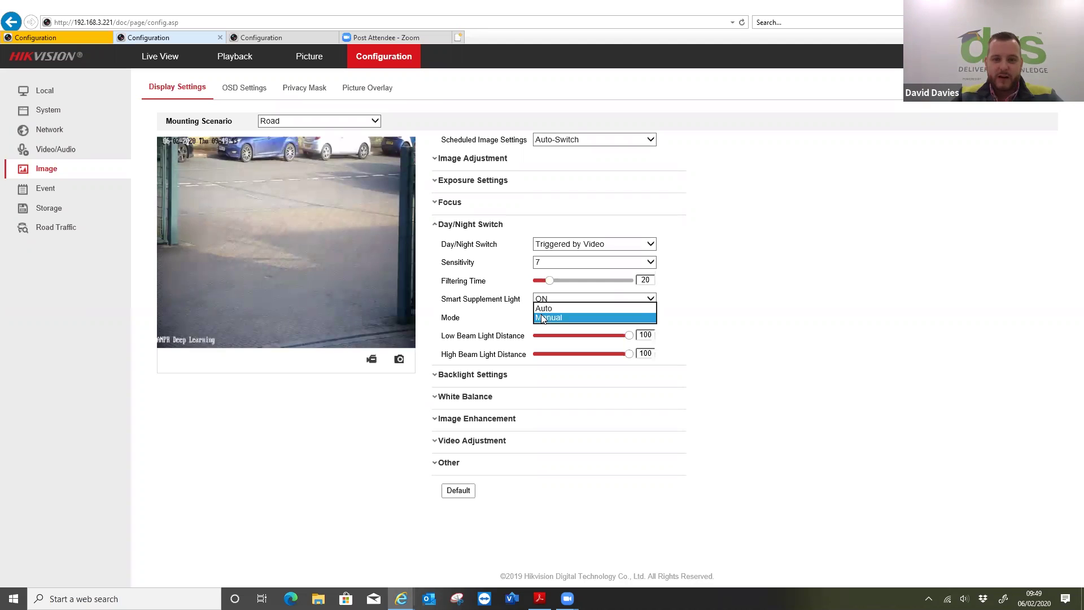
{"action": "left_click", "coordinate": [513, 320]}
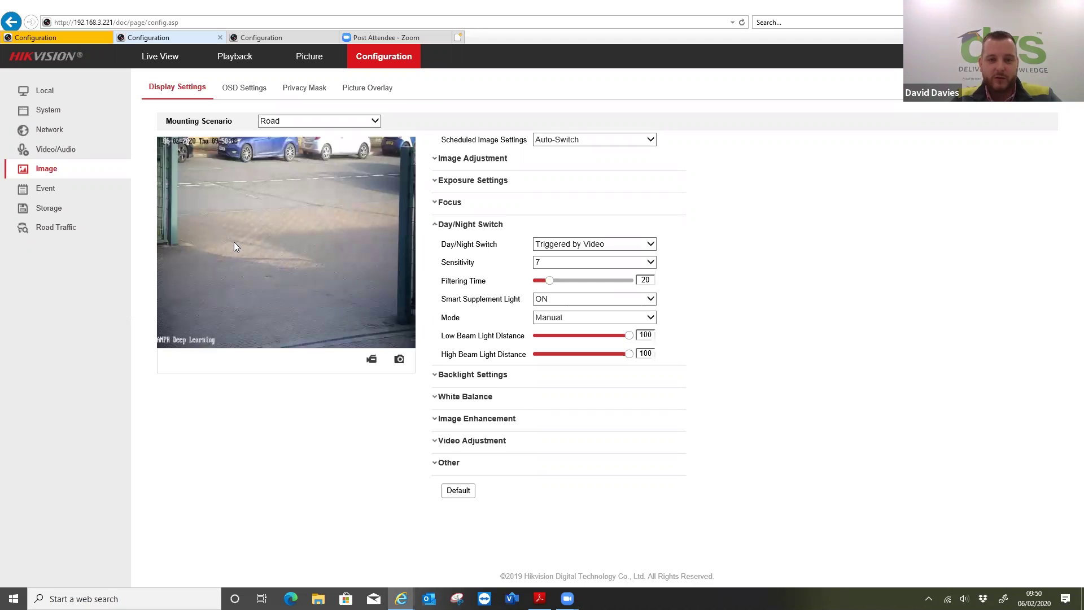
- Expand Backlight, White Balance, Image Enhancement and Video Adjustment sections to review their values
{"action": "left_click", "coordinate": [462, 375]}
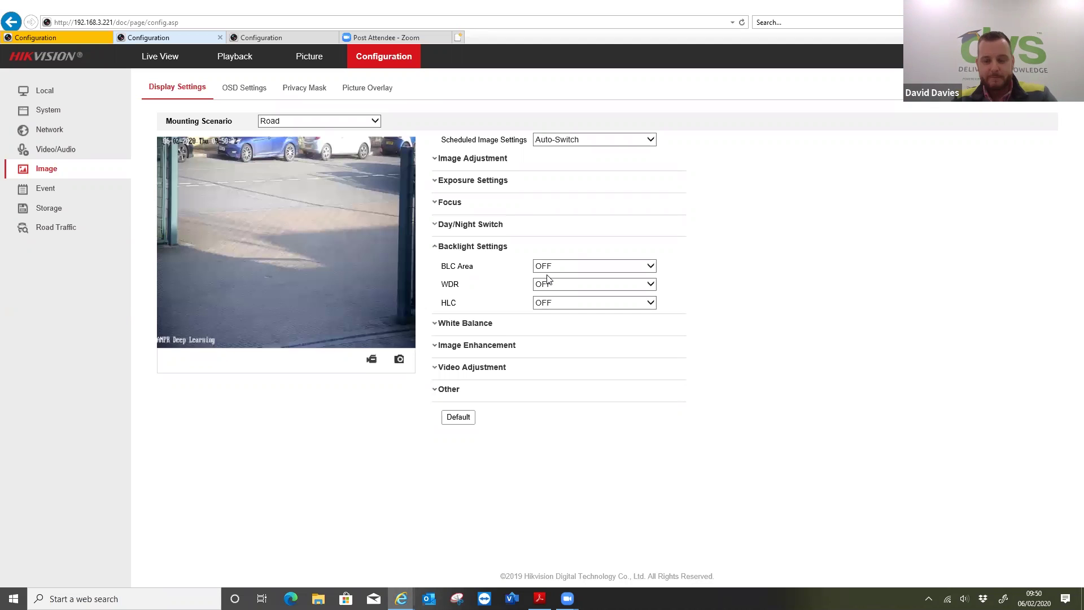
{"action": "left_click", "coordinate": [483, 326]}
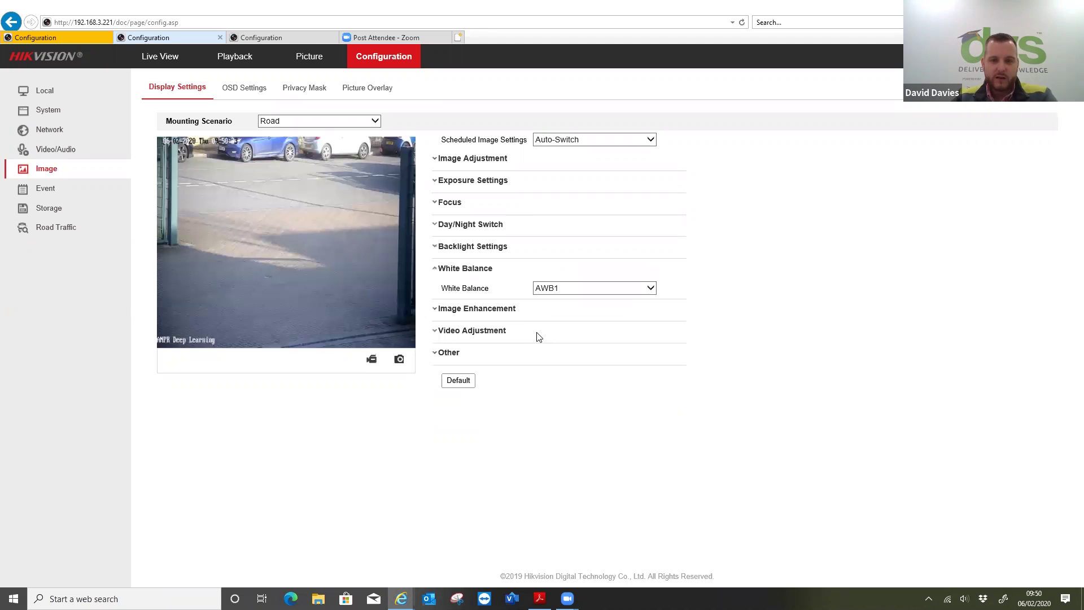
{"action": "left_click", "coordinate": [512, 314]}
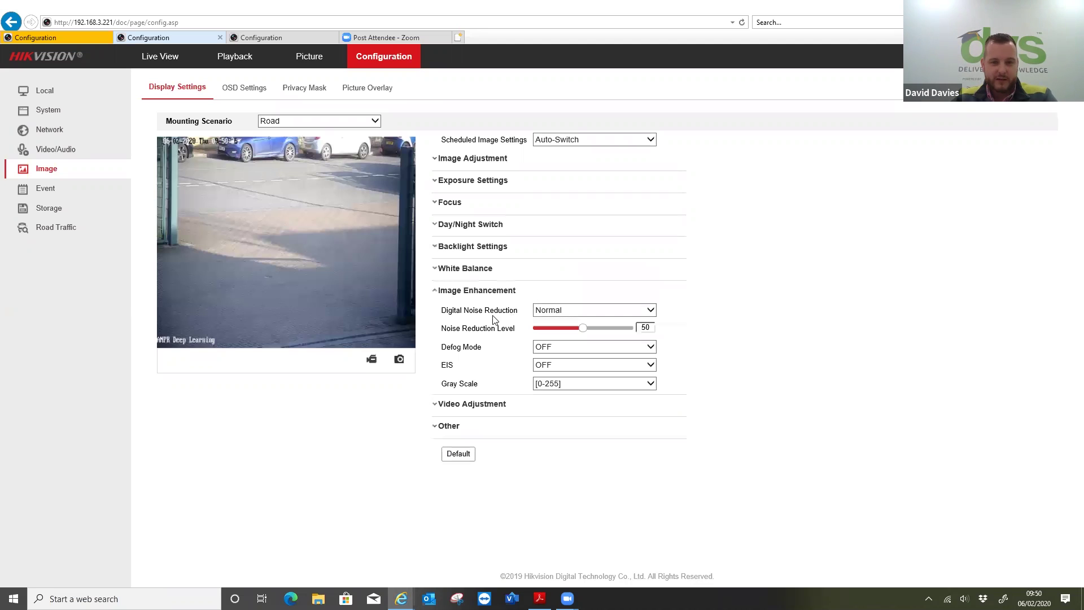
{"action": "left_click", "coordinate": [469, 403]}
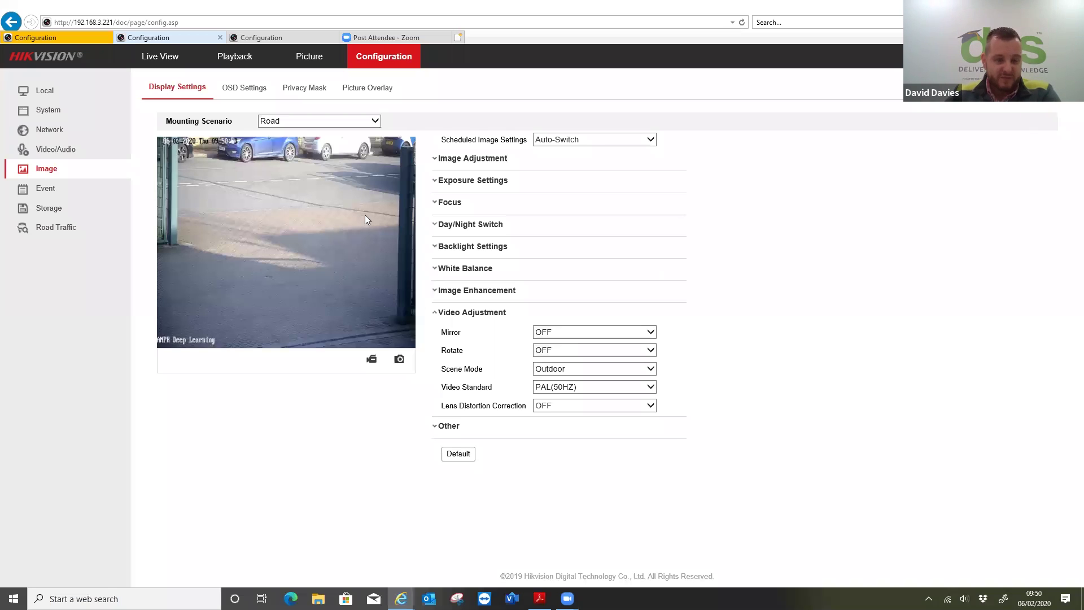
{"action": "left_click", "coordinate": [48, 189]}
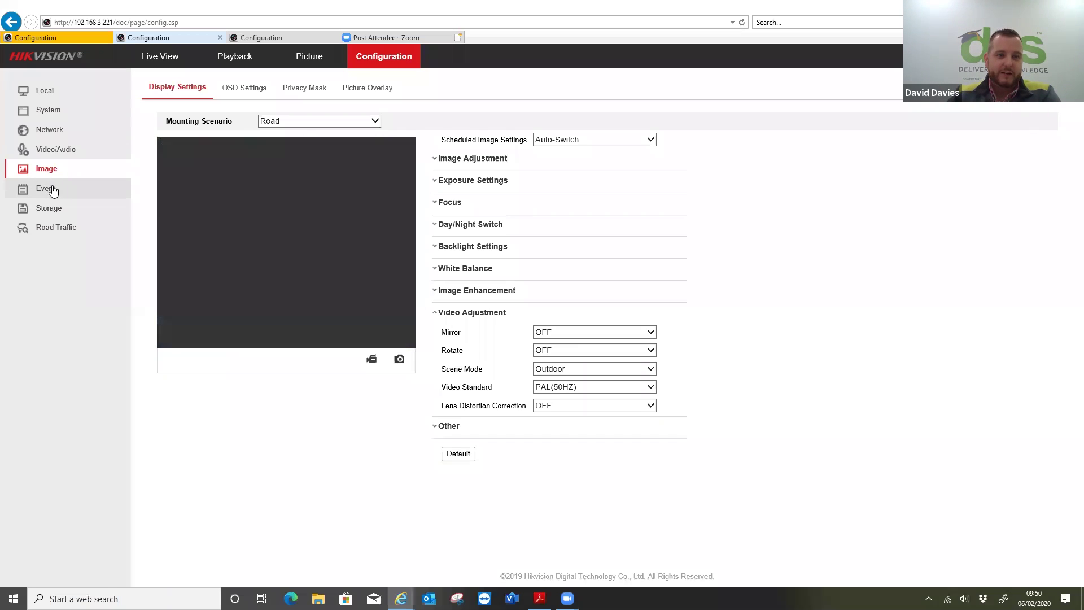
- Go to Smart Event, then Road Traffic to view real-time LPR plate captures
{"action": "left_click", "coordinate": [45, 229]}
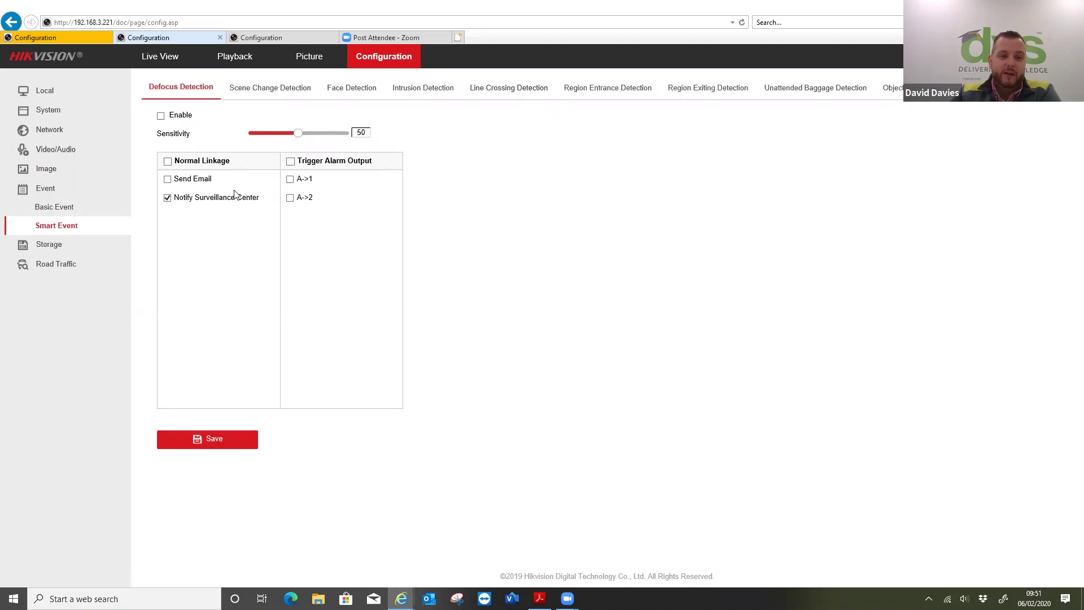
{"action": "left_click", "coordinate": [47, 263]}
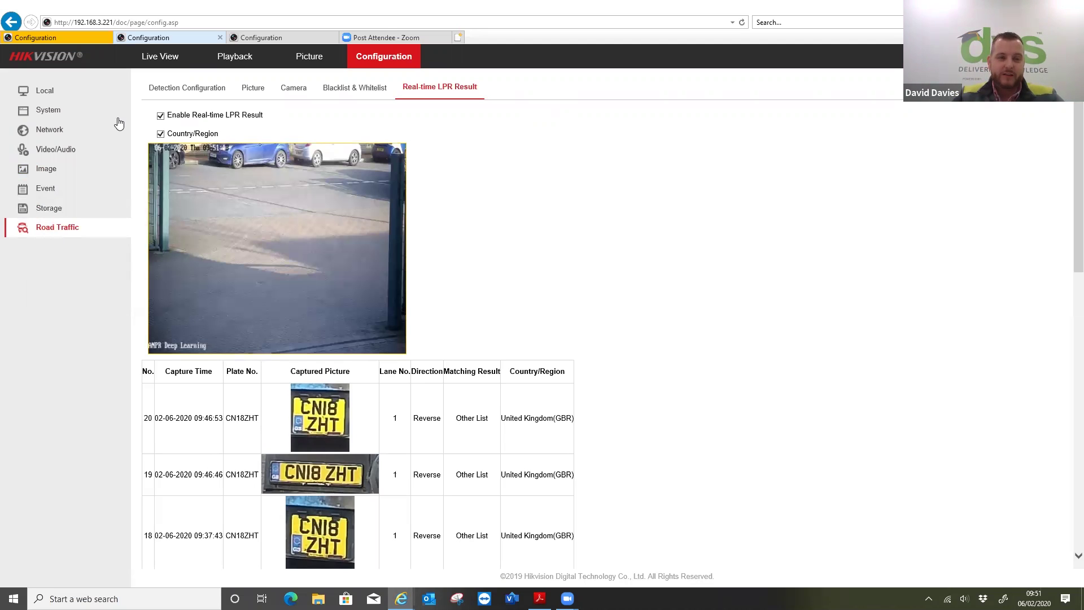
- Show the Detection Configuration and confirm the detection Type is Vehicle Detection
{"action": "left_click", "coordinate": [190, 88]}
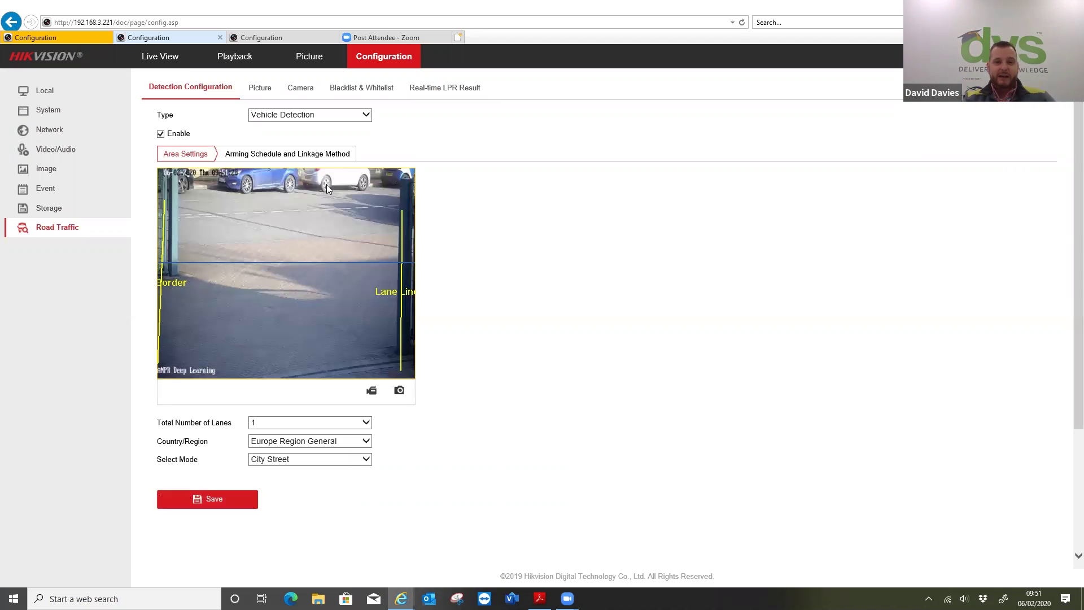
{"action": "left_click", "coordinate": [286, 115]}
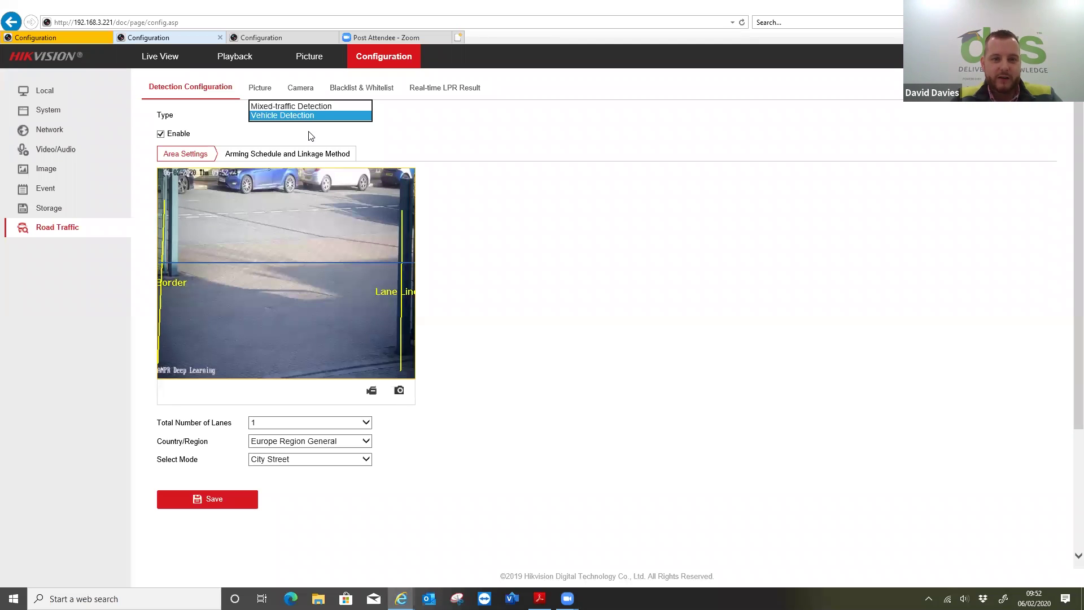
- Keep Vehicle Detection, then reposition the left border, Lane Line 1 and blue crossing line on the preview
{"action": "left_click", "coordinate": [408, 134]}
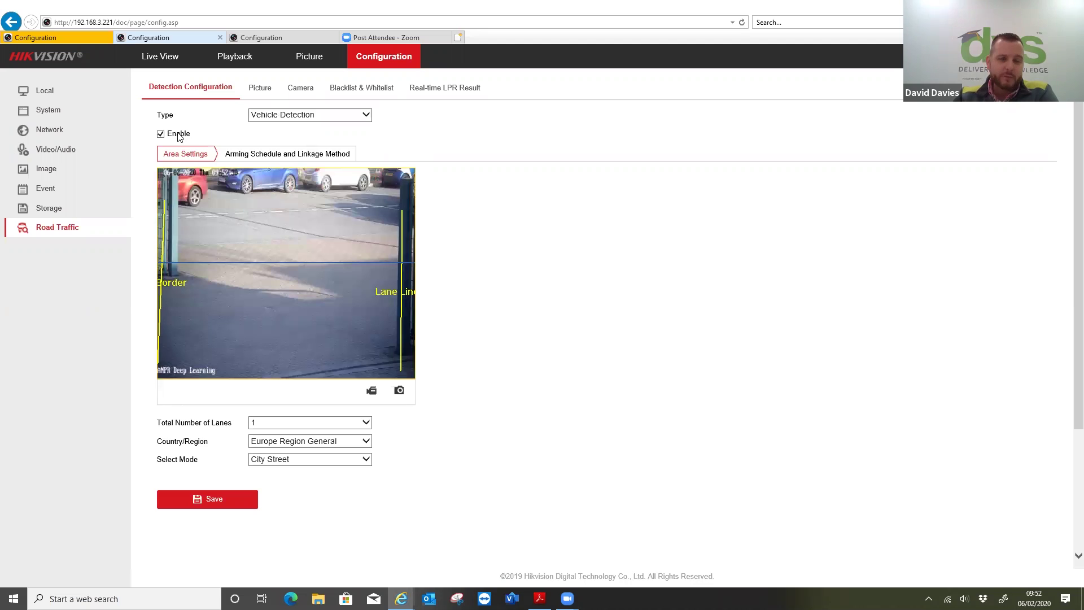
{"action": "left_click_drag", "start_coordinate": [158, 286], "coordinate": [172, 281]}
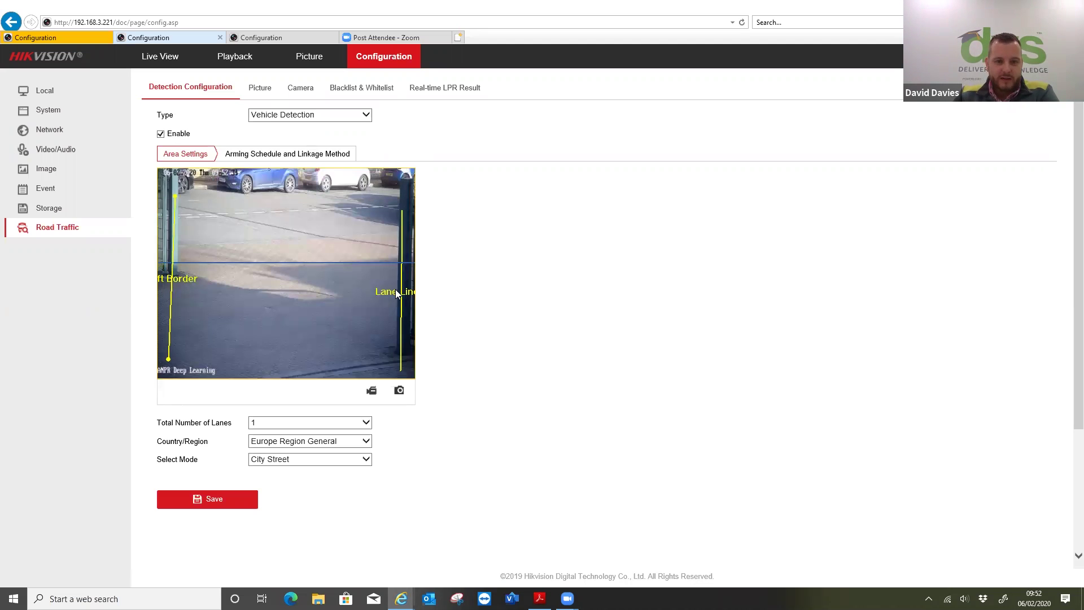
{"action": "left_click_drag", "start_coordinate": [397, 294], "coordinate": [387, 294]}
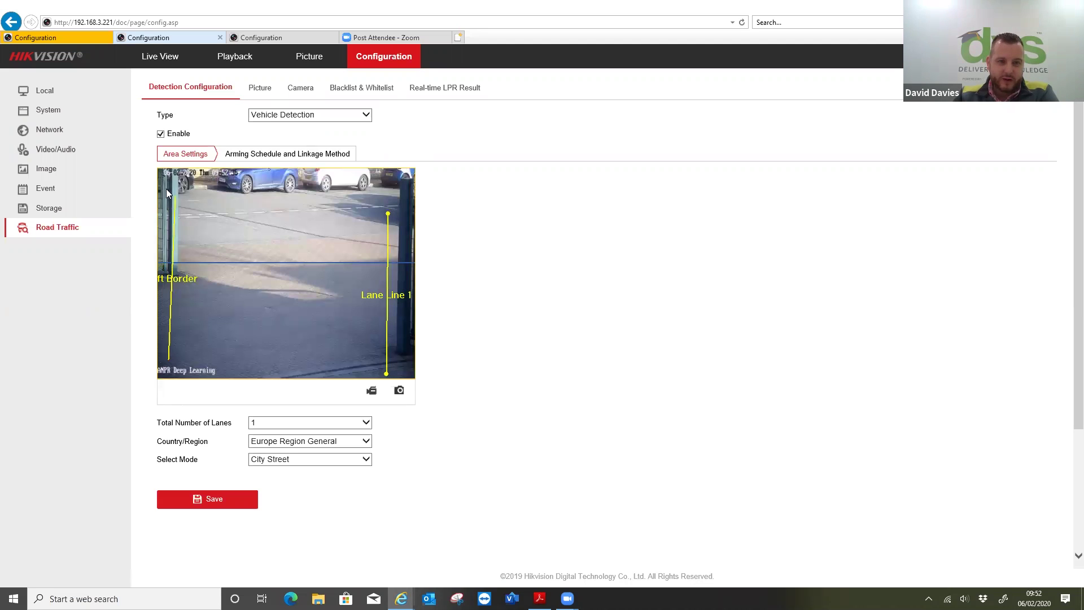
{"action": "mouse_move", "coordinate": [171, 197]}
{"action": "left_mouse_down"}
{"action": "mouse_move", "coordinate": [167, 179]}
{"action": "mouse_move", "coordinate": [167, 208]}
{"action": "left_mouse_up"}
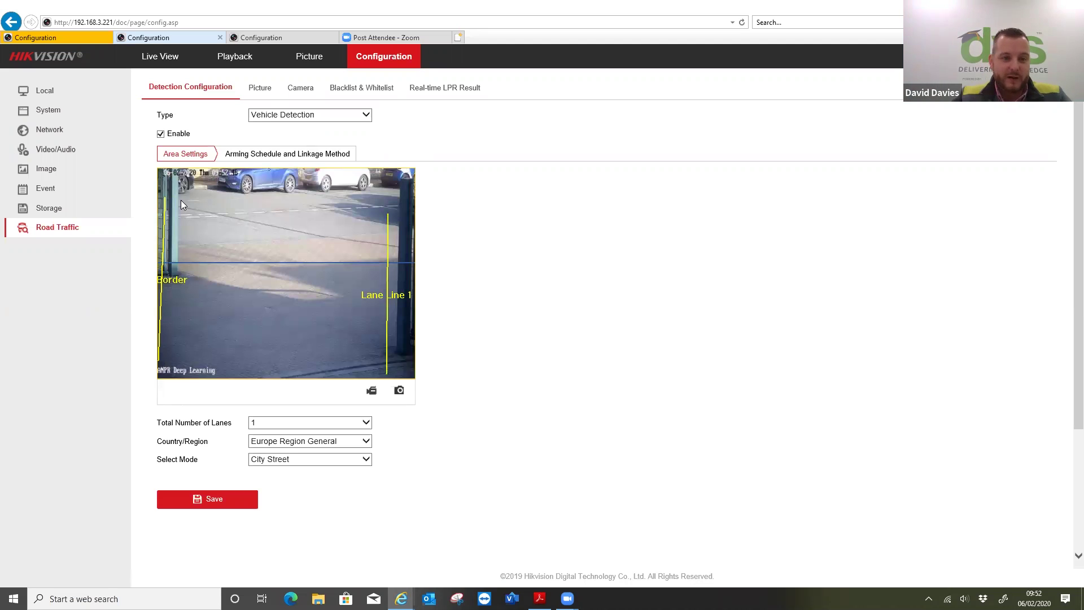
{"action": "left_click_drag", "start_coordinate": [387, 228], "coordinate": [368, 208]}
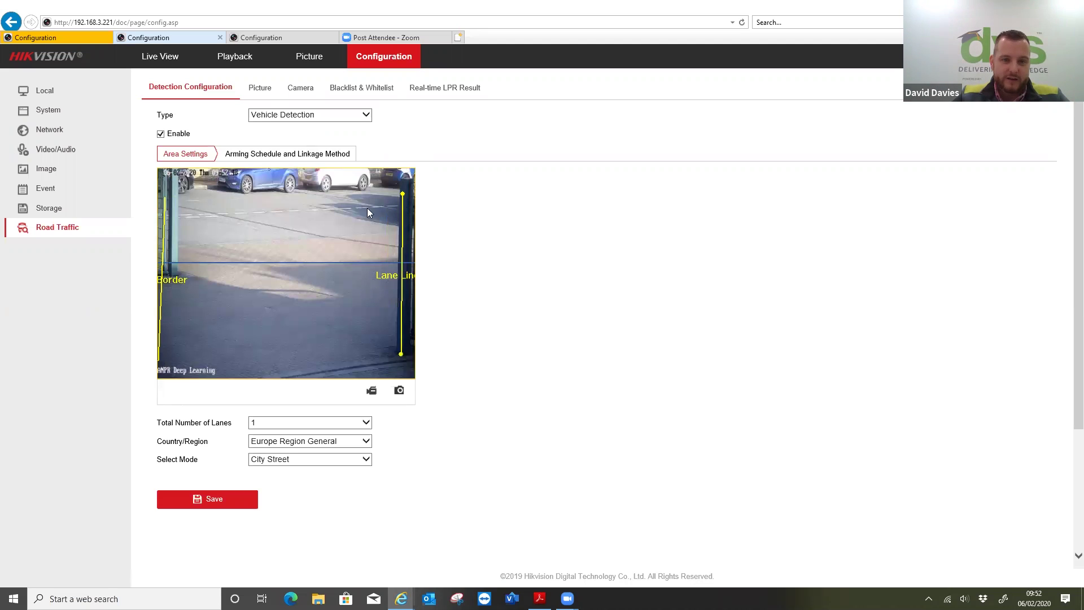
{"action": "left_click_drag", "start_coordinate": [339, 260], "coordinate": [305, 273]}
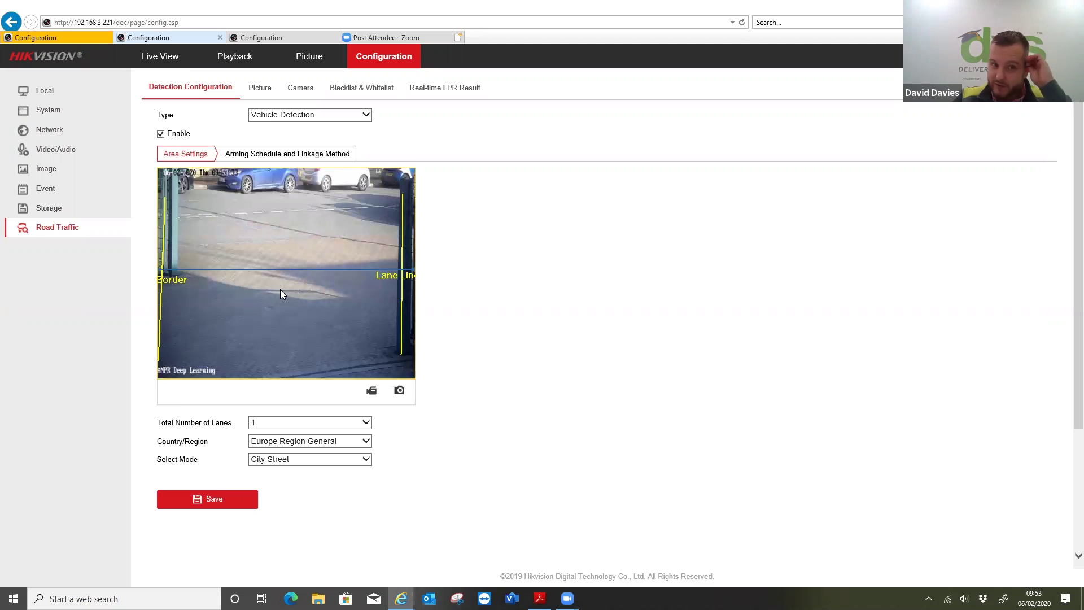
- Keep Select Mode on City Street and leave Country/Region at Europe Region General
{"action": "left_click", "coordinate": [274, 461]}
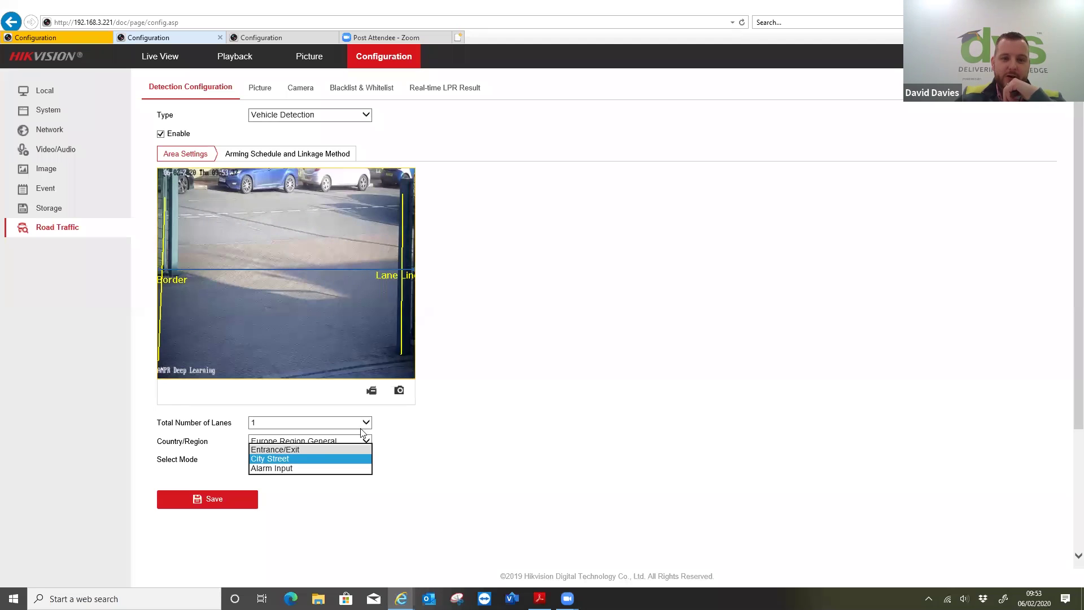
{"action": "left_click", "coordinate": [414, 461]}
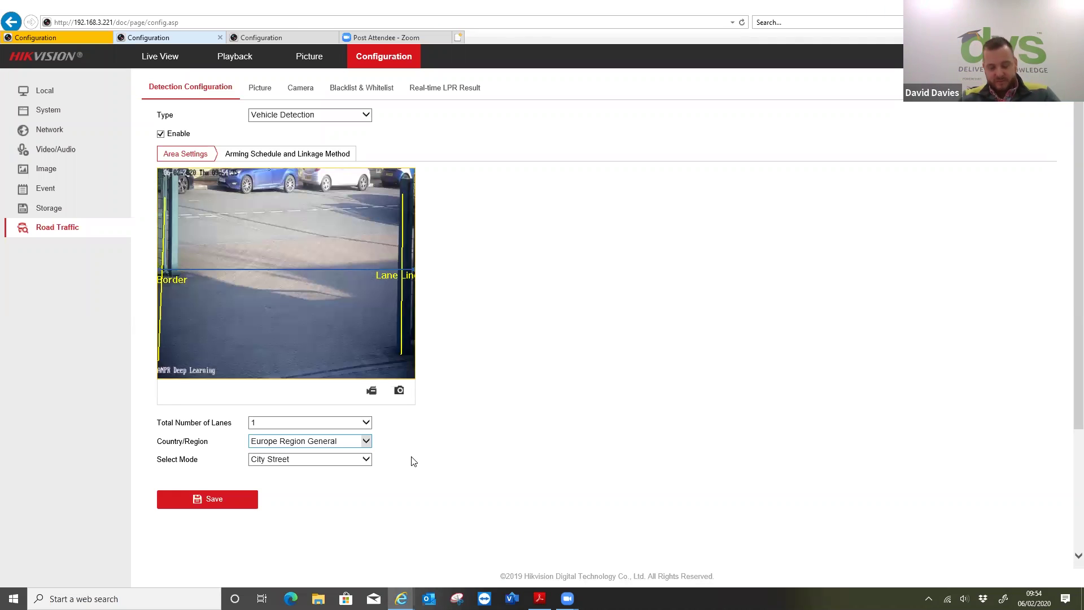
{"action": "left_click", "coordinate": [313, 444]}
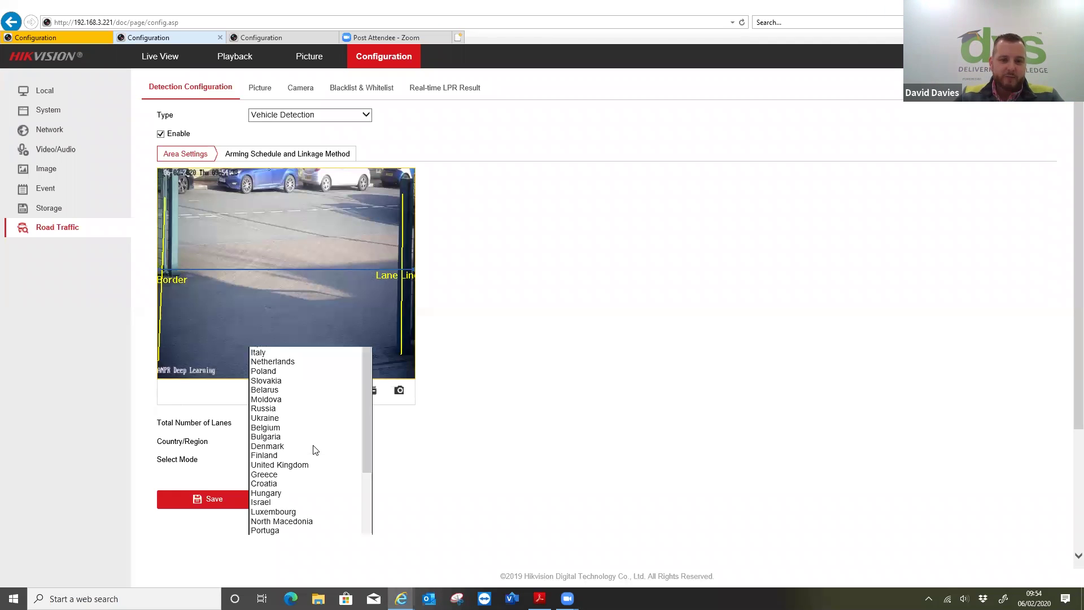
{"action": "left_click", "coordinate": [525, 455]}
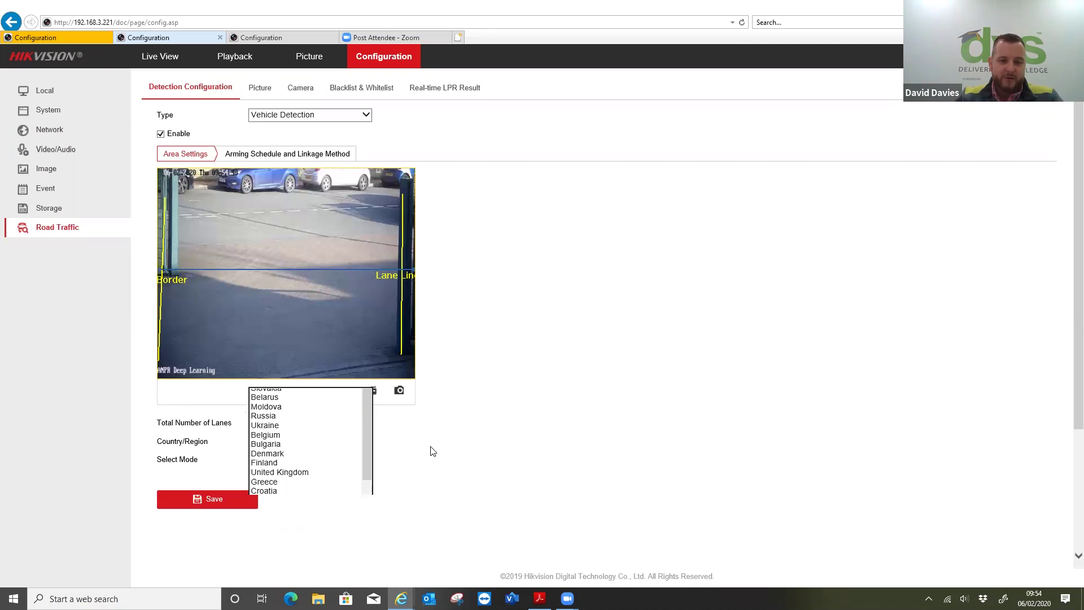
{"action": "left_click", "coordinate": [367, 442]}
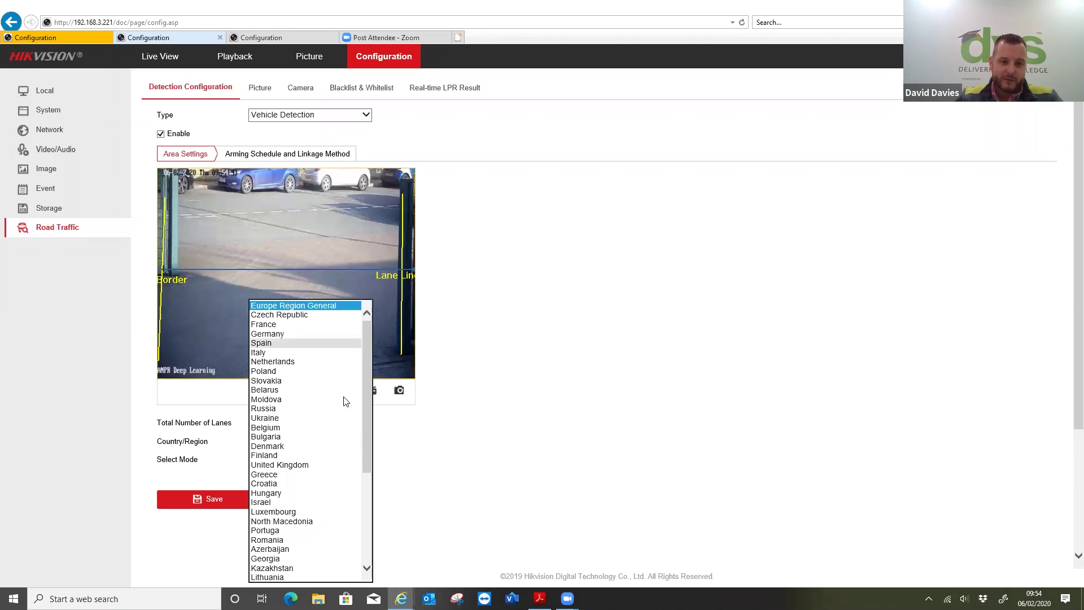
{"action": "left_click", "coordinate": [475, 474]}
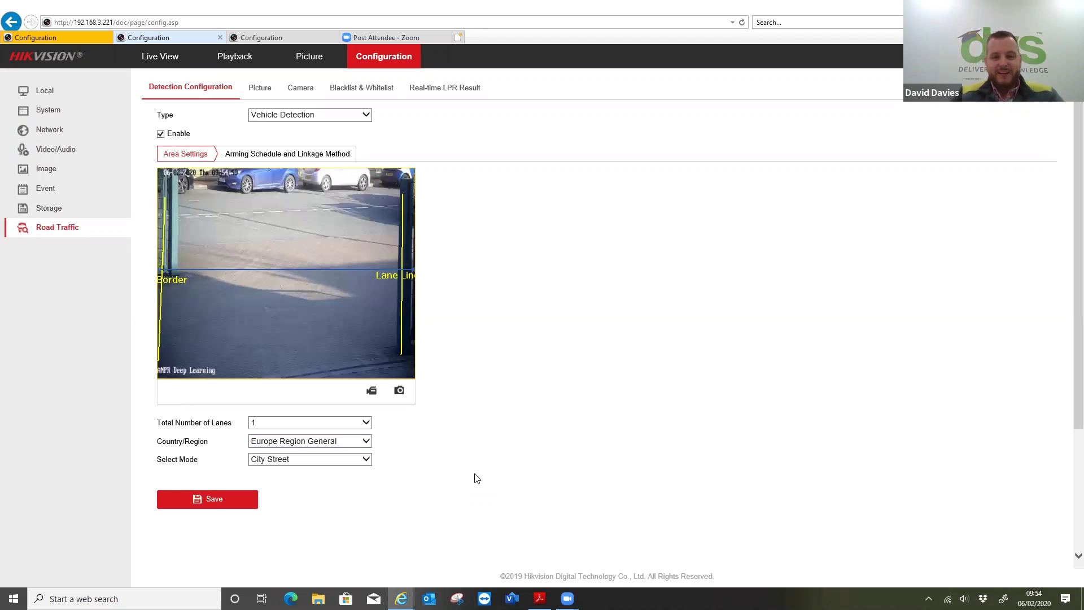
- Nudge the yellow lane line slightly left, then view the White List arming schedule and linkage
{"action": "left_click", "coordinate": [276, 158]}
{"action": "left_click", "coordinate": [187, 158]}
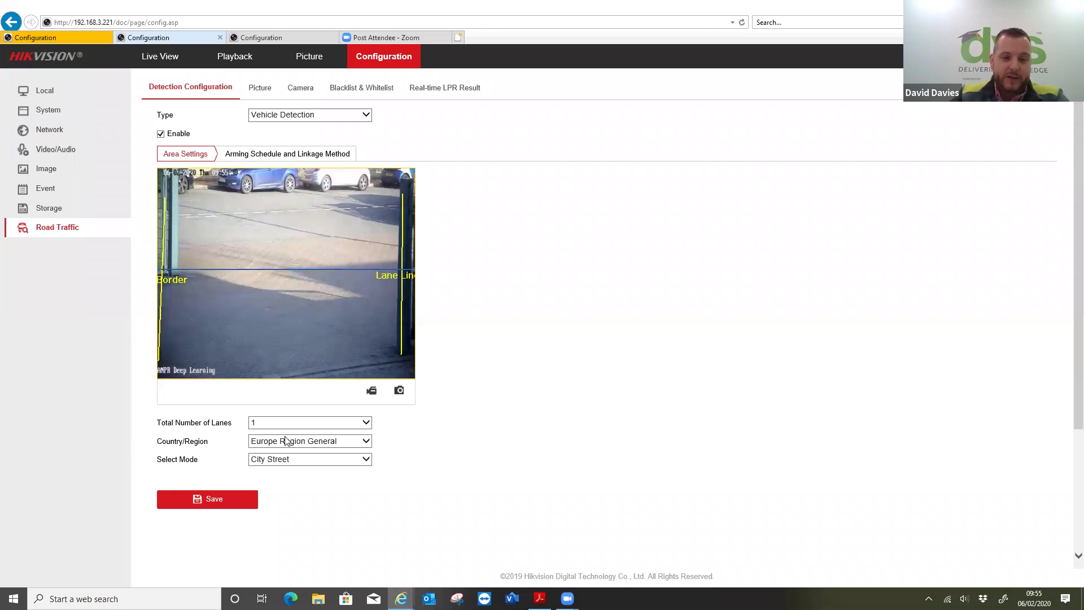
{"action": "left_click_drag", "start_coordinate": [405, 200], "coordinate": [382, 206]}
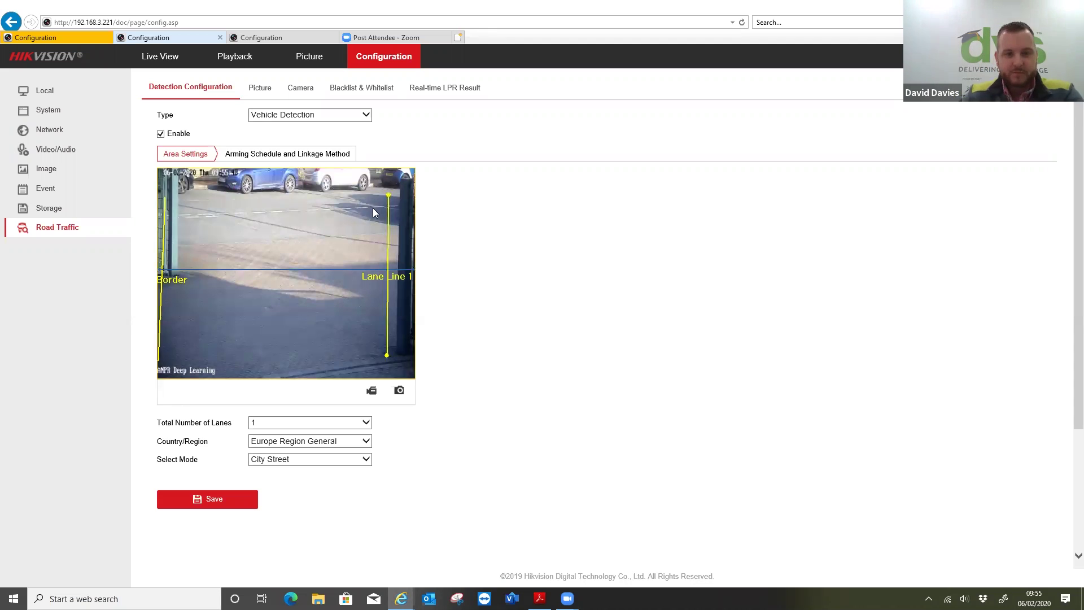
{"action": "left_click", "coordinate": [289, 154]}
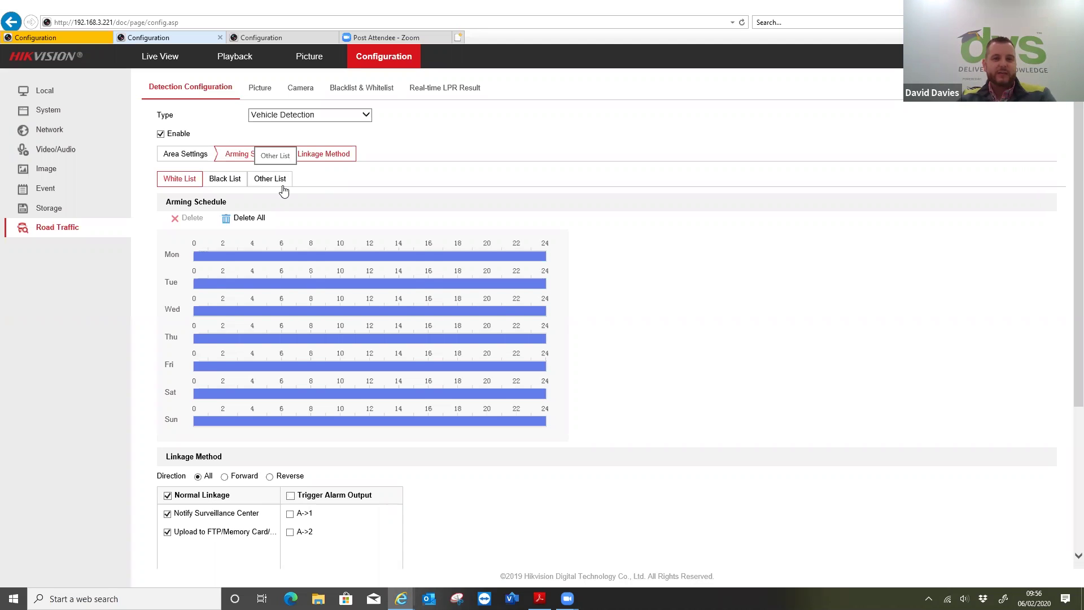
{"action": "left_click", "coordinate": [234, 182]}
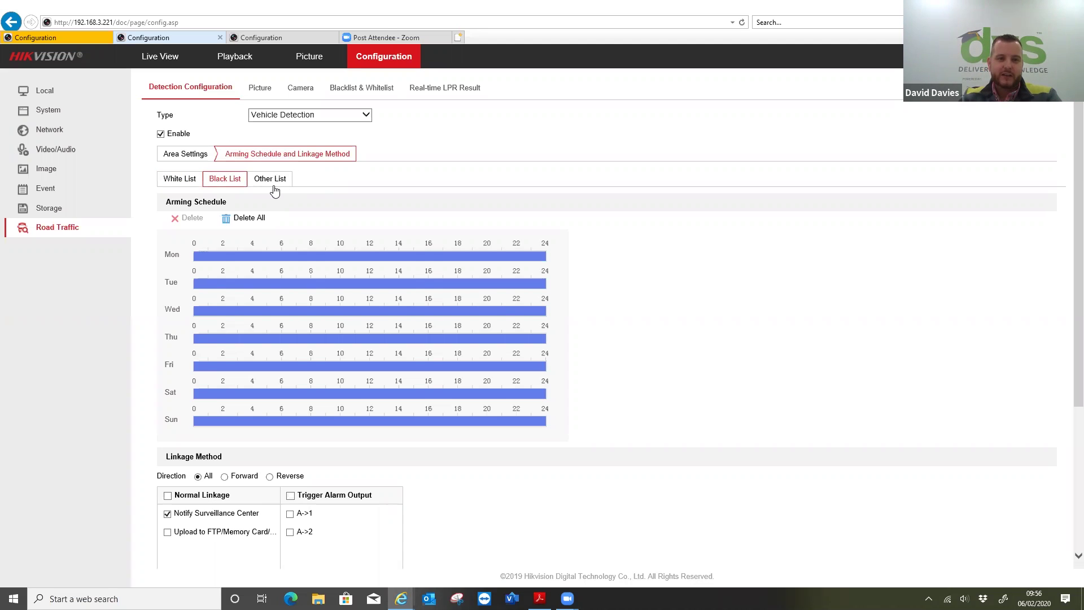
{"action": "left_click", "coordinate": [259, 181]}
{"action": "left_click", "coordinate": [222, 179]}
{"action": "left_click", "coordinate": [185, 179]}
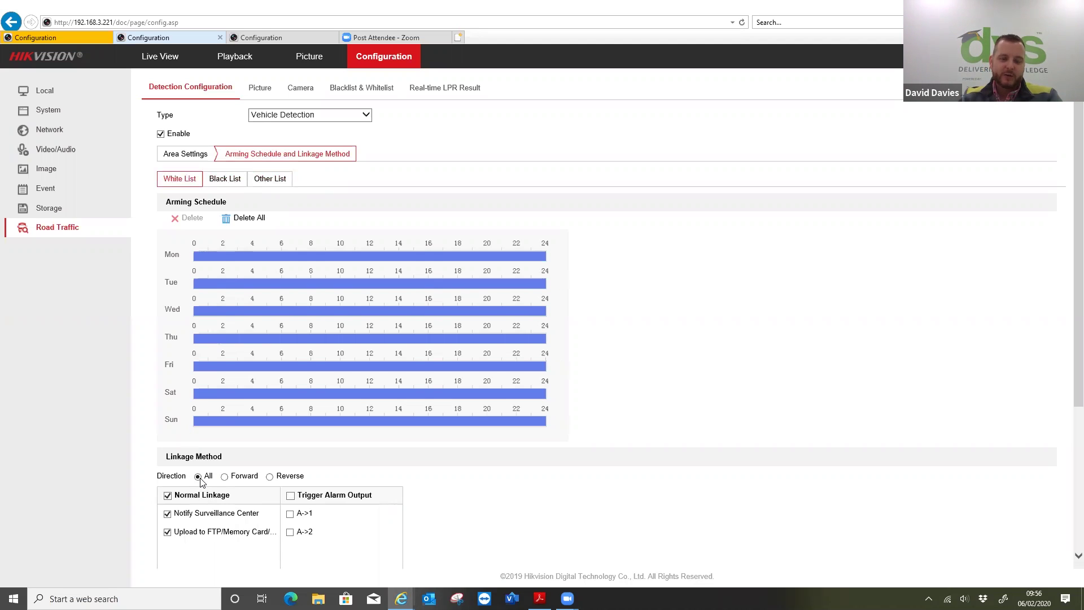
{"action": "left_click", "coordinate": [233, 181]}
{"action": "left_click", "coordinate": [270, 180]}
{"action": "left_click", "coordinate": [192, 182]}
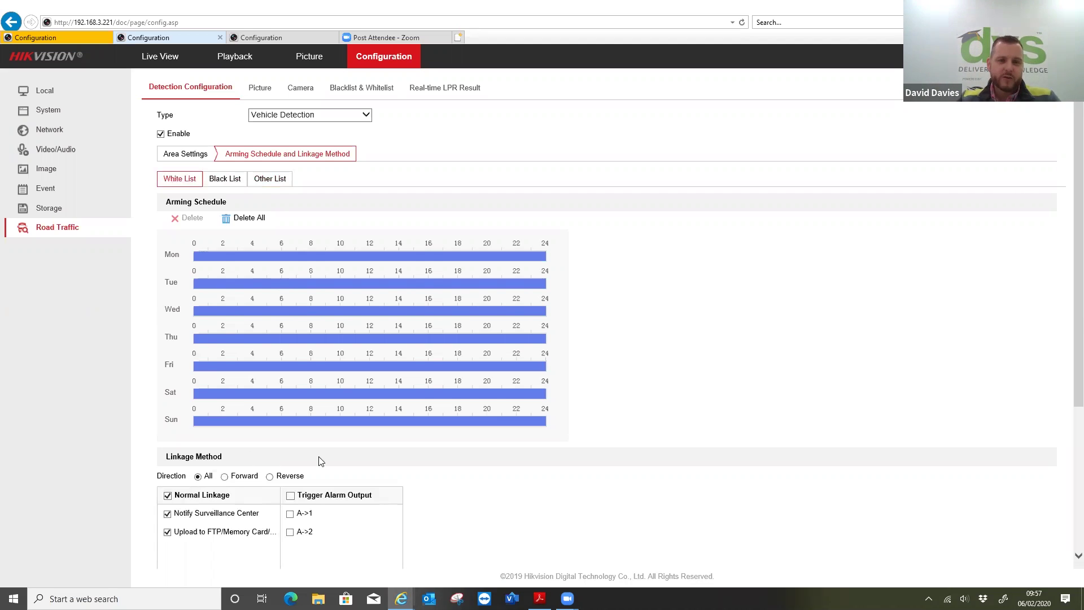
{"action": "mouse_move", "coordinate": [458, 289]}
{"action": "mouse_move", "coordinate": [465, 314]}
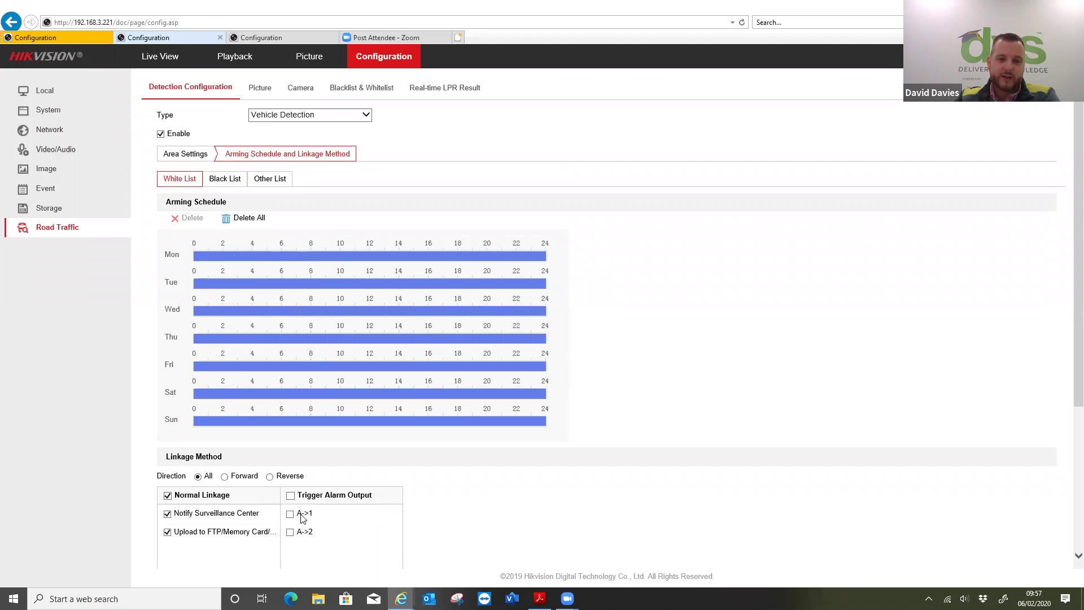
{"action": "scroll", "coordinate": [347, 531], "scroll_direction": "down", "scroll_amount": 2}
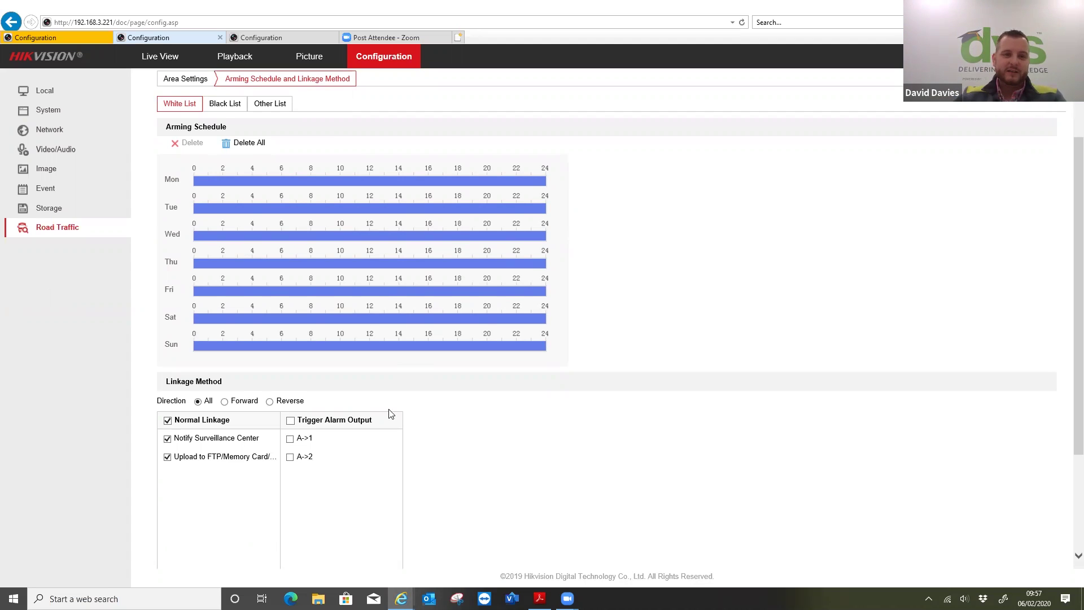
{"action": "scroll", "coordinate": [387, 411], "scroll_direction": "up", "scroll_amount": 2}
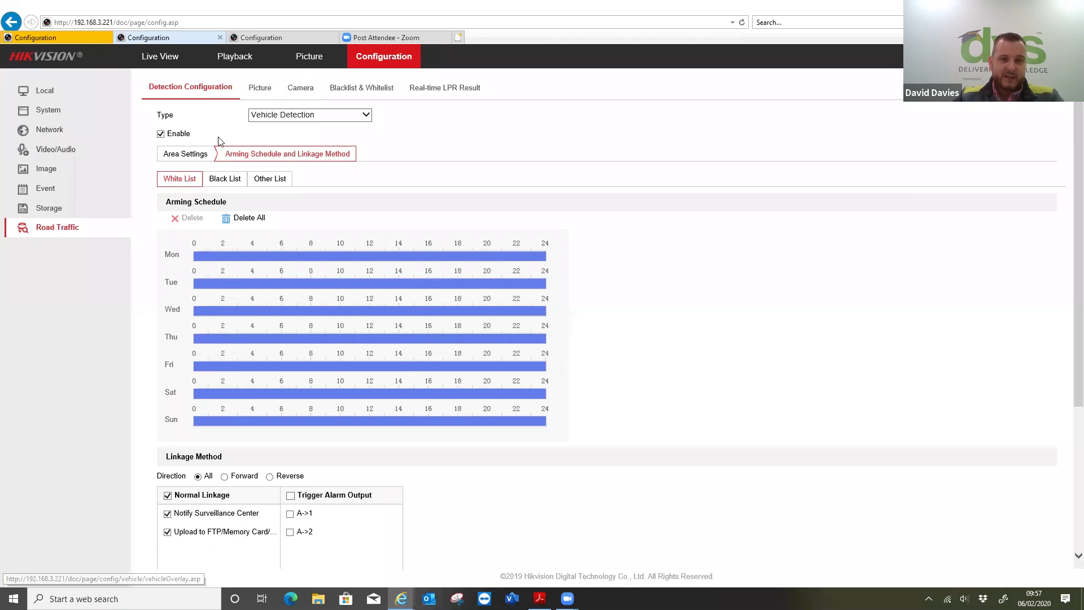
{"action": "left_click", "coordinate": [203, 154]}
{"action": "left_click", "coordinate": [271, 158]}
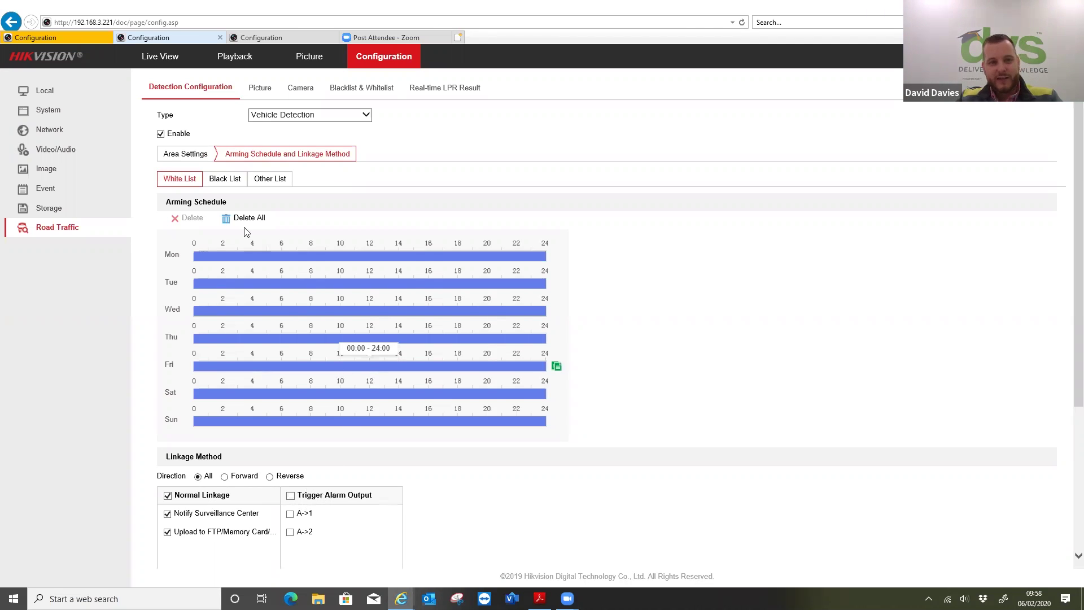
- Delete all A->1 alarm output schedule bars without saving, then return to Road Traffic
{"action": "left_click", "coordinate": [61, 188]}
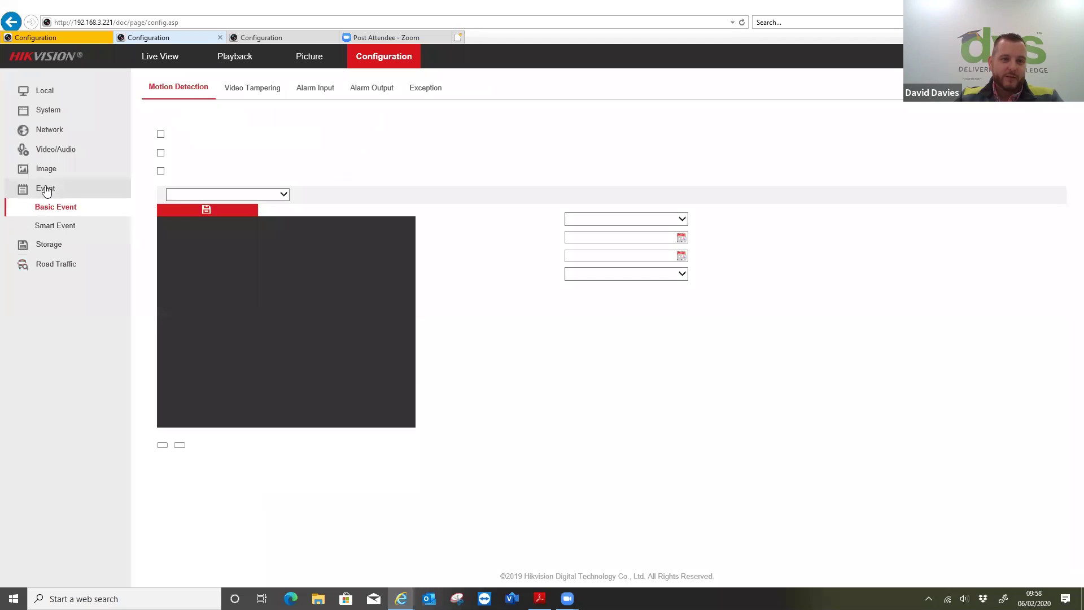
{"action": "left_click", "coordinate": [375, 89]}
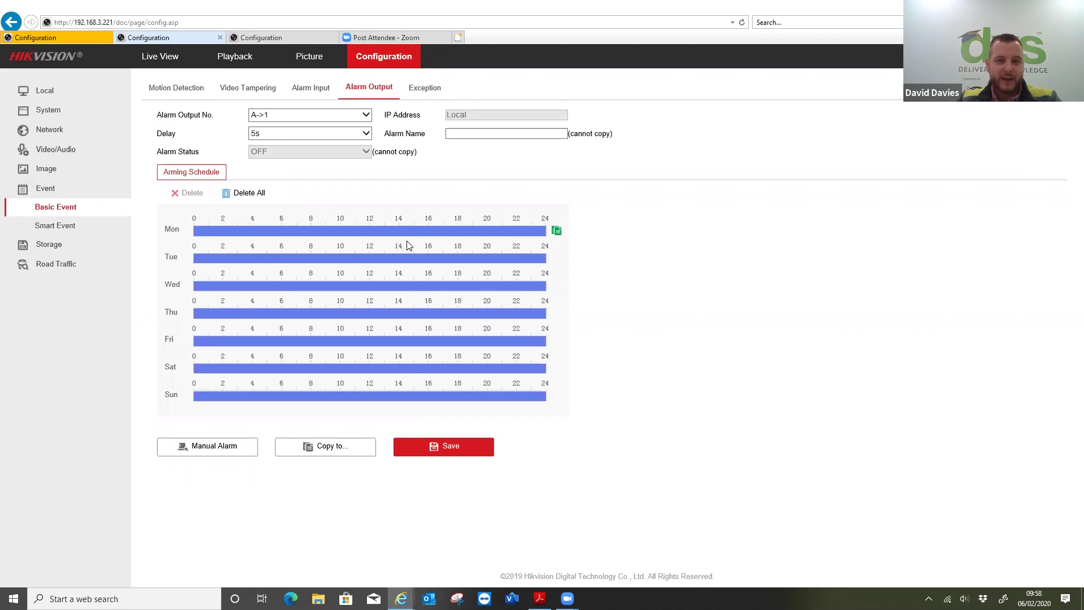
{"action": "left_click", "coordinate": [243, 193]}
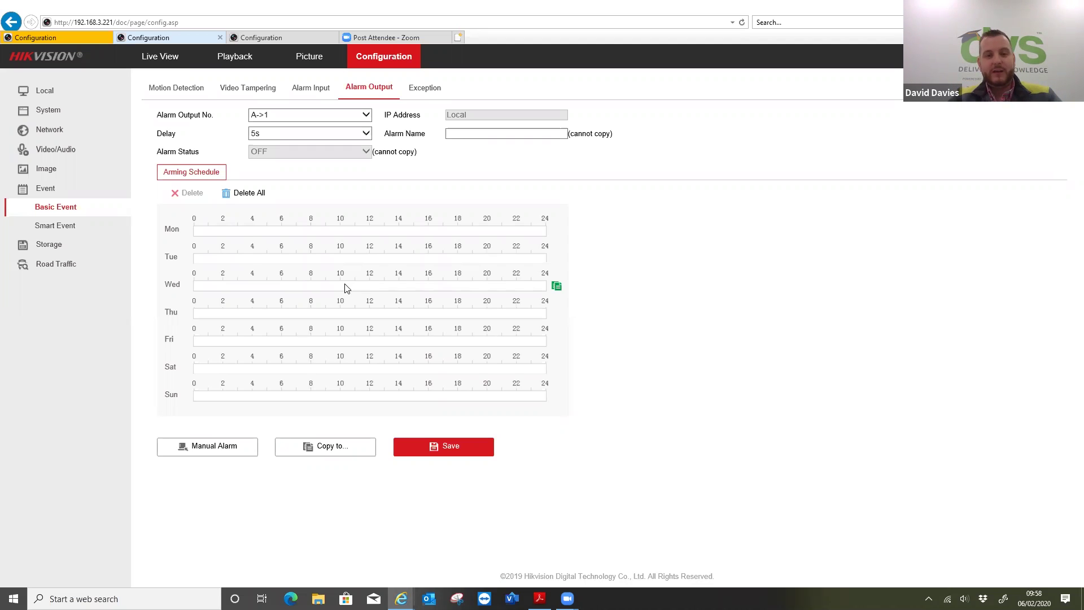
{"action": "left_click", "coordinate": [63, 262]}
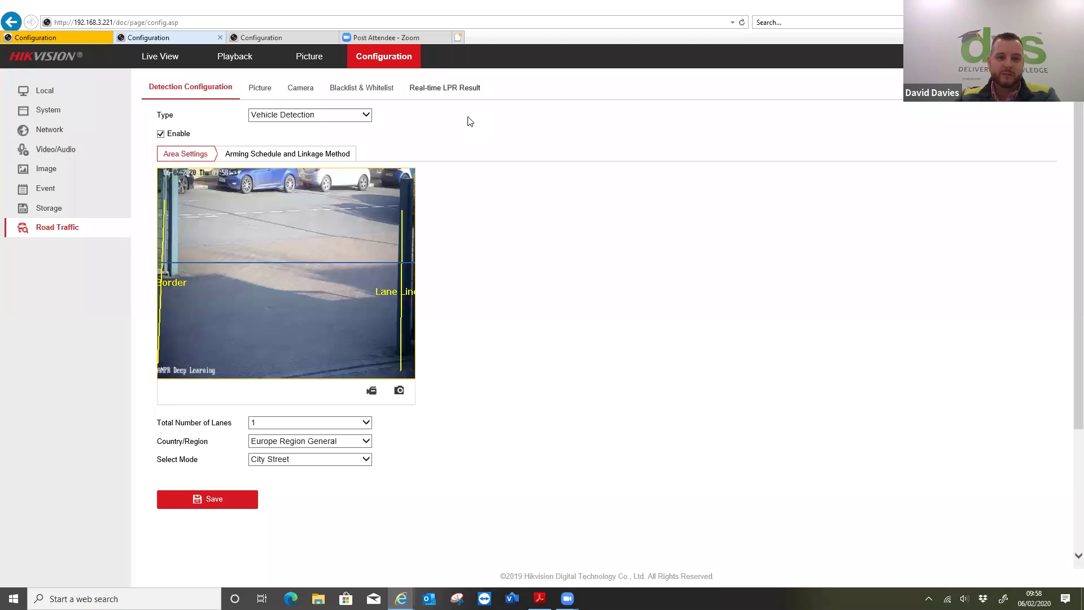
- Review capture picture settings: quality 80, with Direction added to the text overlay
{"action": "left_click", "coordinate": [260, 90]}
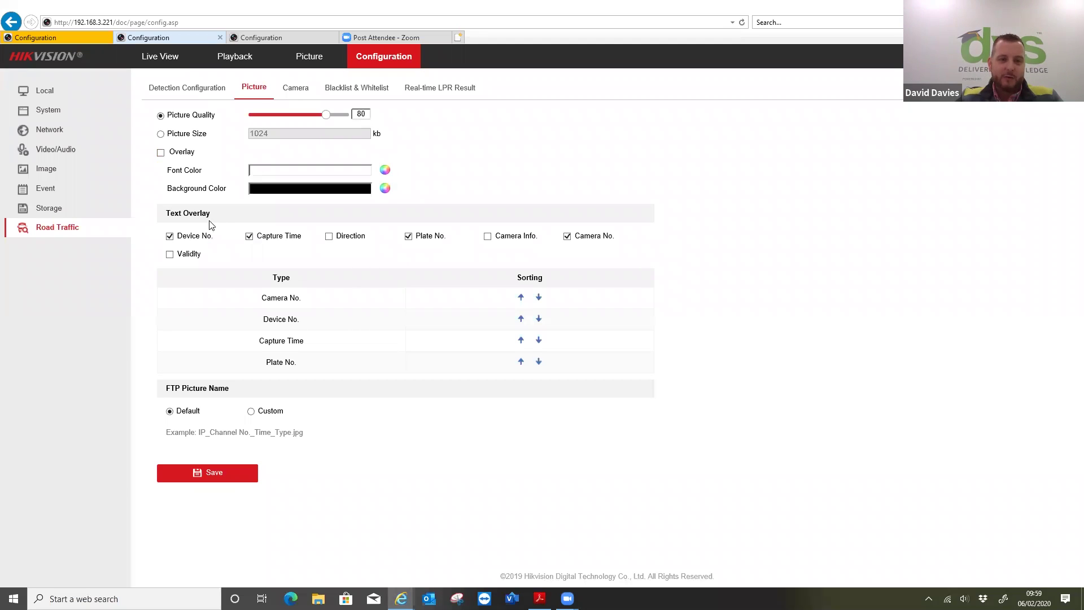
{"action": "left_click", "coordinate": [339, 240]}
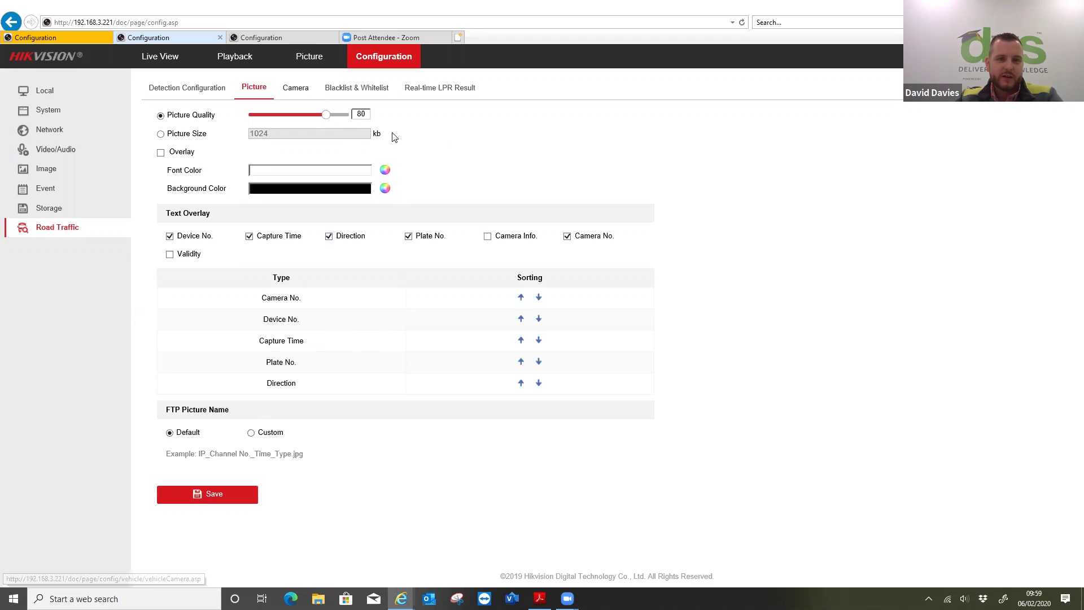
- Save camera identification as Device No. DVS HQ, Camera No. 101 and Camera Info Test
{"action": "left_click", "coordinate": [300, 92]}
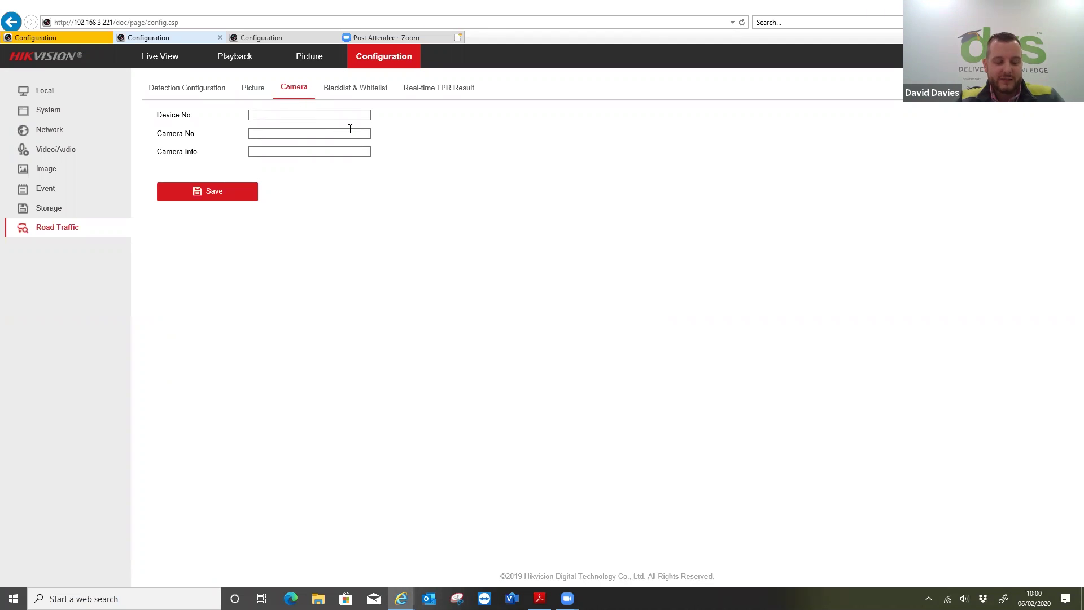
{"action": "left_click", "coordinate": [310, 117]}
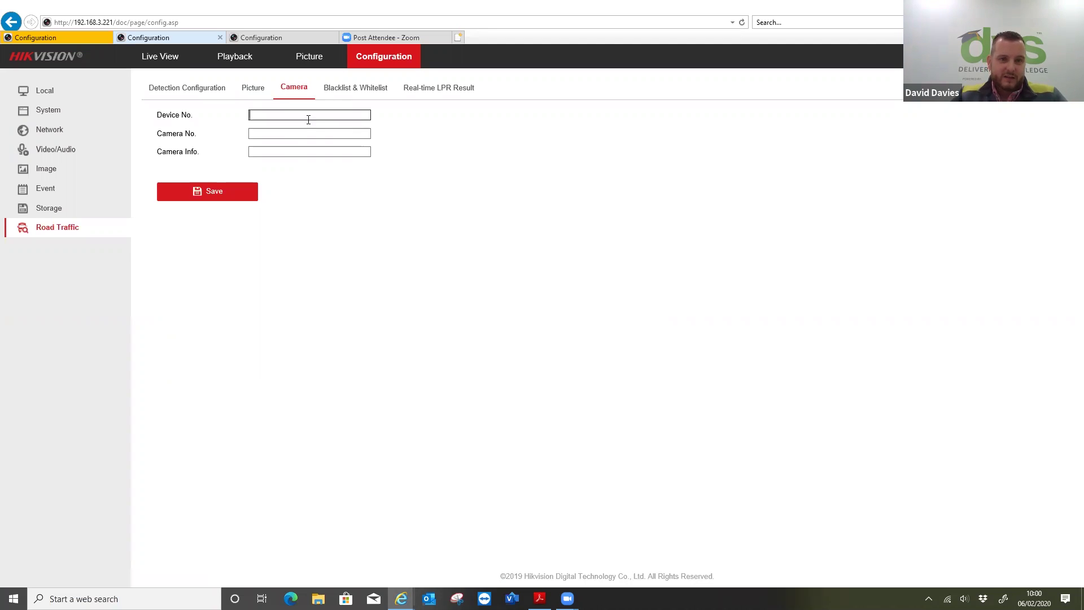
{"action": "type", "text": "DVS HQ"}
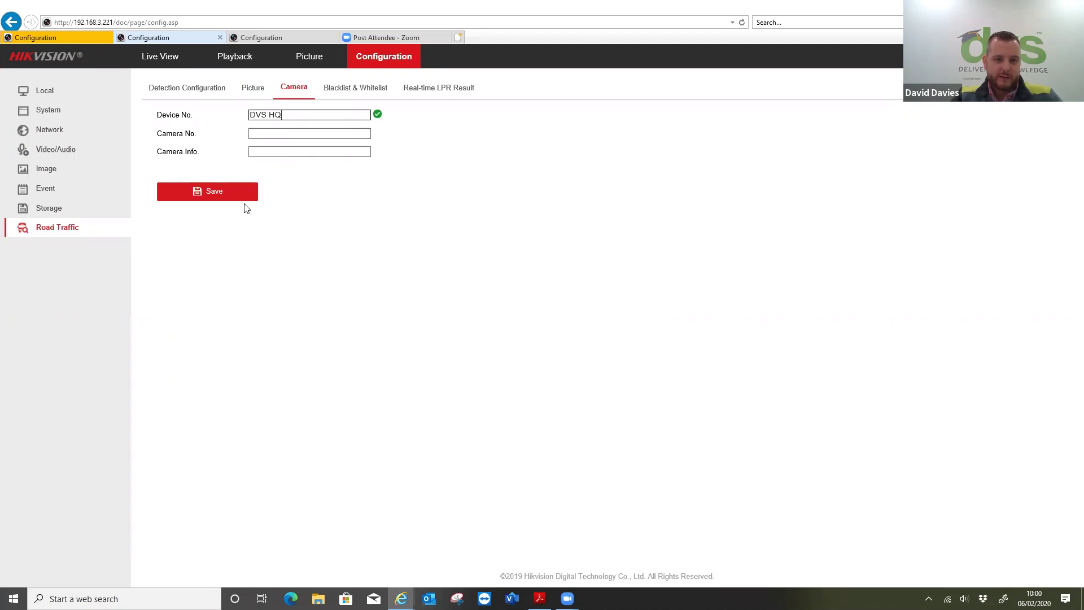
{"action": "left_click", "coordinate": [243, 191]}
{"action": "left_click", "coordinate": [269, 131]}
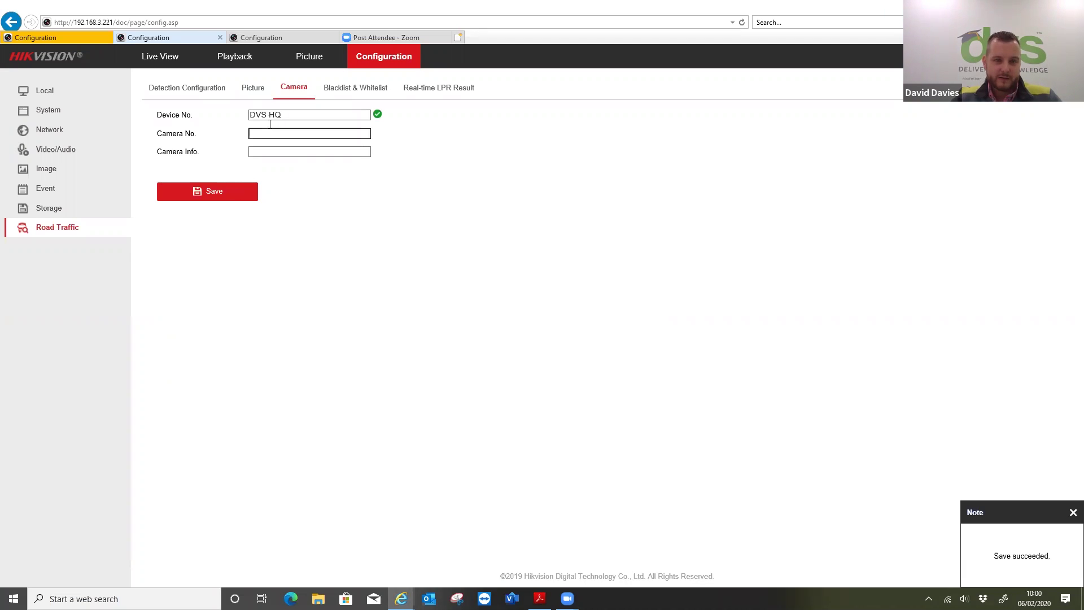
{"action": "type", "text": "101"}
{"action": "left_click", "coordinate": [268, 152]}
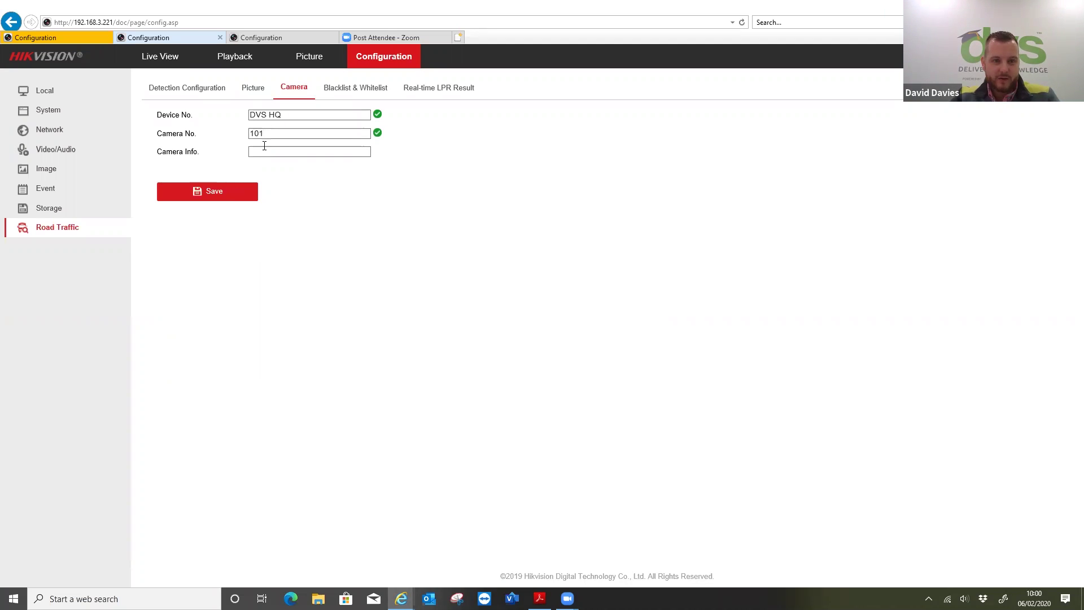
{"action": "type", "text": "Test"}
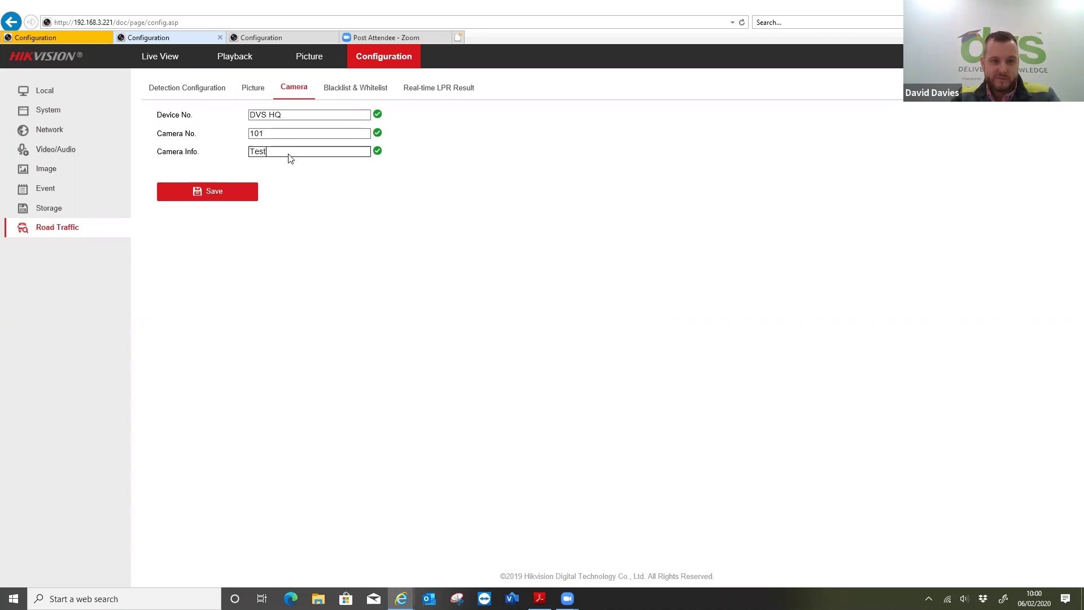
{"action": "left_click", "coordinate": [243, 192]}
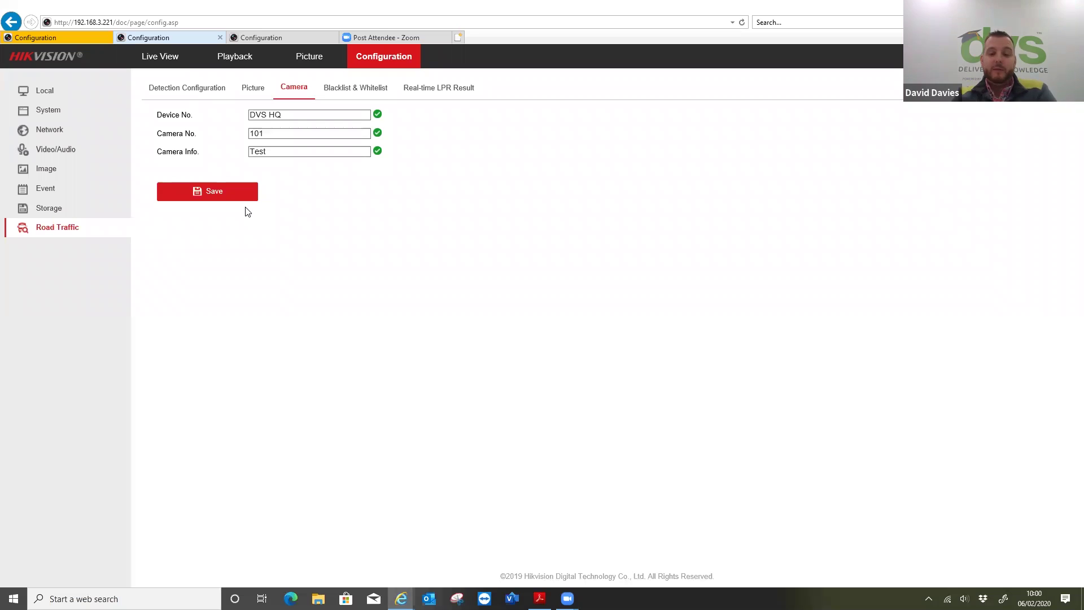
{"action": "left_click", "coordinate": [341, 88]}
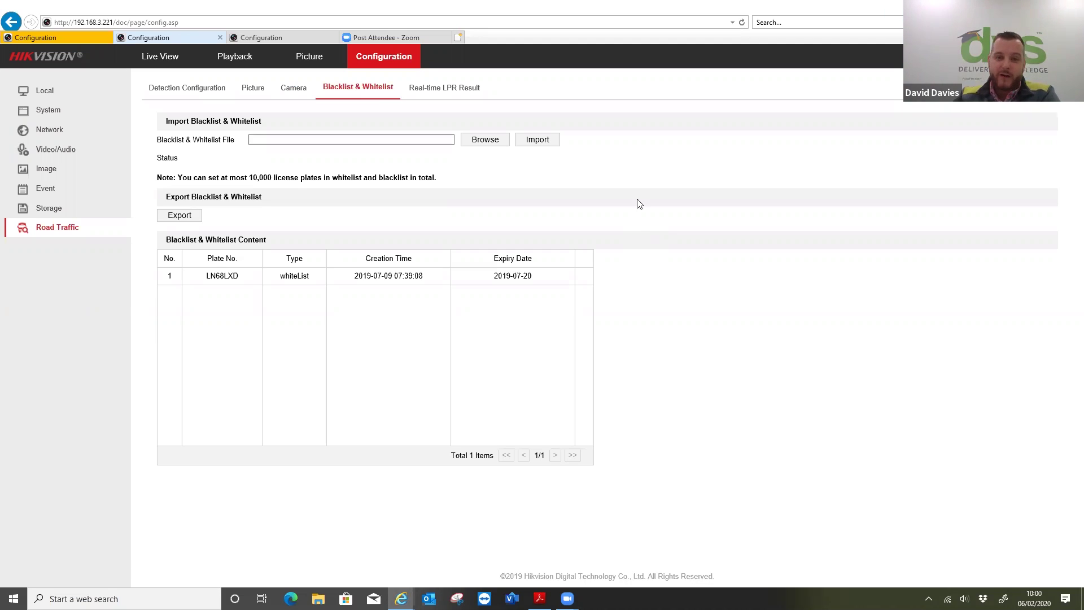
- Export the blacklist/whitelist plate list and save the .xls file to the Desktop
{"action": "left_click", "coordinate": [181, 217]}
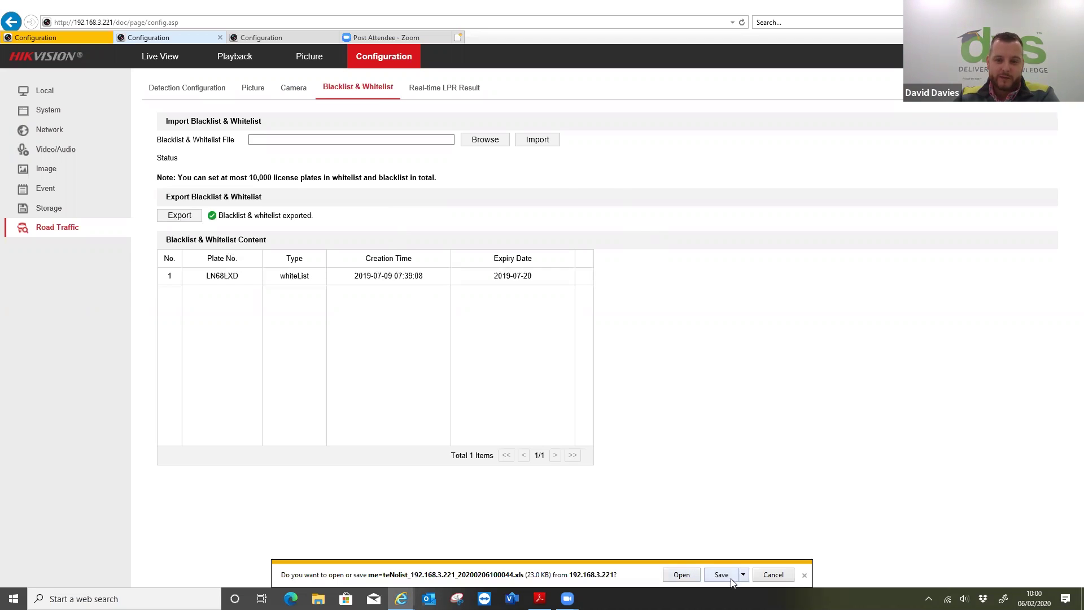
{"action": "left_click", "coordinate": [743, 575]}
{"action": "left_click", "coordinate": [762, 562]}
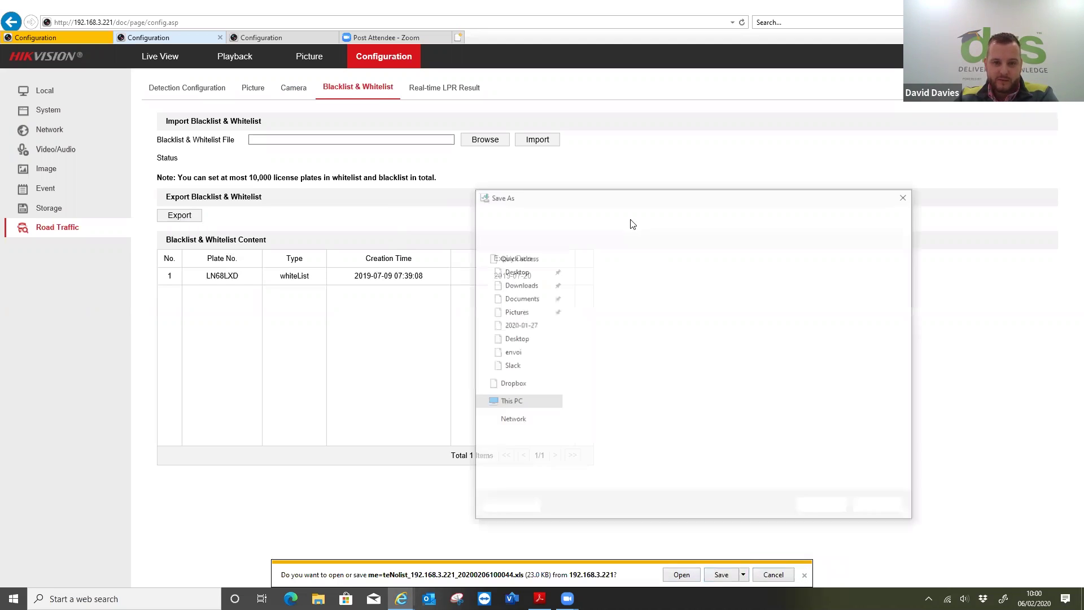
{"action": "left_click", "coordinate": [515, 352]}
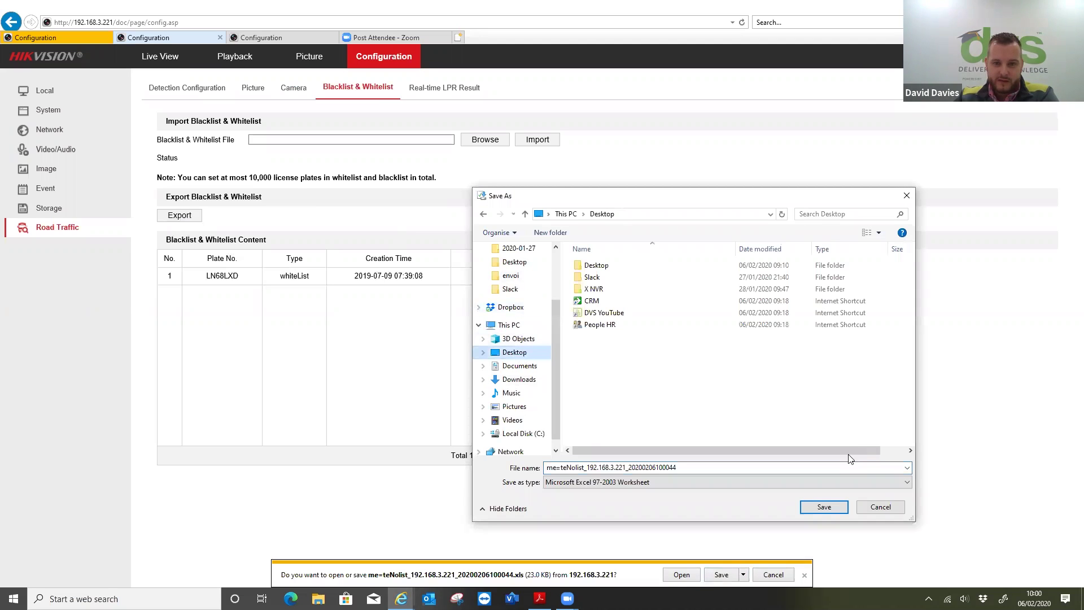
{"action": "left_click", "coordinate": [816, 509]}
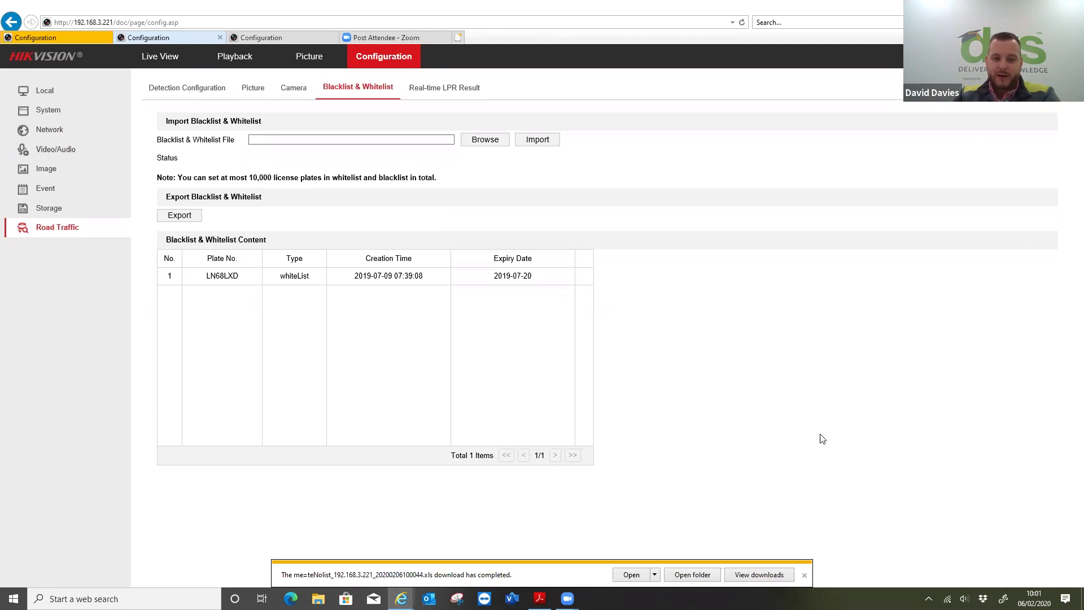
{"action": "left_click", "coordinate": [805, 576]}
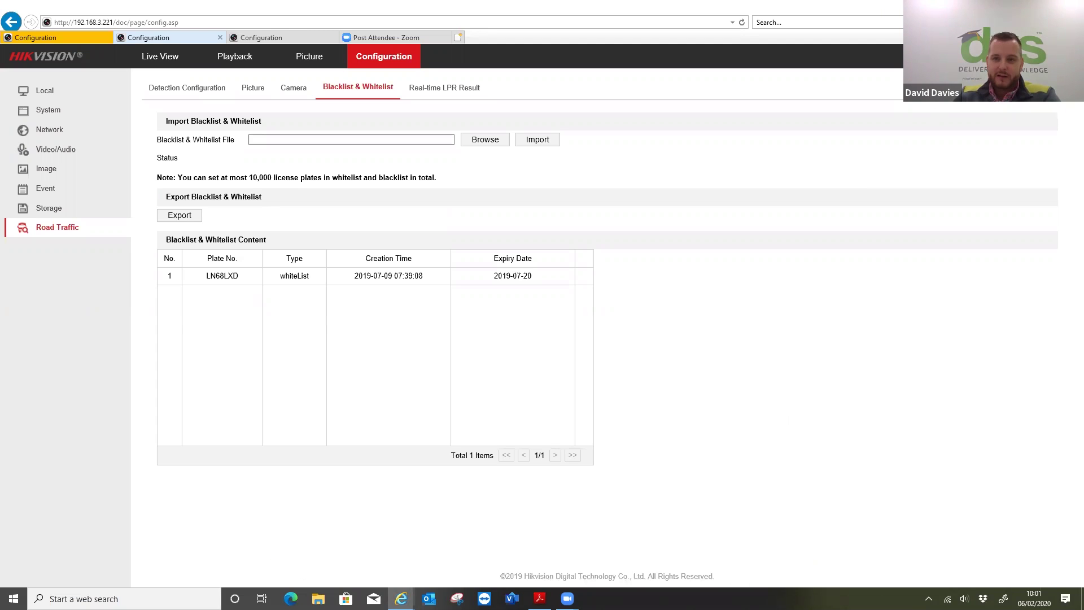
- Open the exported plate list spreadsheet from the desktop, enable editing and maximise it
{"action": "key", "text": "super+d"}
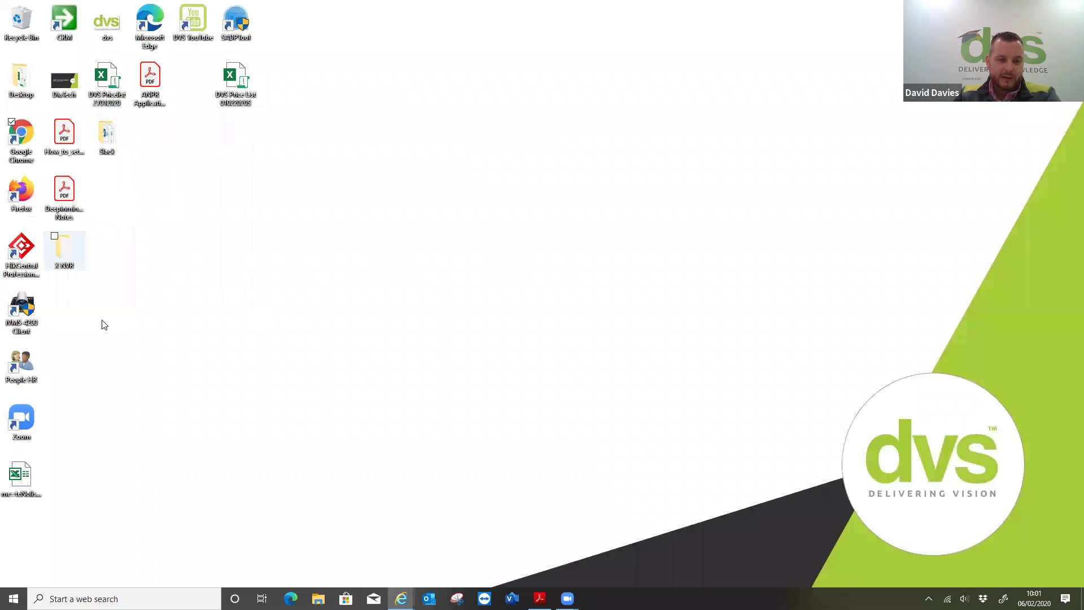
{"action": "double_click", "coordinate": [20, 477]}
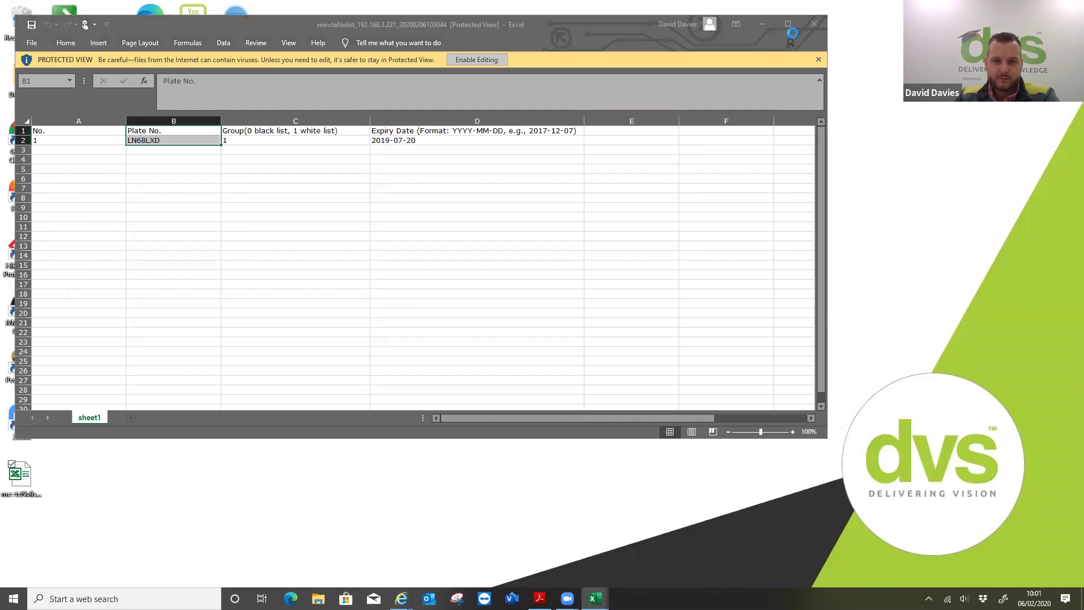
{"action": "left_click", "coordinate": [790, 30]}
{"action": "key", "text": "super+Up"}
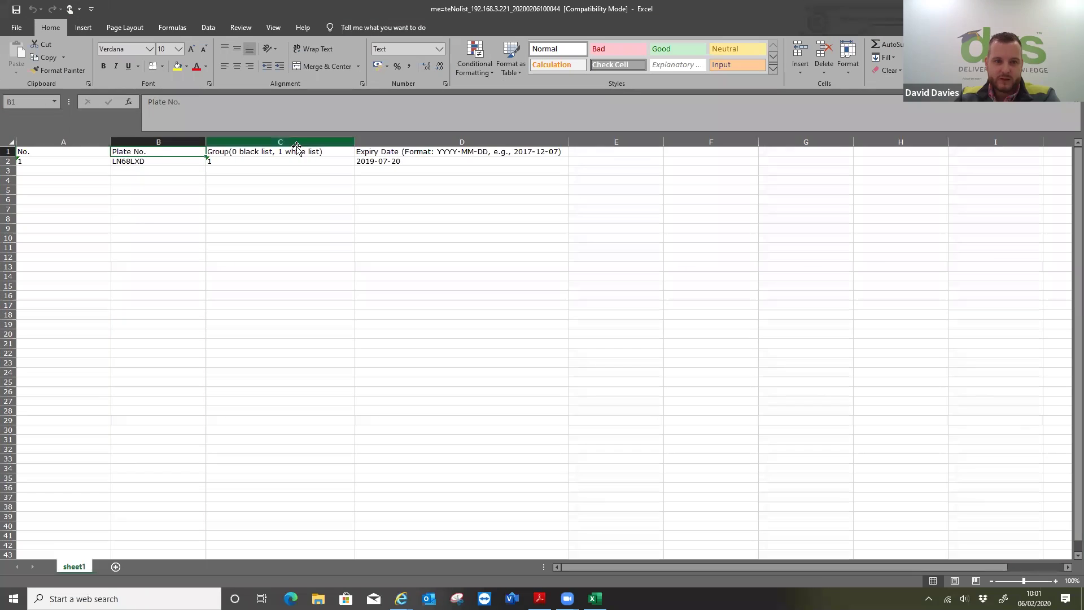
- Add row 3 with No. 2, plate ABC123 and group 0, then save the file
{"action": "left_click", "coordinate": [104, 169]}
{"action": "type", "text": "2"}
{"action": "key", "text": "Tab"}
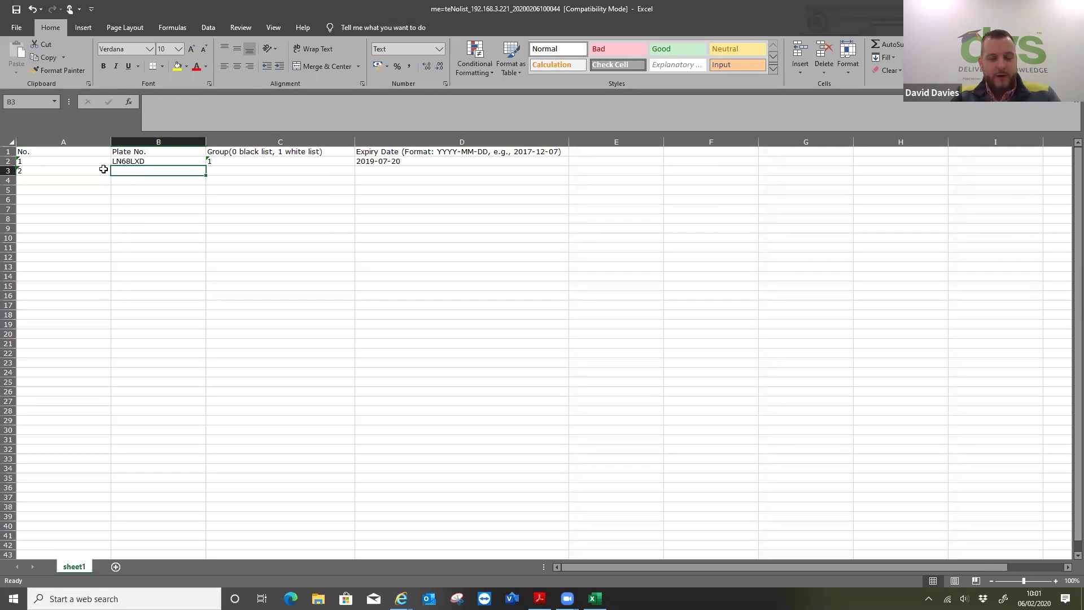
{"action": "type", "text": "AB"}
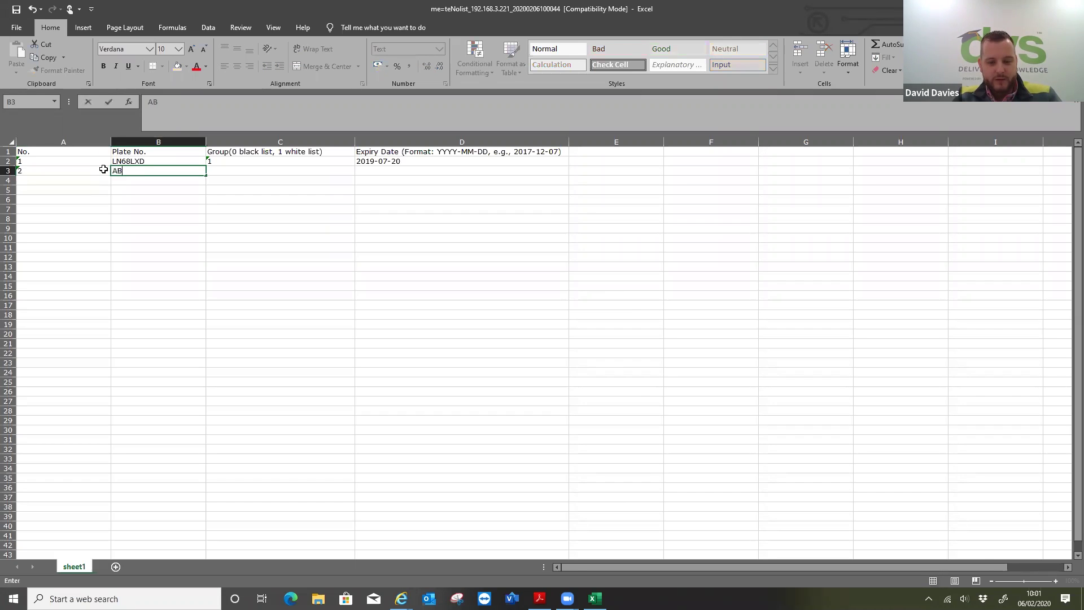
{"action": "type", "text": "C123"}
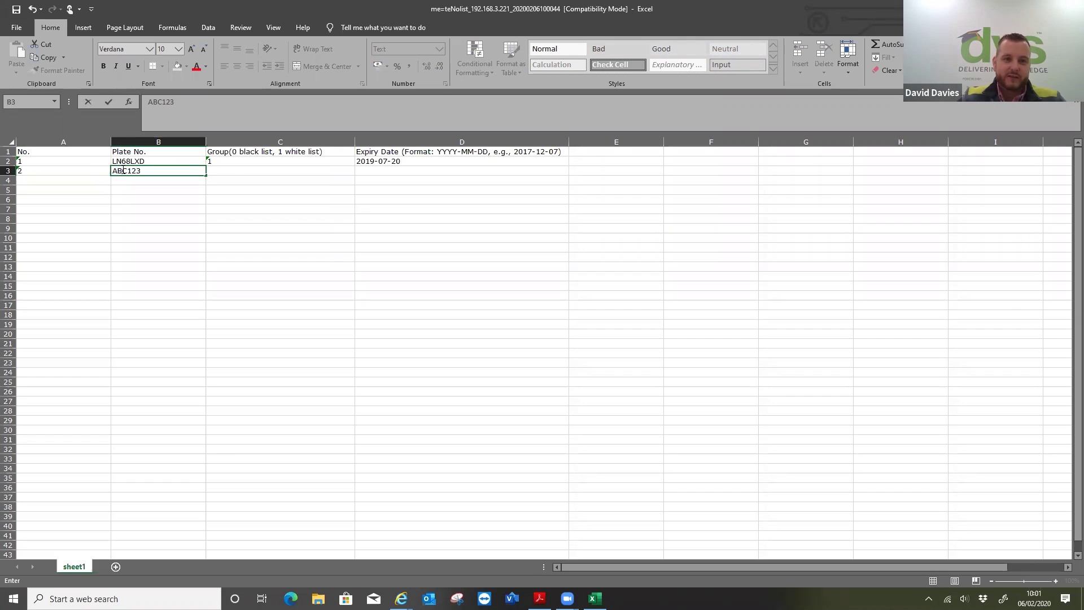
{"action": "left_click", "coordinate": [237, 170]}
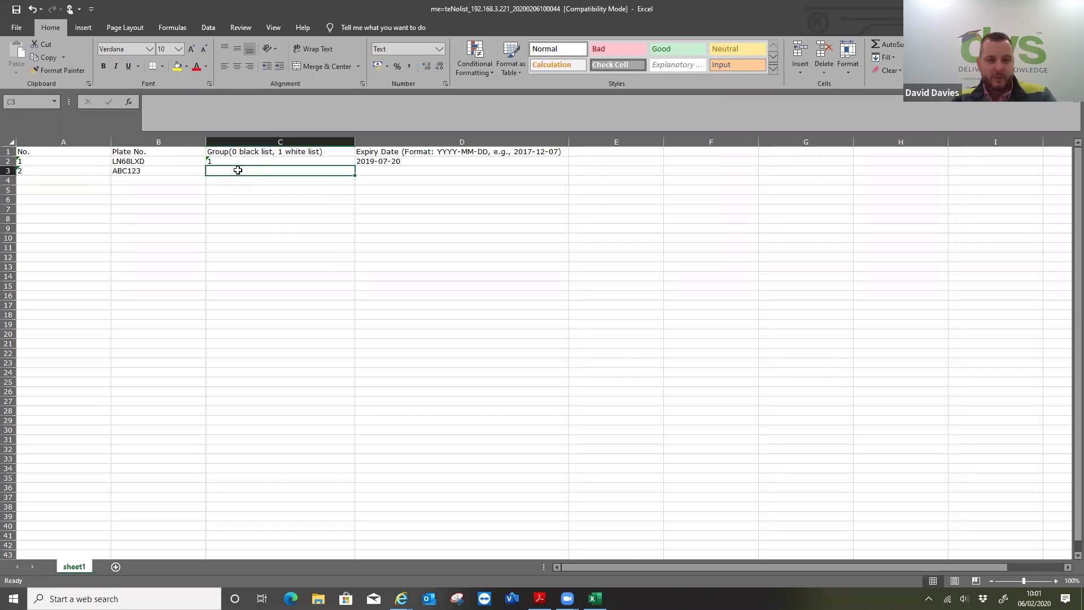
{"action": "type", "text": "0"}
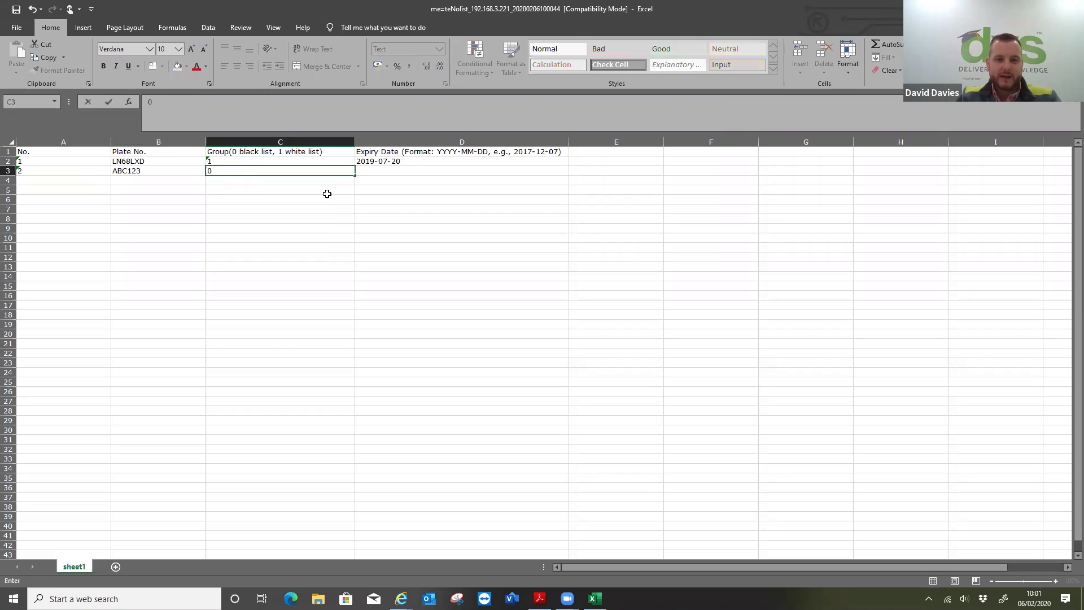
{"action": "left_click", "coordinate": [378, 171]}
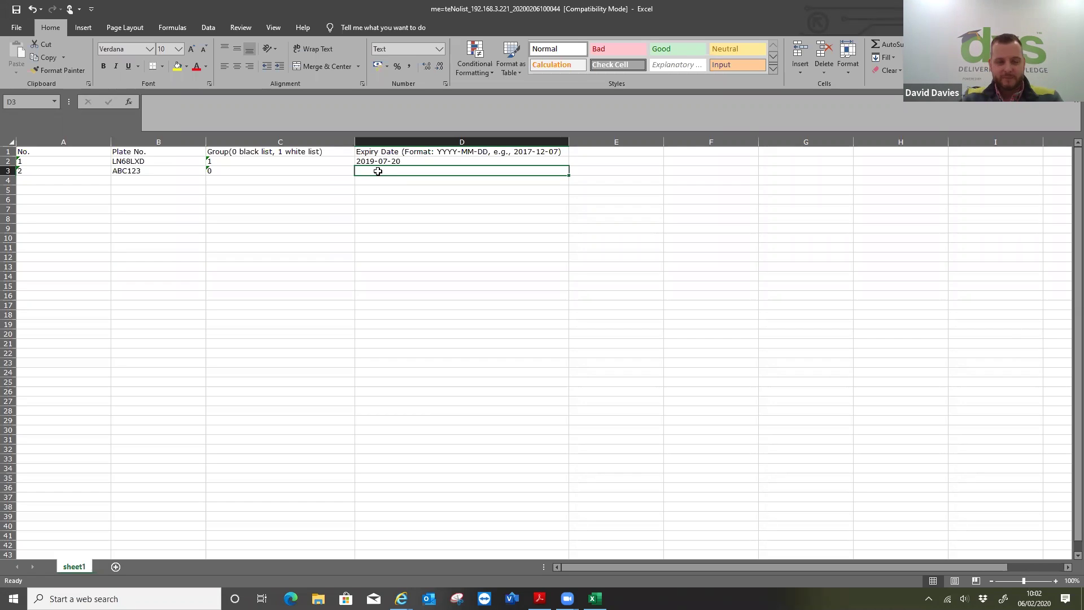
{"action": "key", "text": "ctrl+s"}
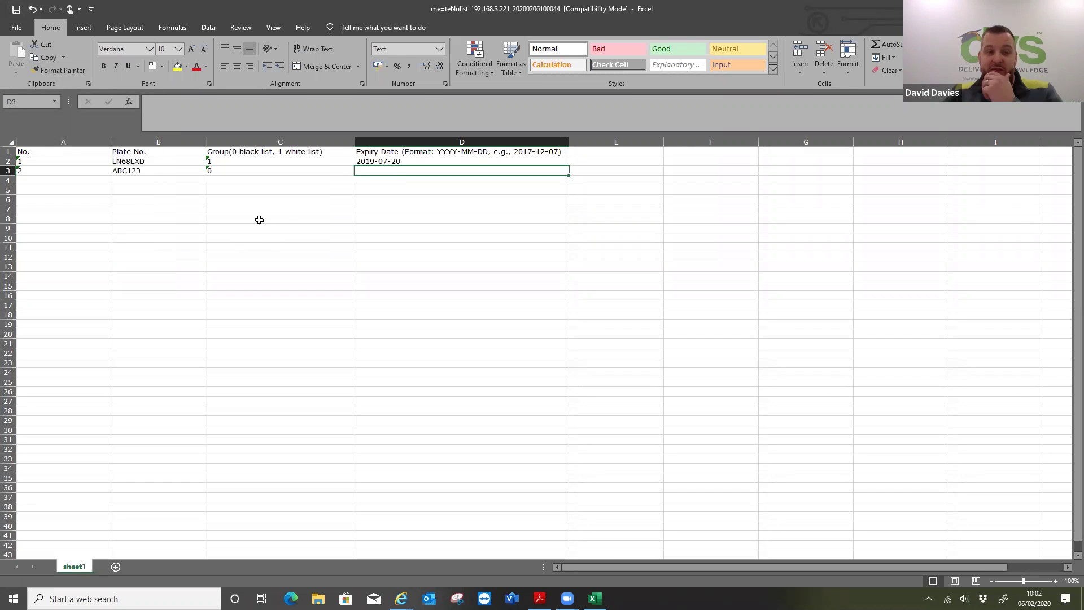
- Inspect column A's cell format and cancel without changes
{"action": "left_click", "coordinate": [87, 150]}
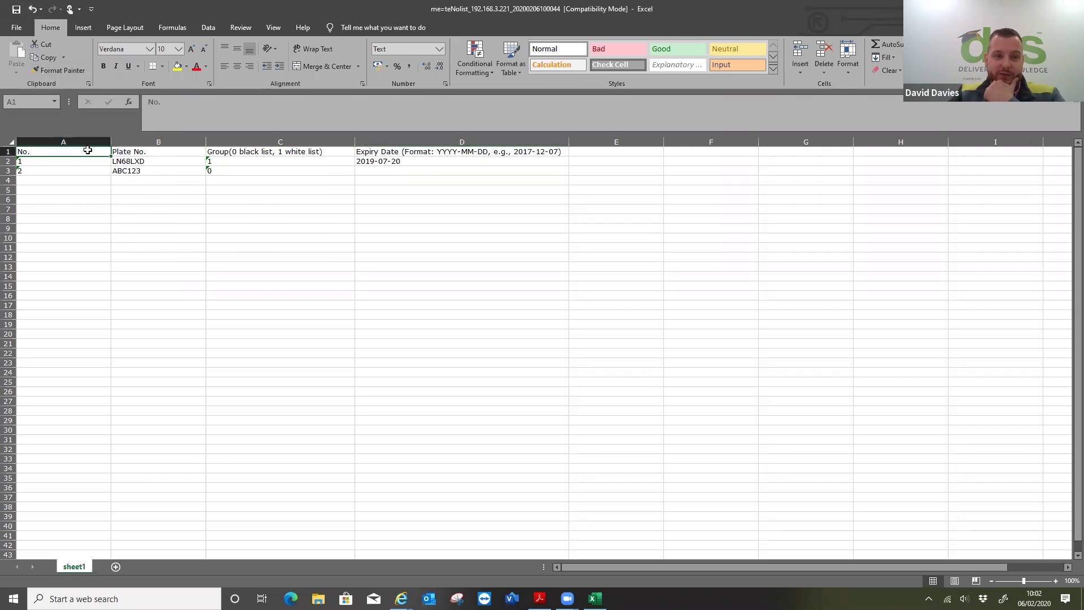
{"action": "left_click", "coordinate": [81, 142]}
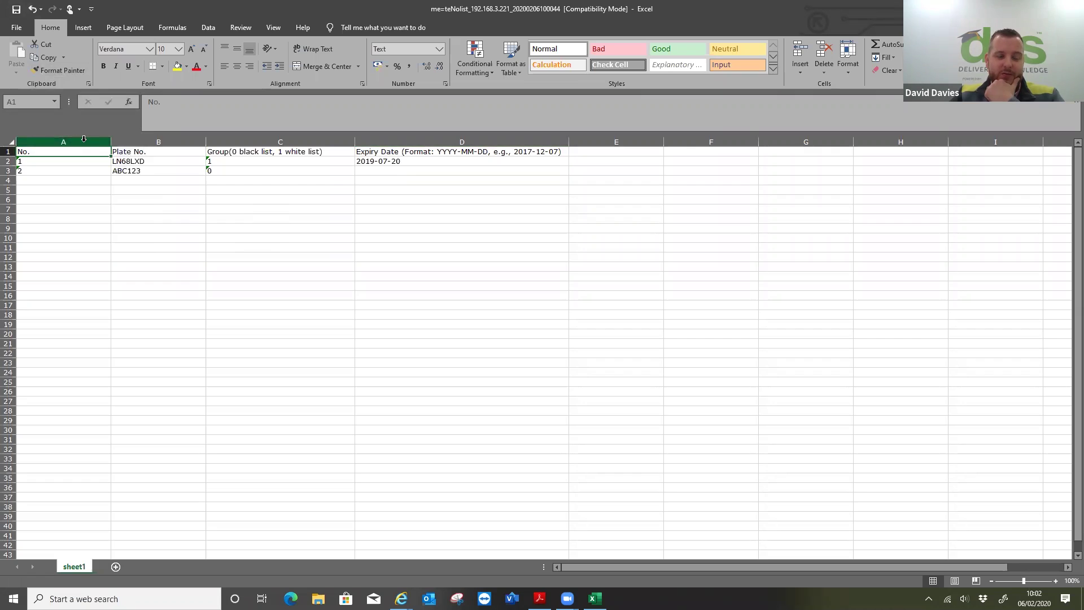
{"action": "right_click", "coordinate": [86, 145]}
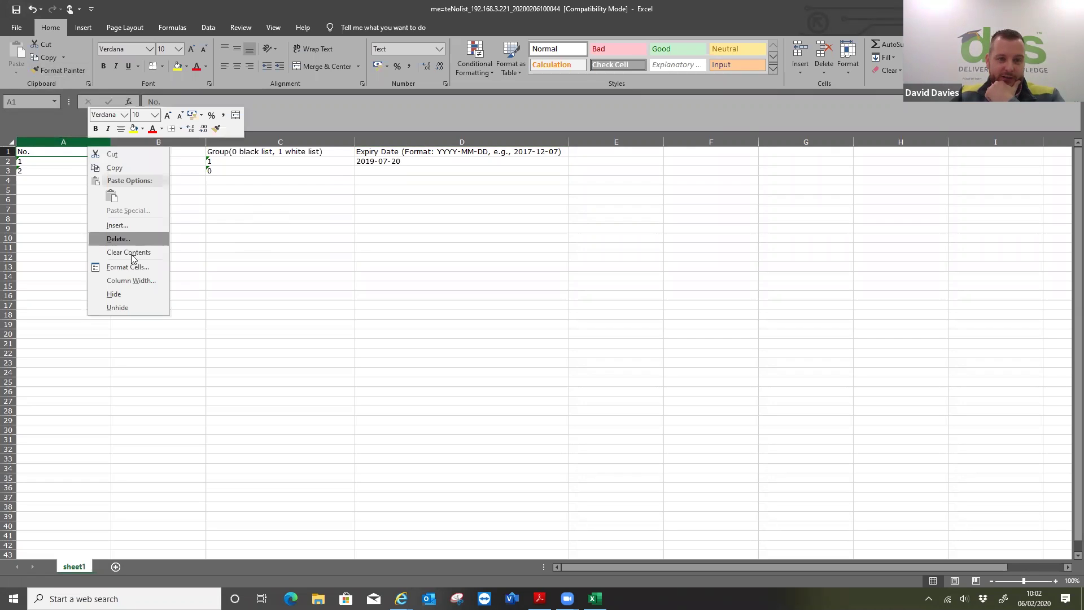
{"action": "left_click", "coordinate": [127, 267]}
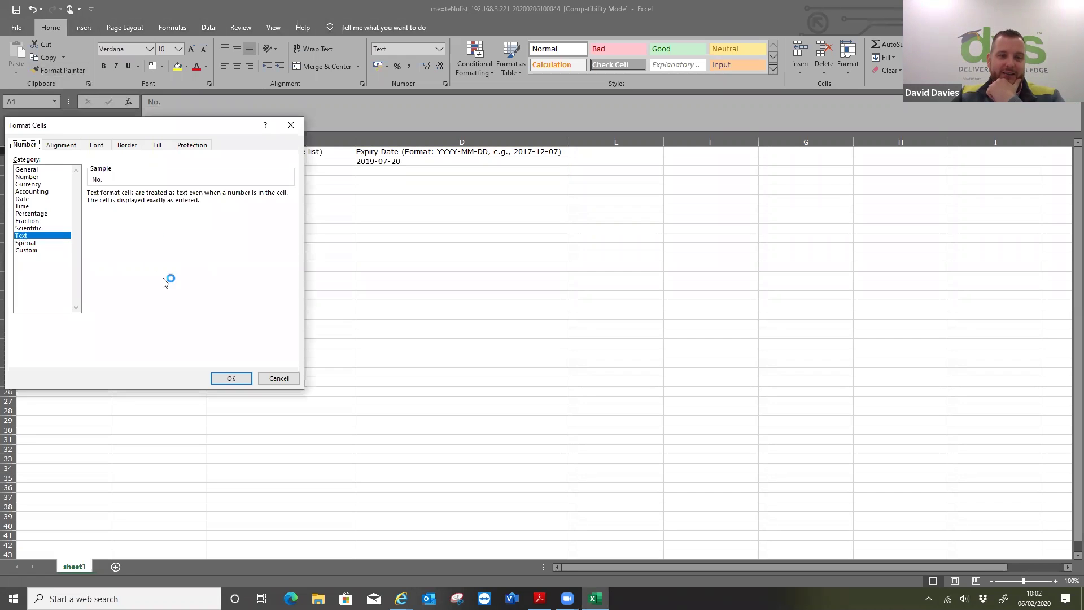
{"action": "left_click", "coordinate": [296, 379]}
- Inspect column B's General and Custom formats, cancel, and close Excel
{"action": "left_click", "coordinate": [148, 142]}
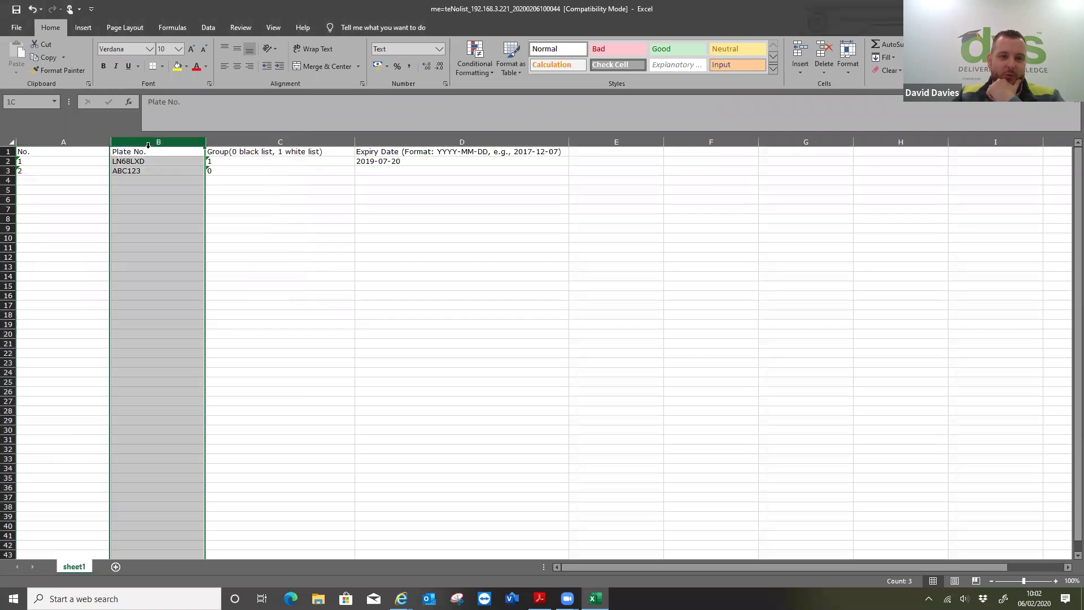
{"action": "right_click", "coordinate": [149, 144]}
{"action": "left_click", "coordinate": [205, 265]}
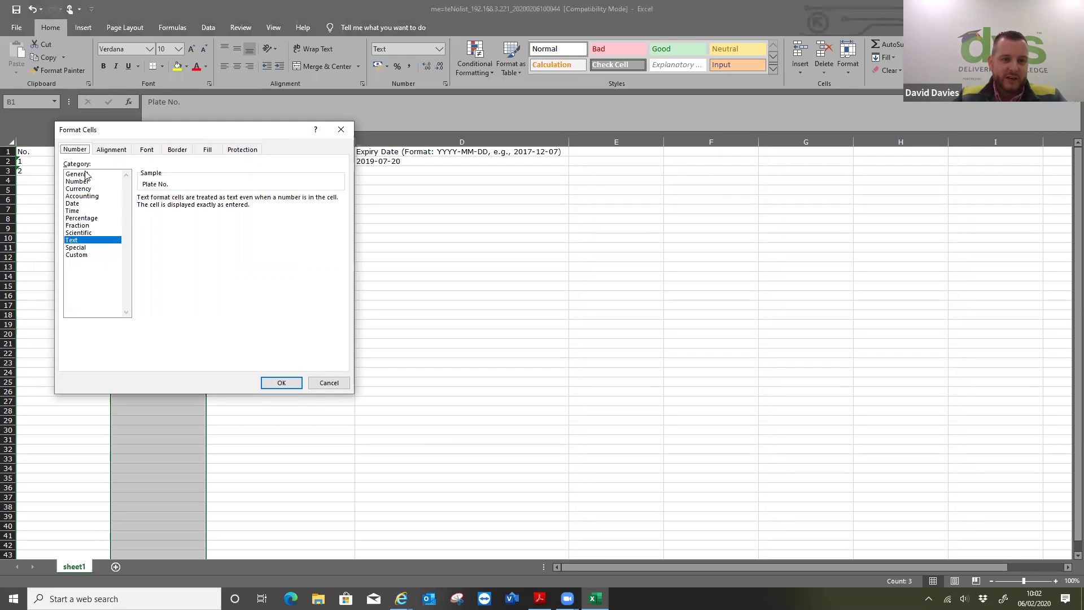
{"action": "left_click", "coordinate": [85, 174]}
{"action": "left_click", "coordinate": [89, 254]}
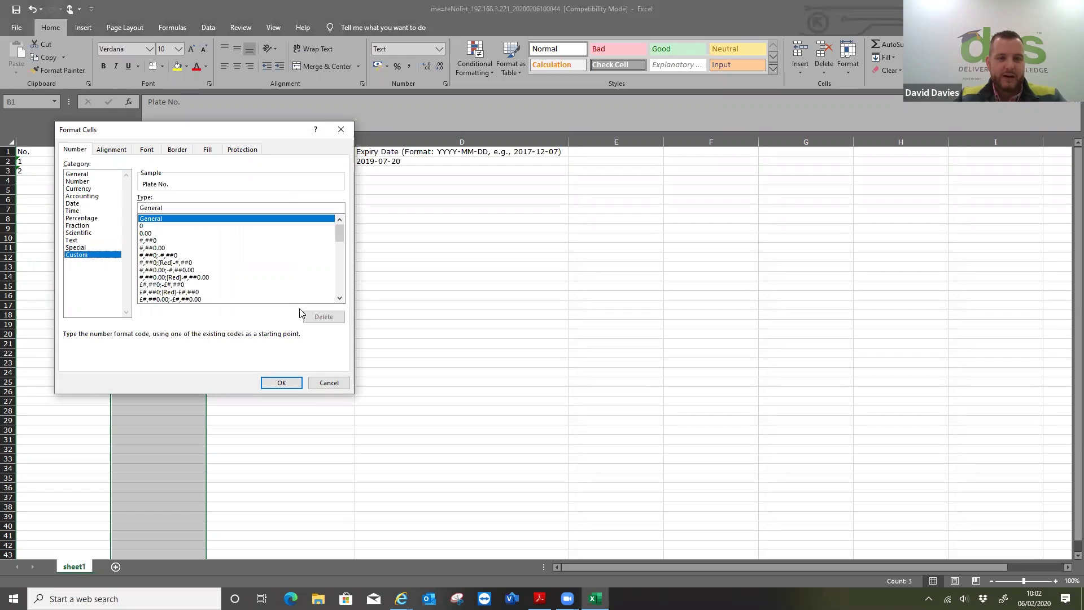
{"action": "left_click", "coordinate": [330, 382]}
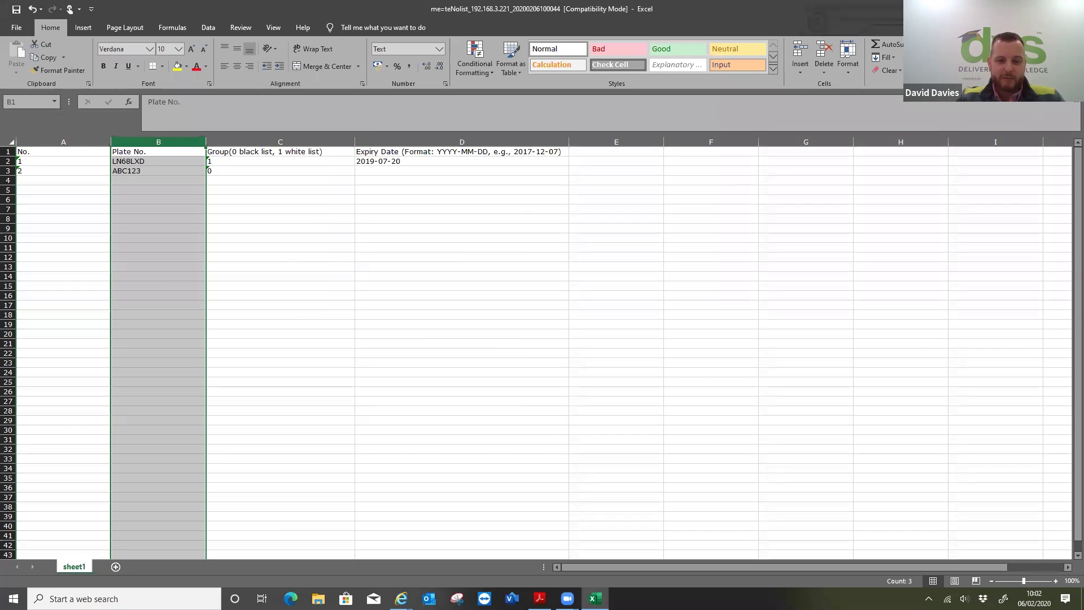
{"action": "key", "text": "alt+F4"}
- Import the edited whitelist .xls on the Blacklist & Whitelist page, then export the current list
{"action": "mouse_move", "coordinate": [401, 598]}
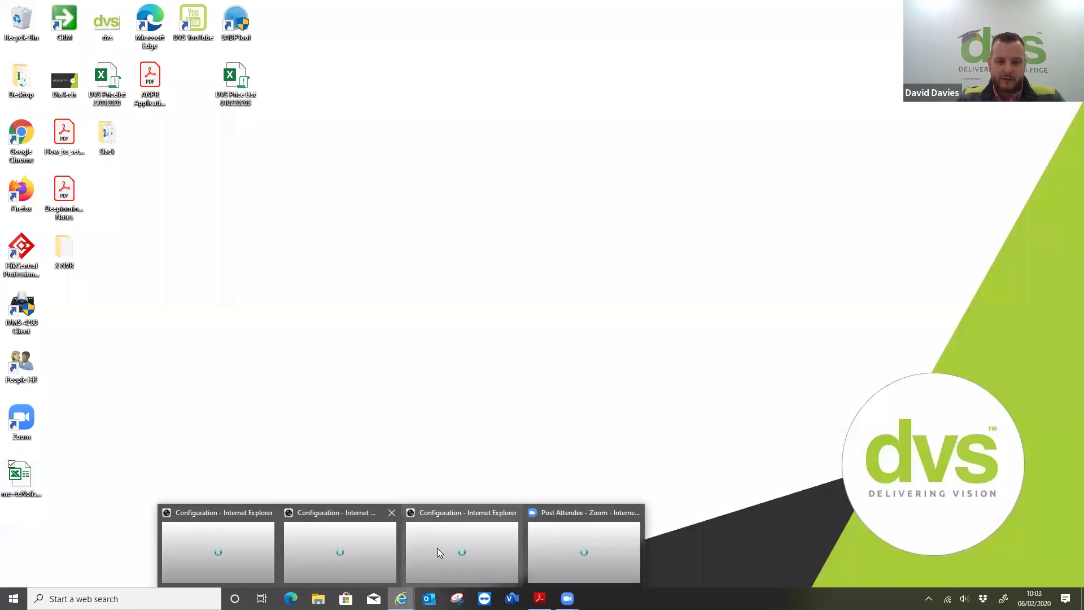
{"action": "left_click", "coordinate": [319, 542]}
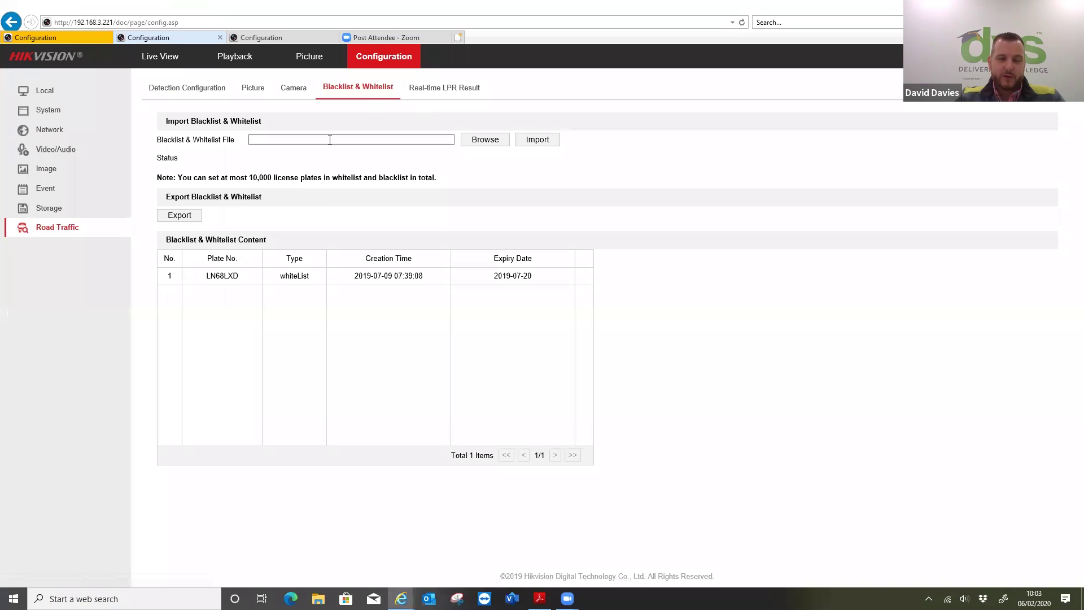
{"action": "left_click", "coordinate": [497, 144]}
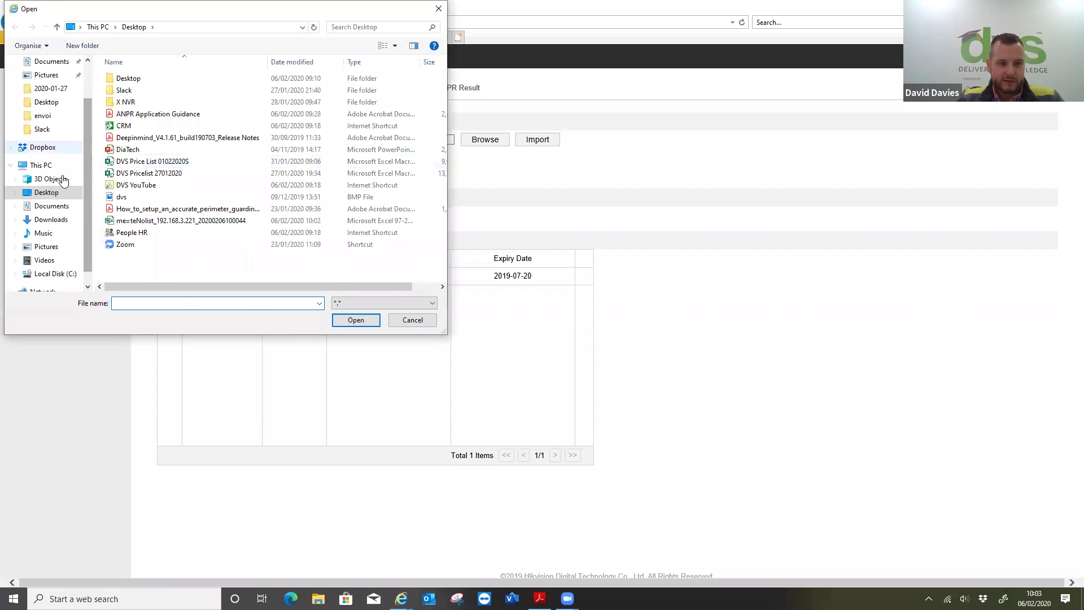
{"action": "left_click", "coordinate": [308, 221]}
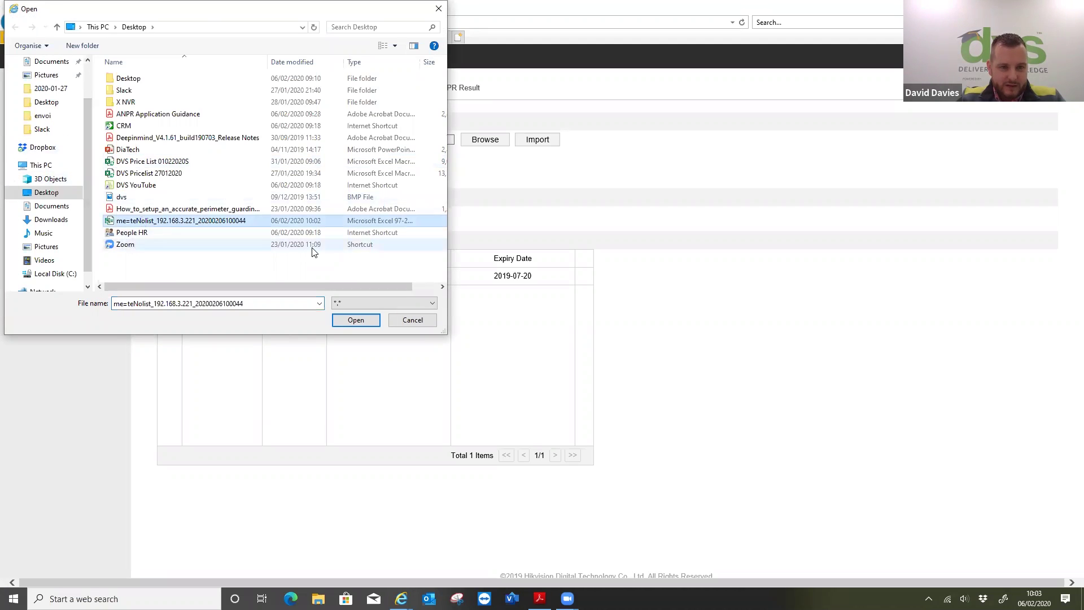
{"action": "left_click", "coordinate": [334, 319]}
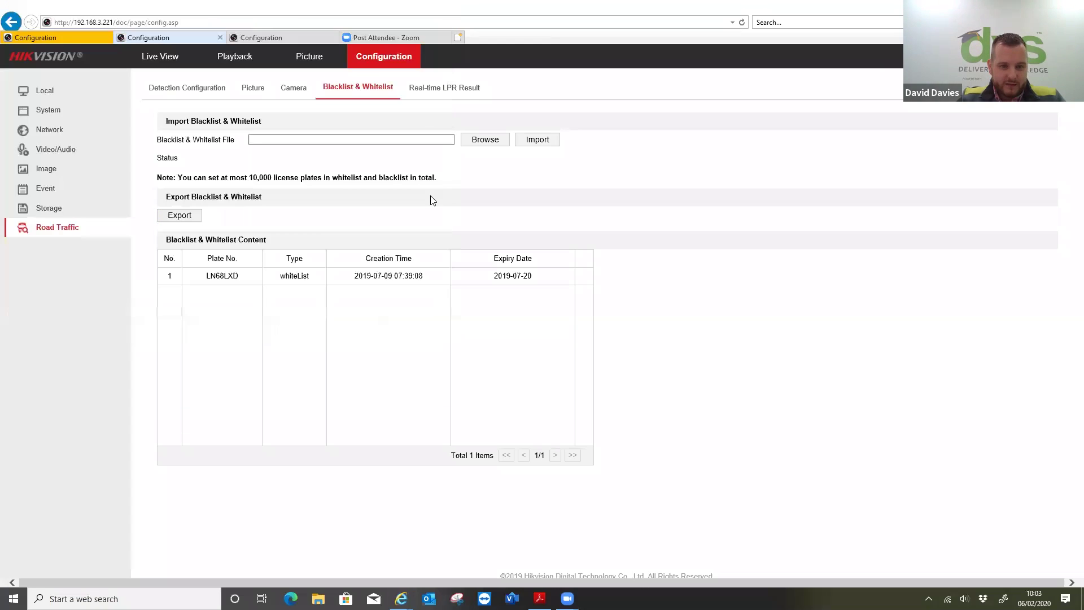
{"action": "left_click", "coordinate": [524, 139]}
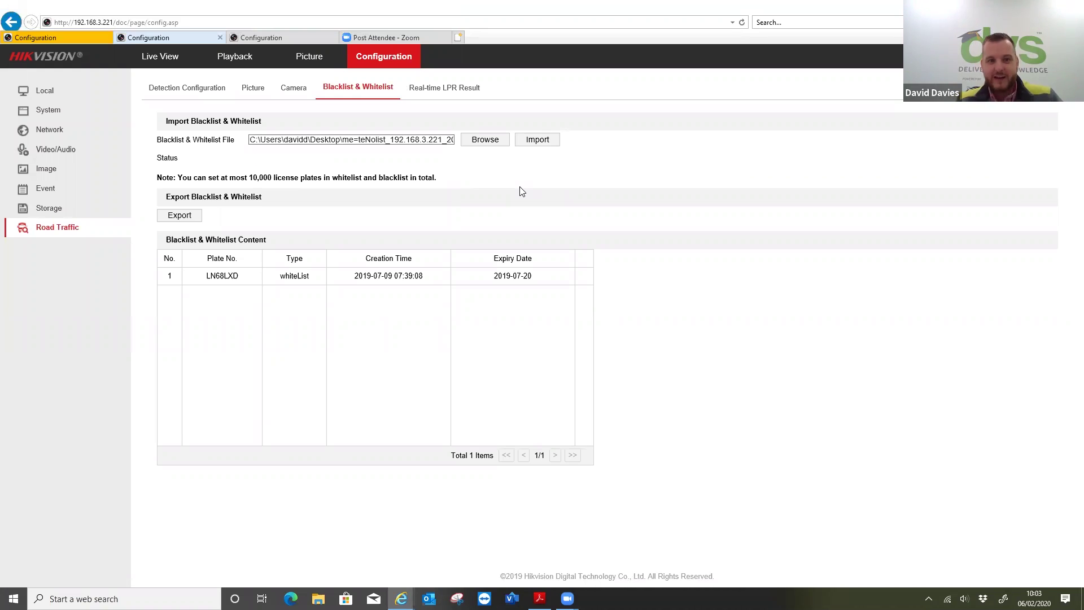
{"action": "left_click", "coordinate": [190, 216]}
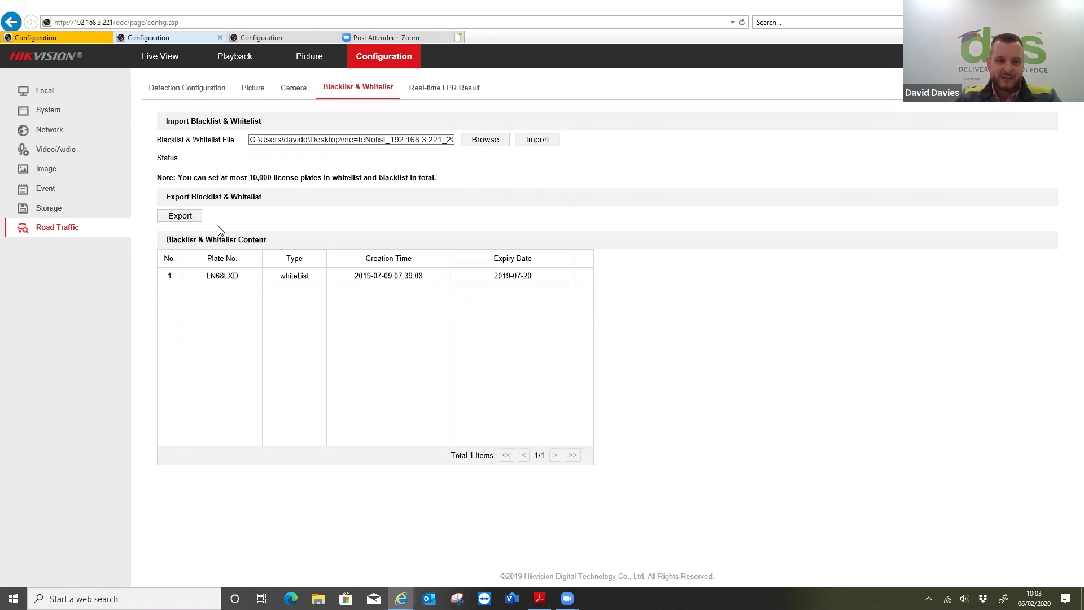
- Save the exported blacklist/whitelist file to the Desktop and show the desktop
{"action": "left_click", "coordinate": [743, 575]}
{"action": "left_click", "coordinate": [762, 560]}
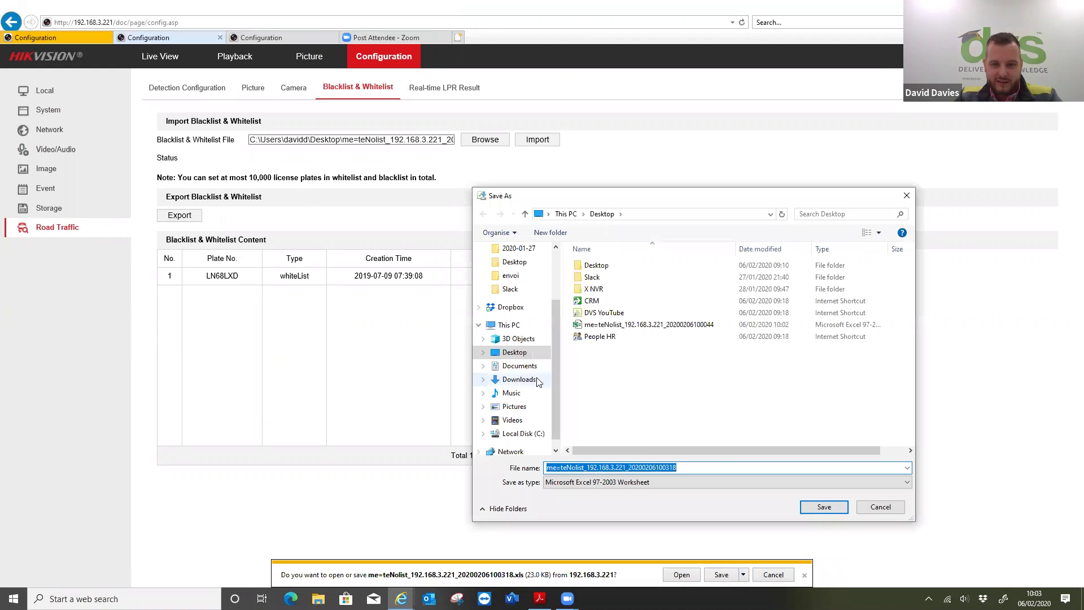
{"action": "left_click", "coordinate": [806, 510]}
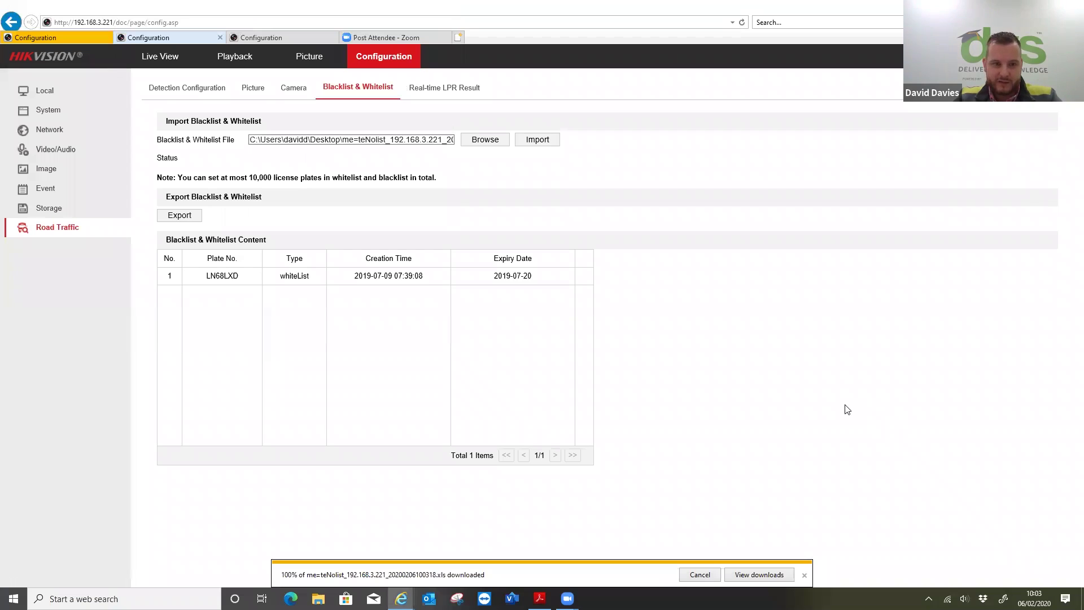
{"action": "key", "text": "super+d"}
{"action": "left_click_drag", "start_coordinate": [221, 97], "coordinate": [163, 236]}
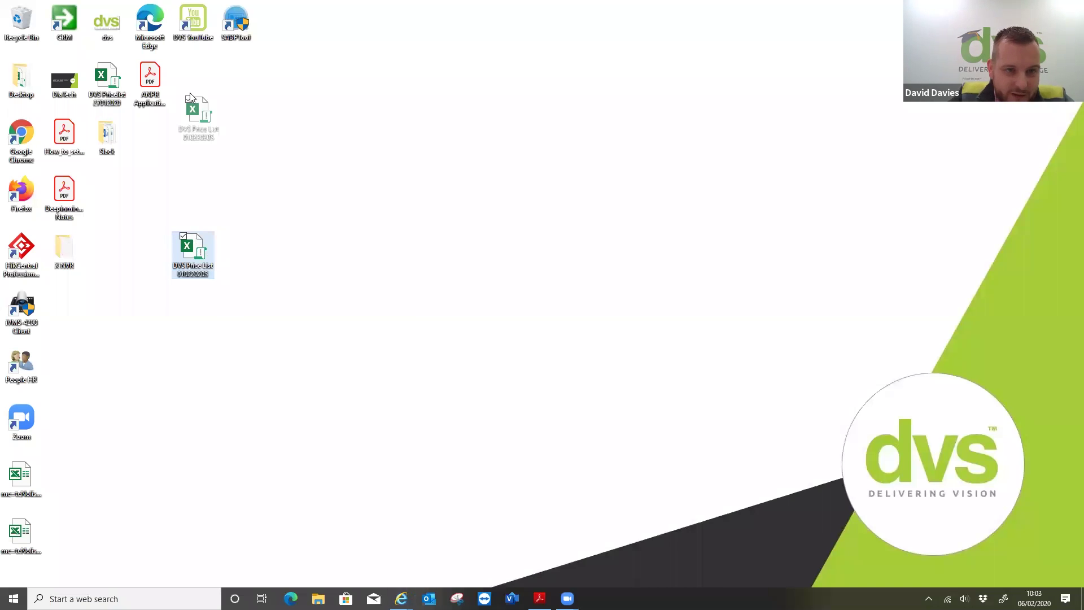
- Open the downloaded whitelist .xls in Excel and enable editing
{"action": "left_click", "coordinate": [29, 526]}
{"action": "double_click", "coordinate": [29, 527]}
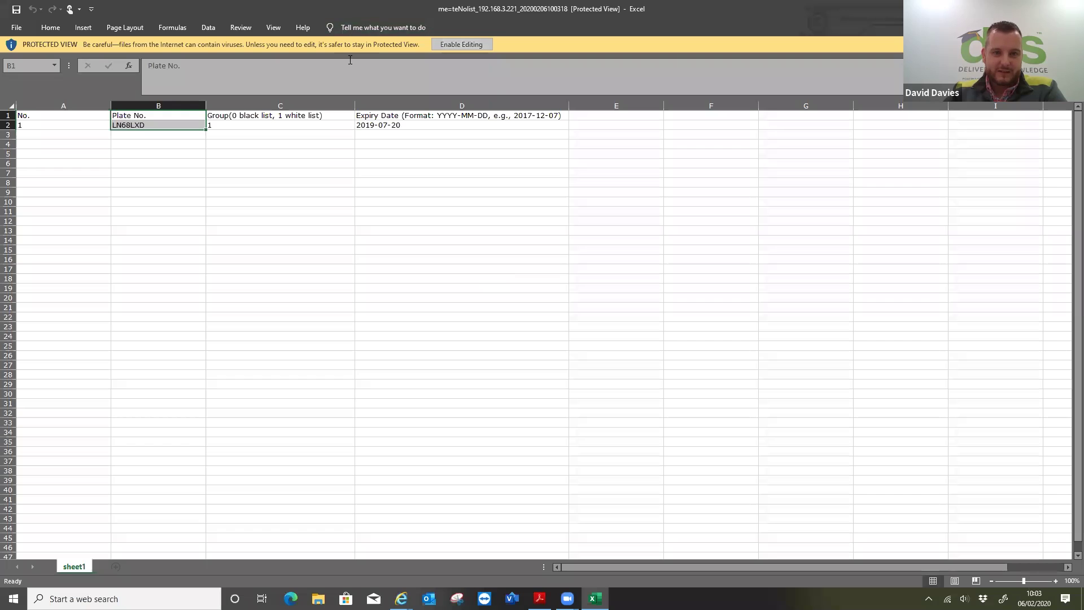
{"action": "left_click", "coordinate": [461, 44]}
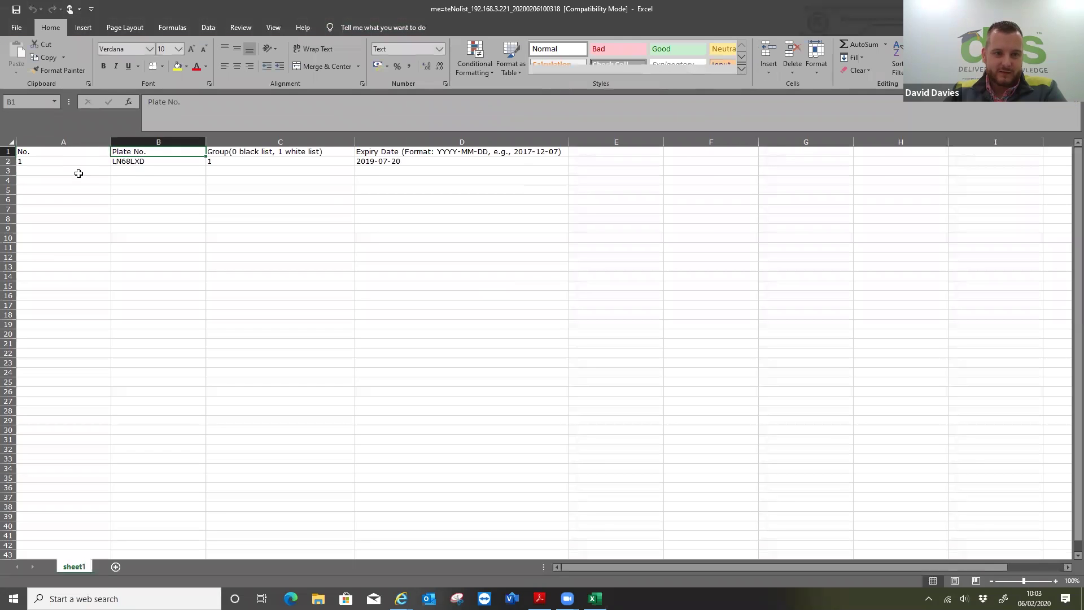
{"action": "left_click", "coordinate": [79, 171]}
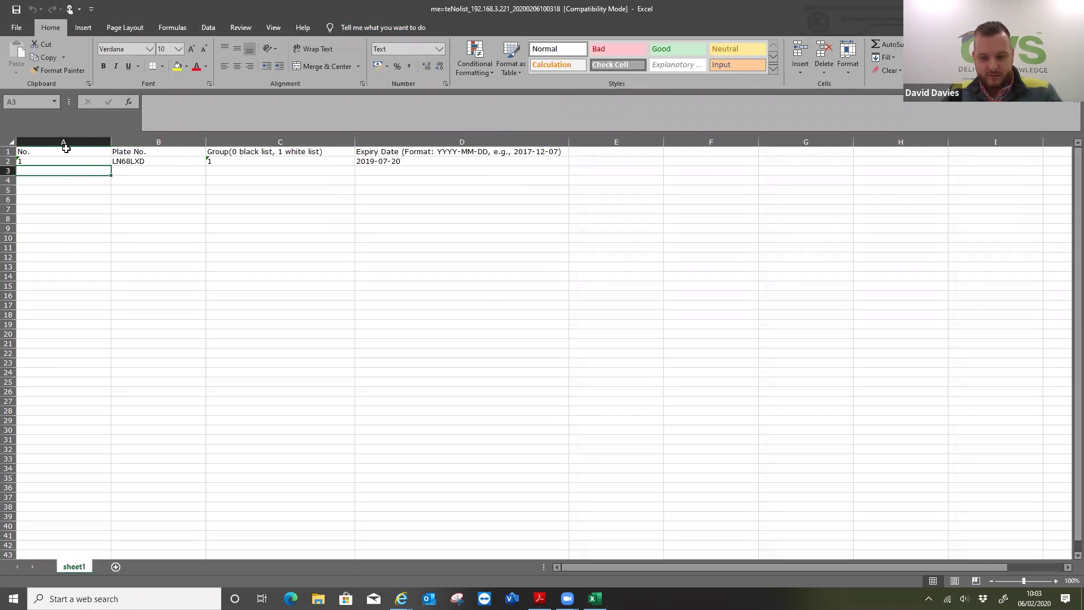
{"action": "type", "text": "2"}
{"action": "key", "text": "Tab"}
{"action": "type", "text": "ABC123"}
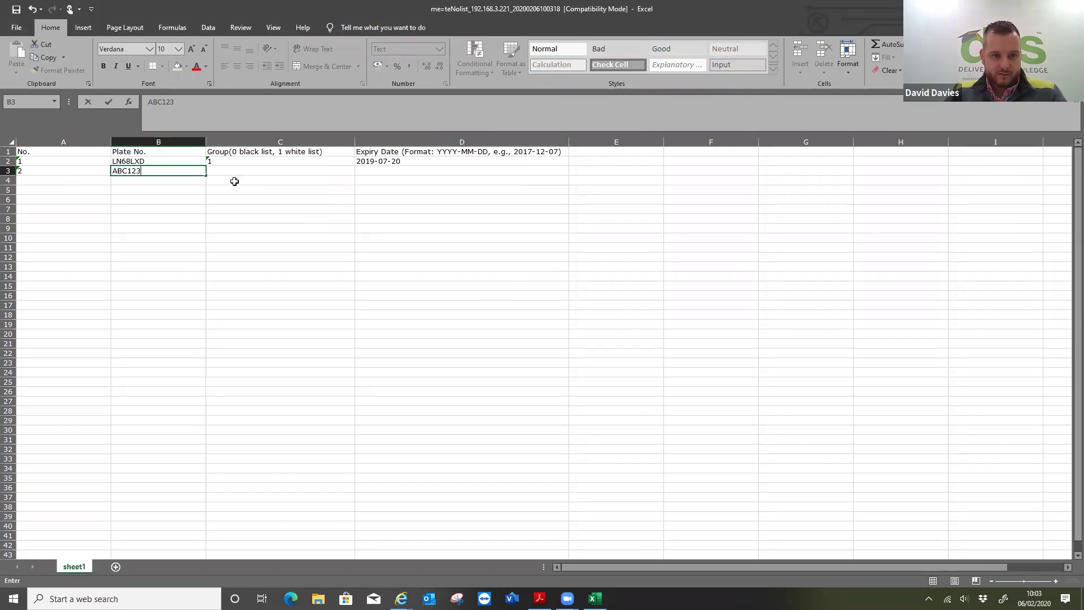
{"action": "left_click", "coordinate": [232, 168]}
{"action": "type", "text": "0"}
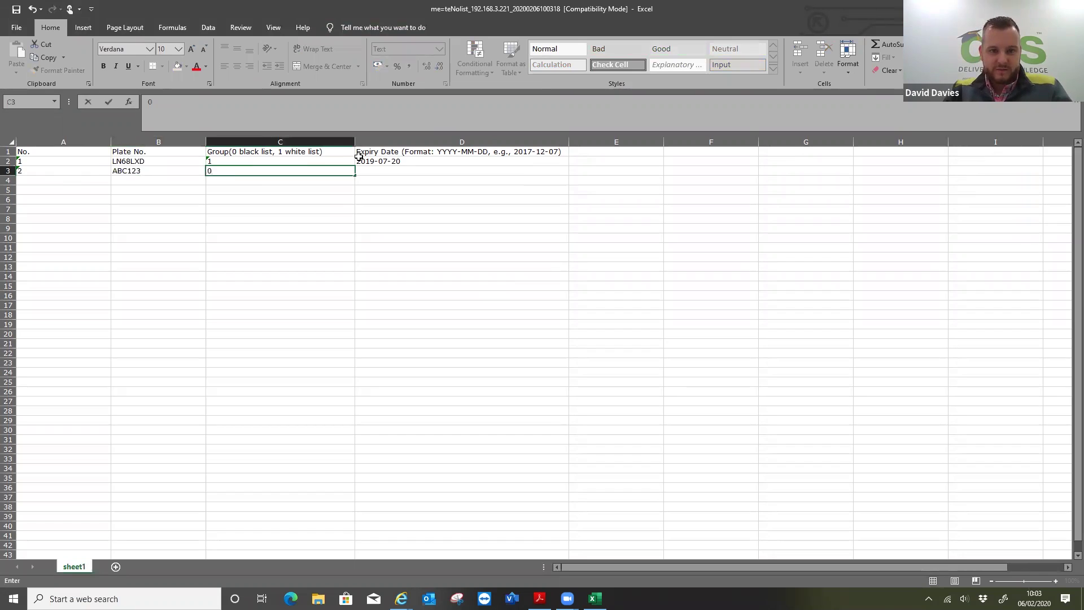
{"action": "left_click", "coordinate": [372, 162]}
{"action": "key", "text": "BackSpace"}
{"action": "key", "text": "Return"}
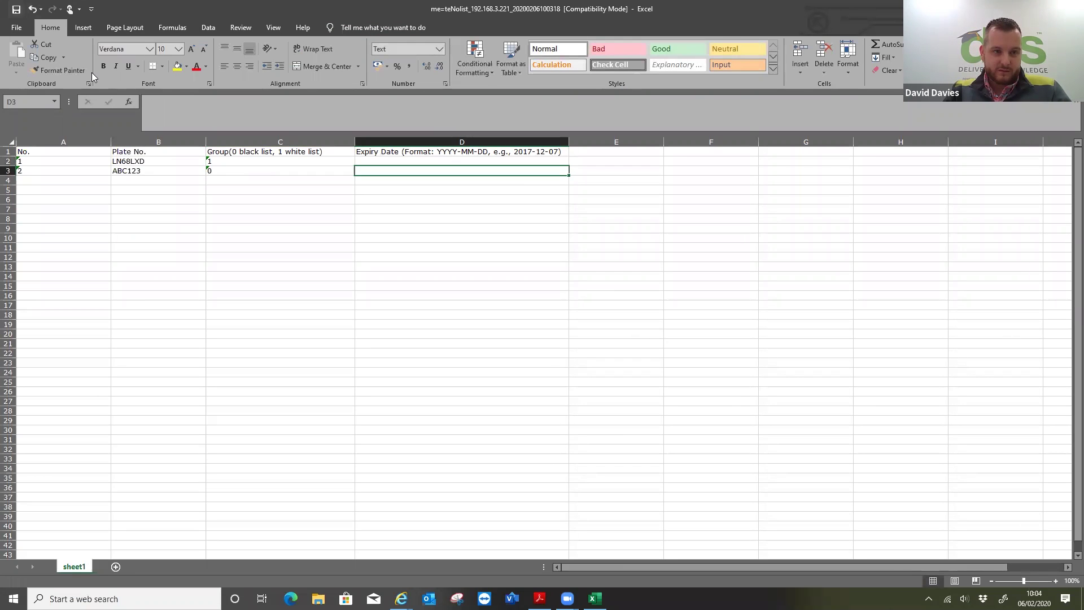
{"action": "left_click", "coordinate": [16, 27]}
- Save the workbook to the Desktop under the same name, replacing the existing .xls, then exit Excel
{"action": "left_click", "coordinate": [32, 176]}
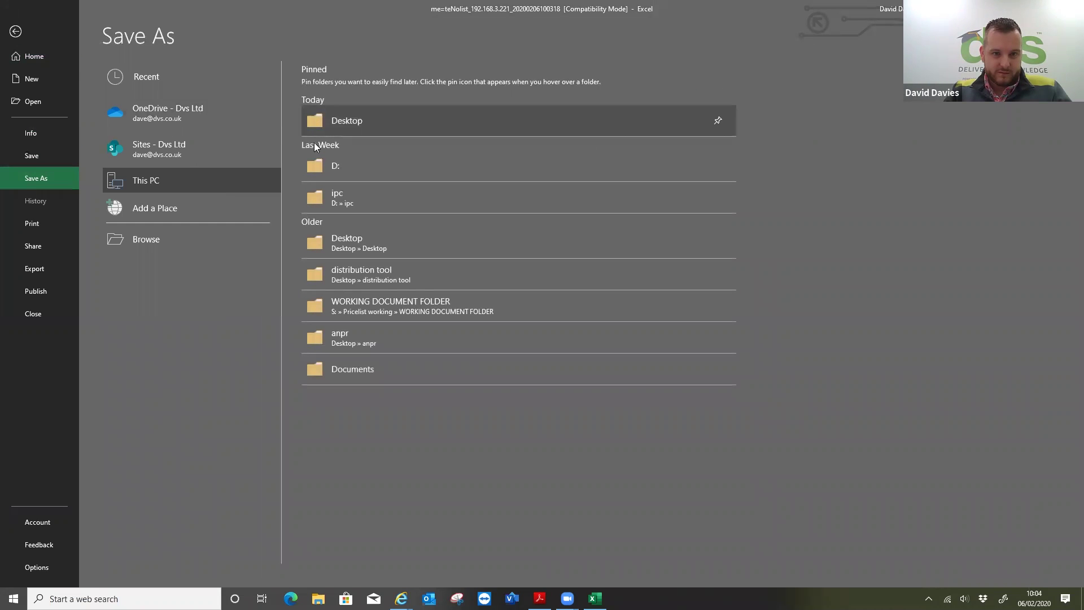
{"action": "left_click", "coordinate": [359, 123]}
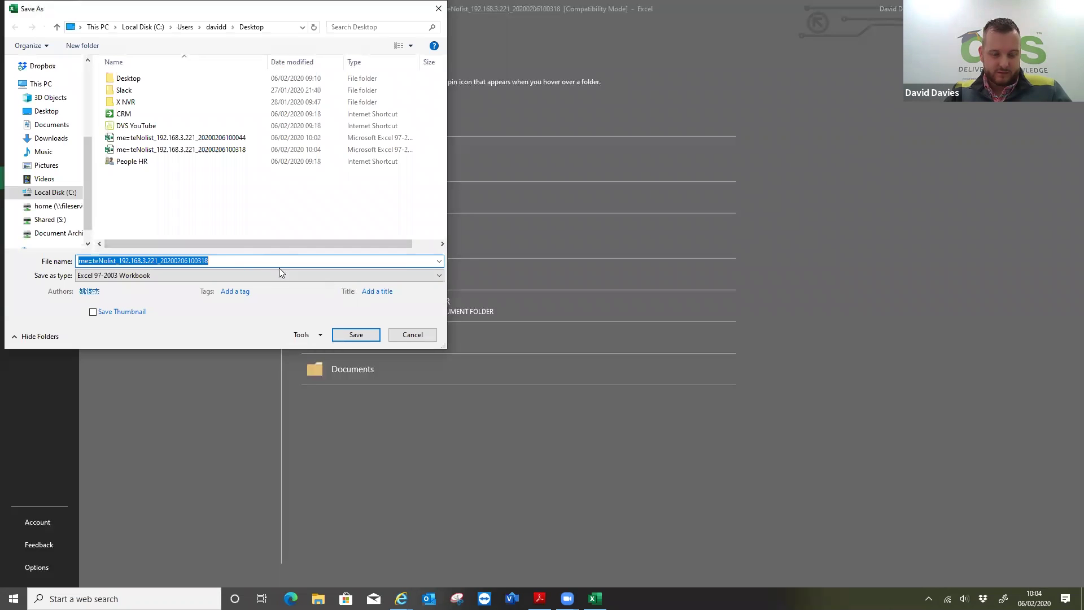
{"action": "left_click", "coordinate": [364, 337]}
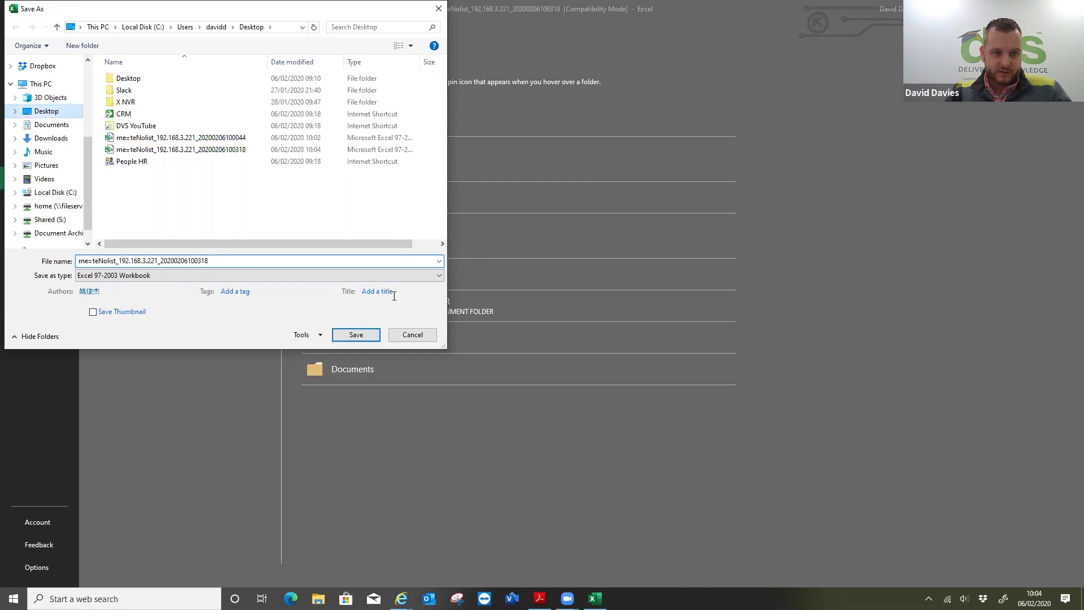
{"action": "left_click", "coordinate": [362, 337]}
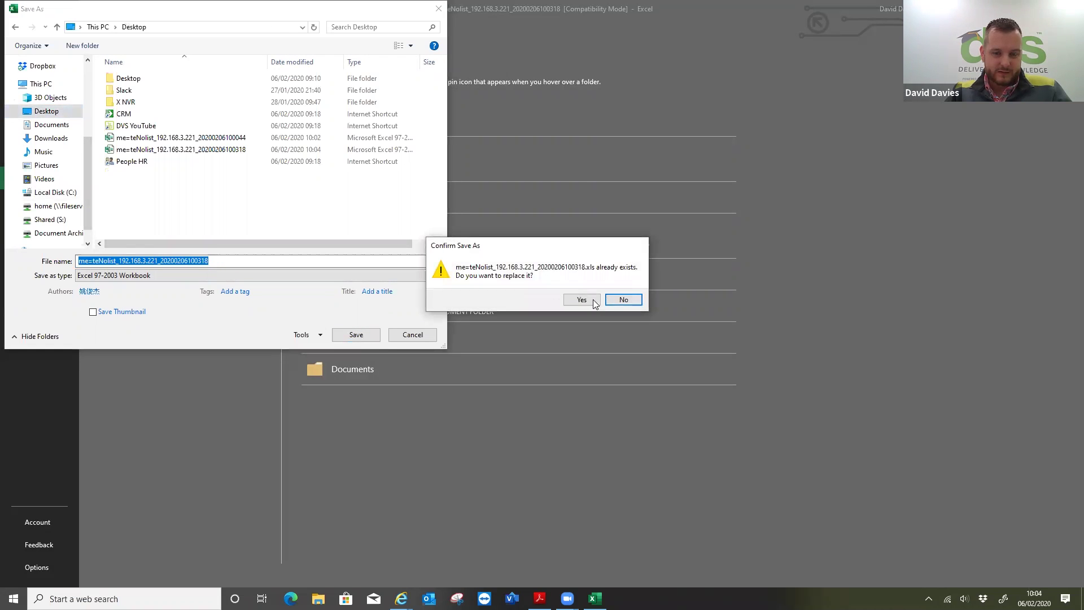
{"action": "left_click", "coordinate": [584, 300]}
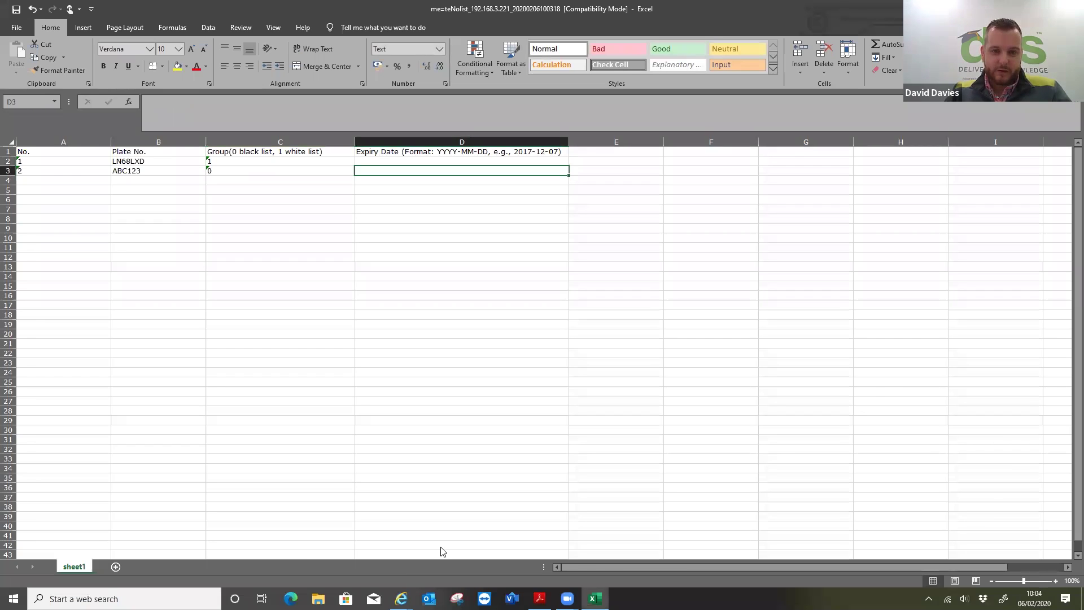
{"action": "key", "text": "alt+F4"}
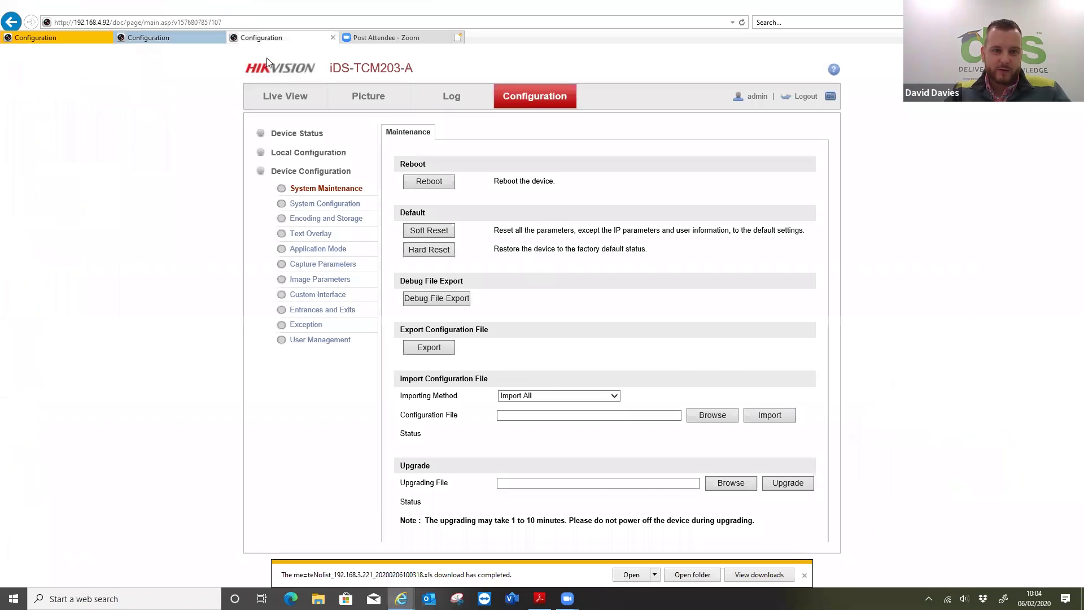
- Select the saved Desktop whitelist .xls on the camera's Blacklist & Whitelist page and import it
{"action": "left_click", "coordinate": [148, 37]}
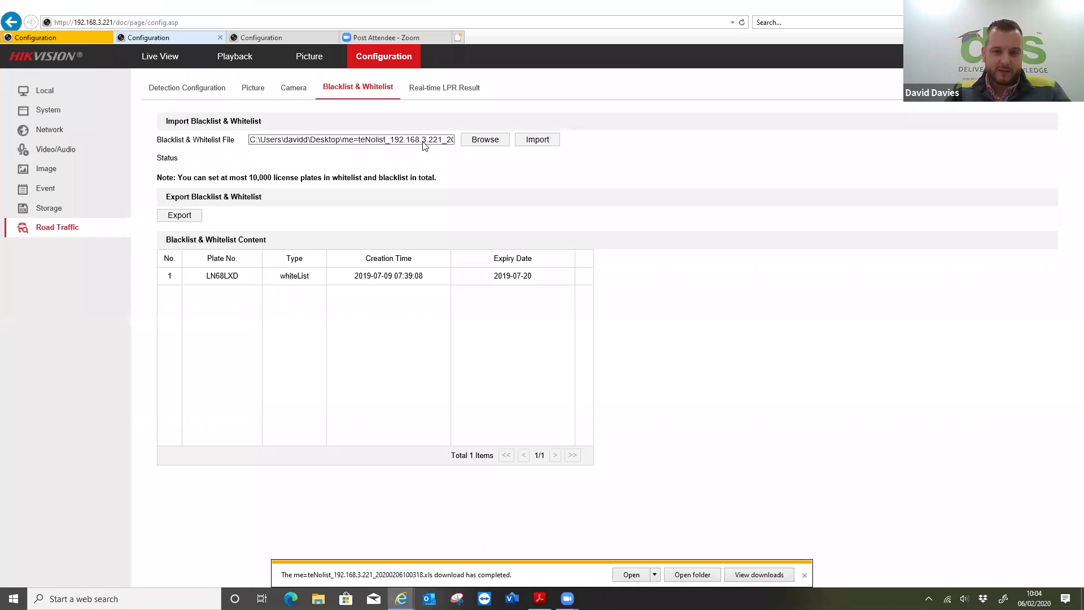
{"action": "left_click", "coordinate": [479, 147]}
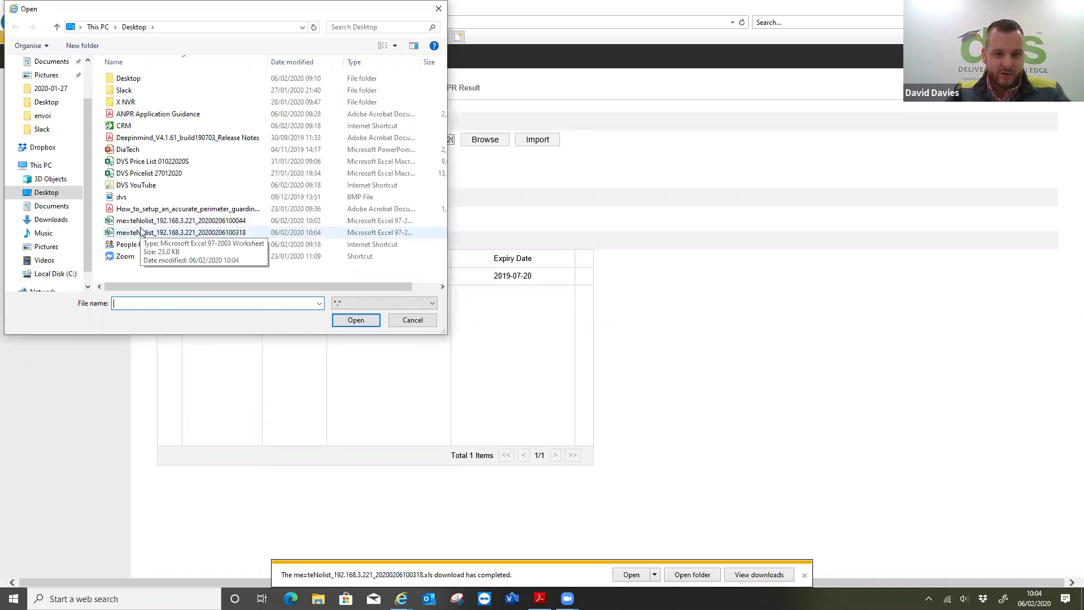
{"action": "left_click", "coordinate": [141, 232]}
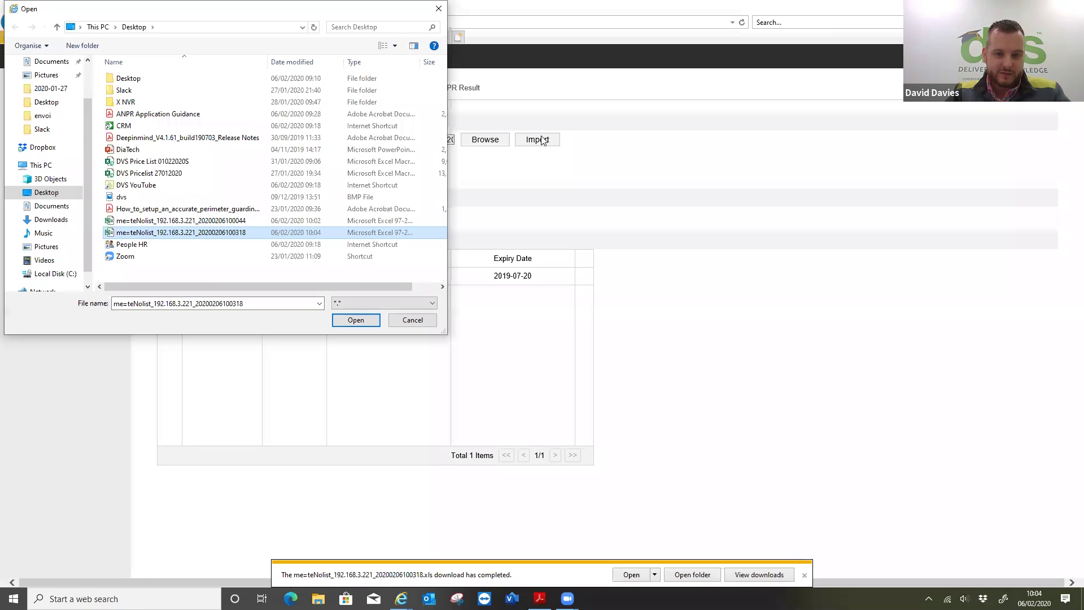
{"action": "key", "text": "Return"}
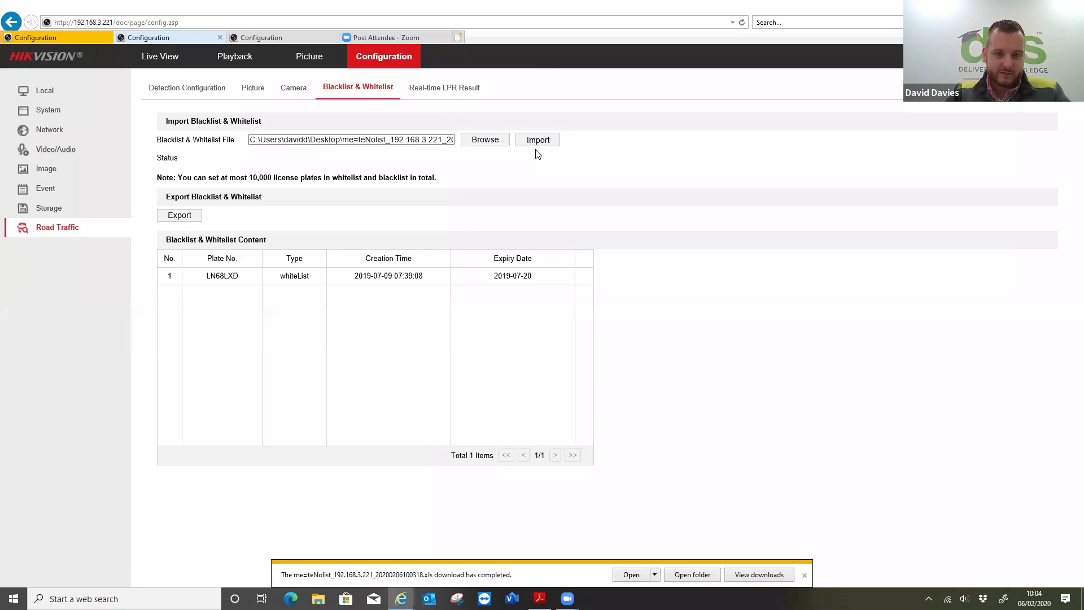
{"action": "left_click", "coordinate": [538, 142]}
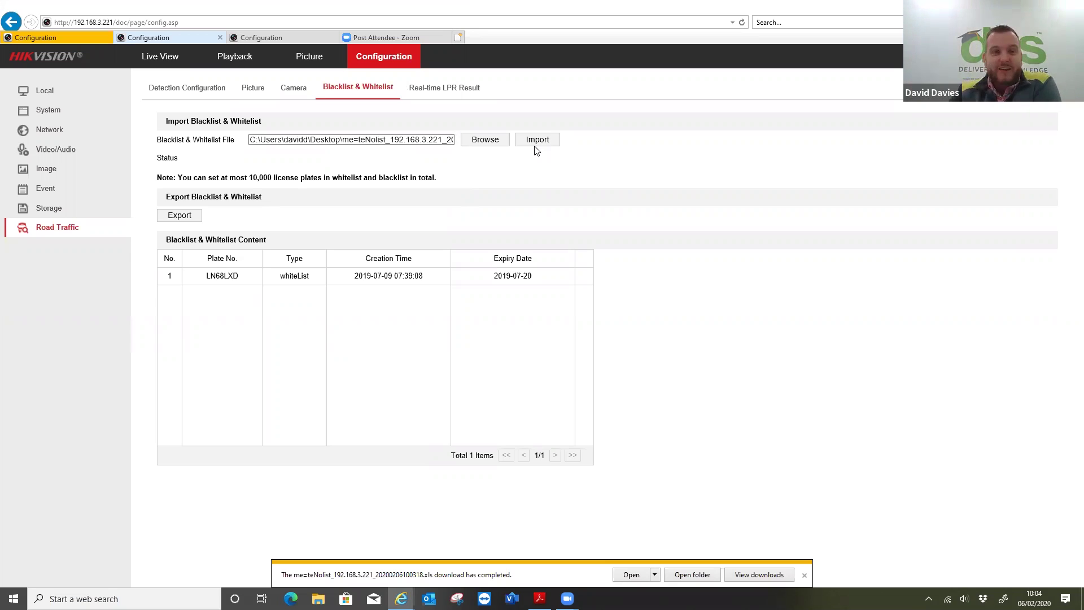
- Review the Real-time LPR Result table of 20 captured plates, all matched as Other List
{"action": "left_click", "coordinate": [450, 96]}
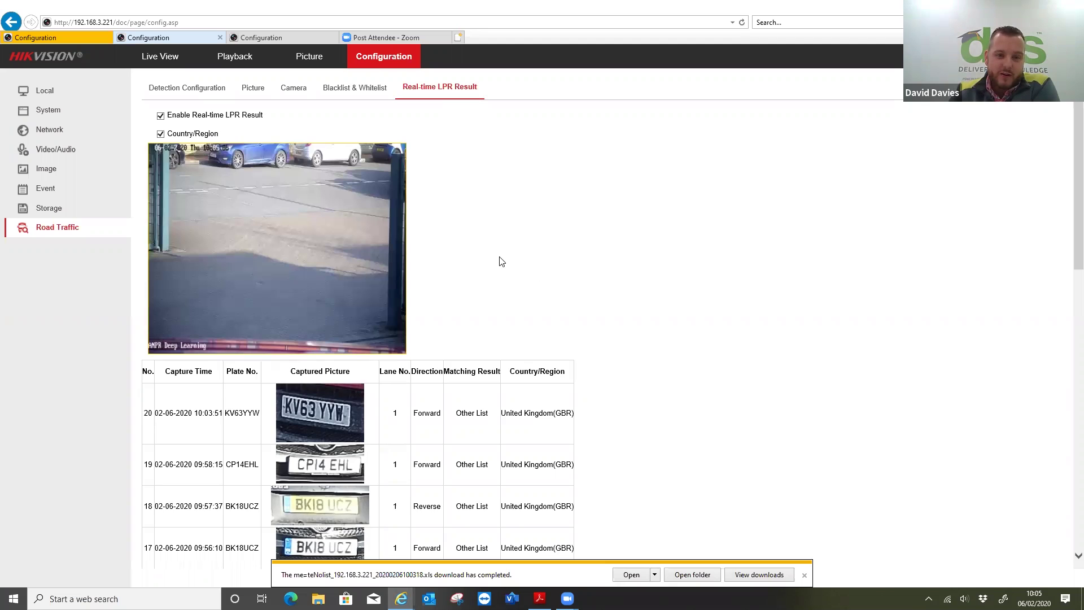
{"action": "scroll", "coordinate": [502, 261], "scroll_direction": "down", "scroll_amount": 5}
{"action": "scroll", "coordinate": [501, 261], "scroll_direction": "down", "scroll_amount": 8}
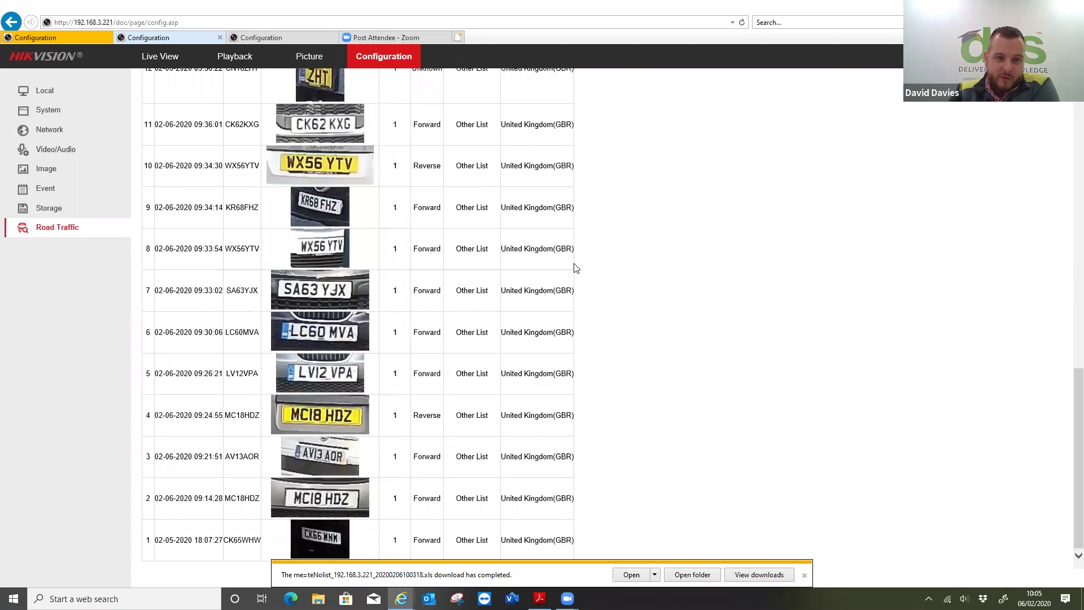
{"action": "scroll", "coordinate": [575, 268], "scroll_direction": "up", "scroll_amount": 11}
{"action": "scroll", "coordinate": [565, 326], "scroll_direction": "down", "scroll_amount": 11}
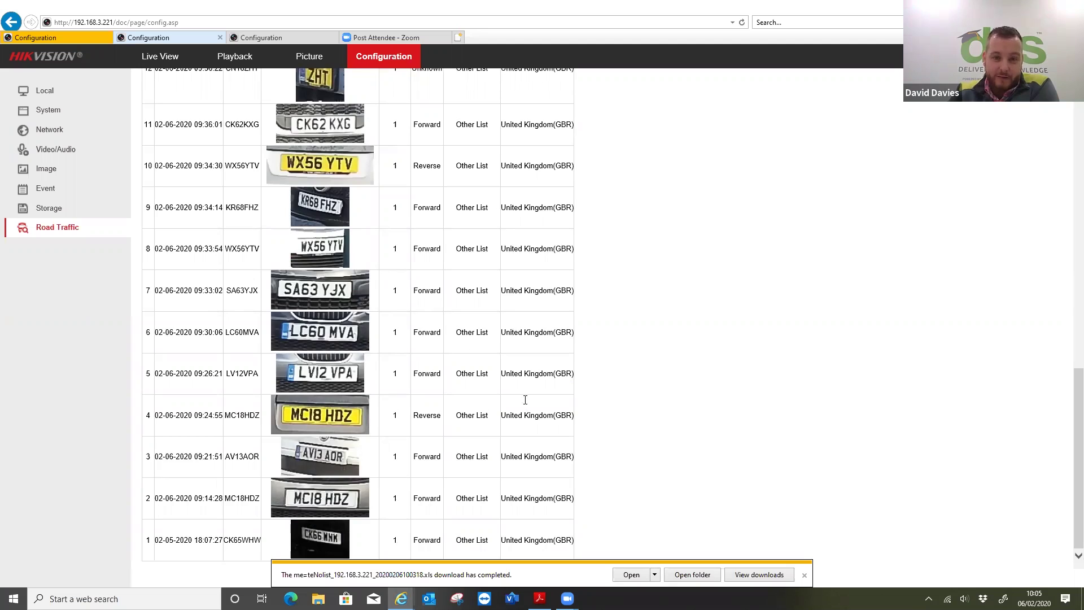
{"action": "scroll", "coordinate": [514, 331], "scroll_direction": "up", "scroll_amount": 5}
{"action": "scroll", "coordinate": [514, 332], "scroll_direction": "up", "scroll_amount": 5}
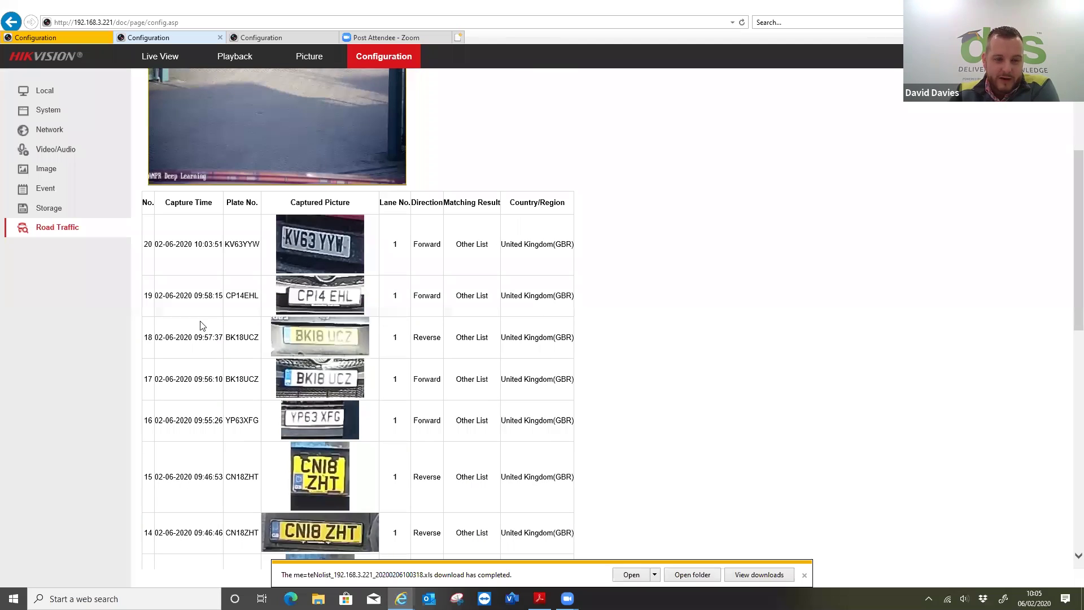
{"action": "scroll", "coordinate": [203, 339], "scroll_direction": "up", "scroll_amount": 3}
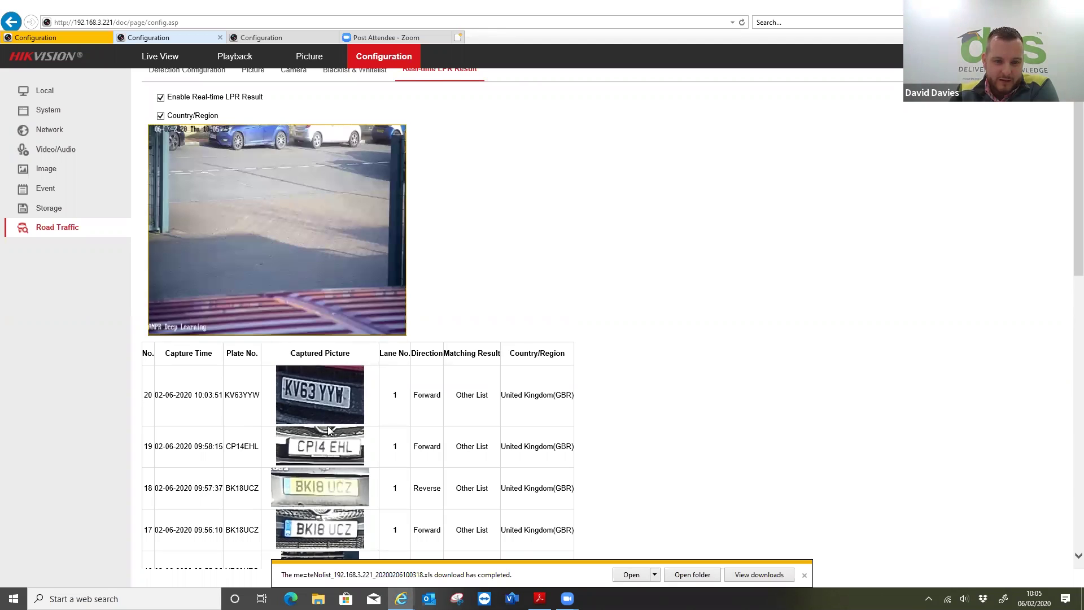
{"action": "scroll", "coordinate": [327, 426], "scroll_direction": "down", "scroll_amount": 6}
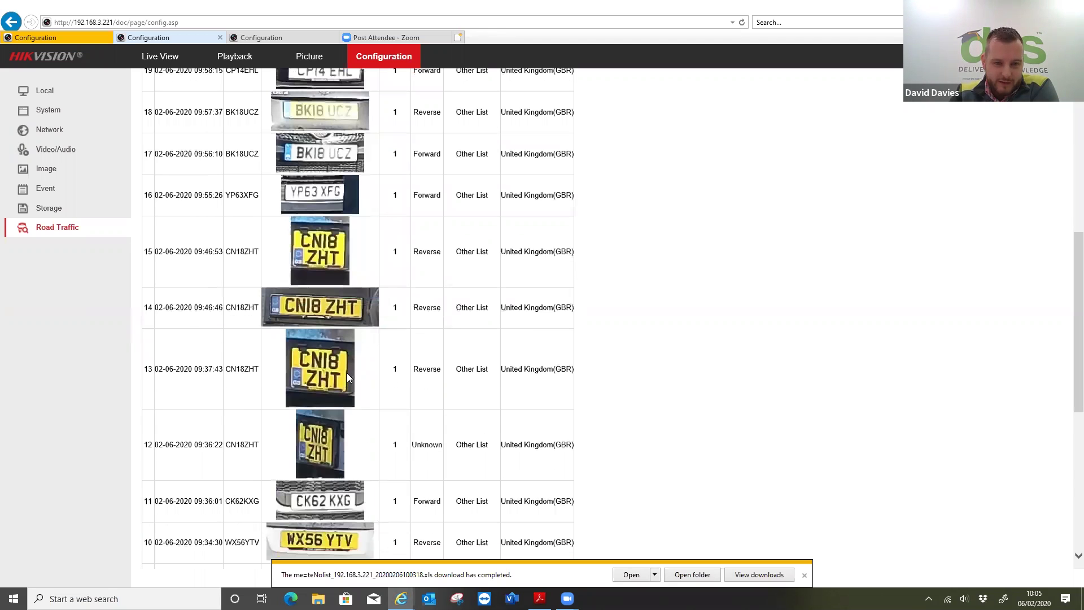
{"action": "scroll", "coordinate": [347, 373], "scroll_direction": "down", "scroll_amount": 2}
{"action": "scroll", "coordinate": [360, 346], "scroll_direction": "down", "scroll_amount": 4}
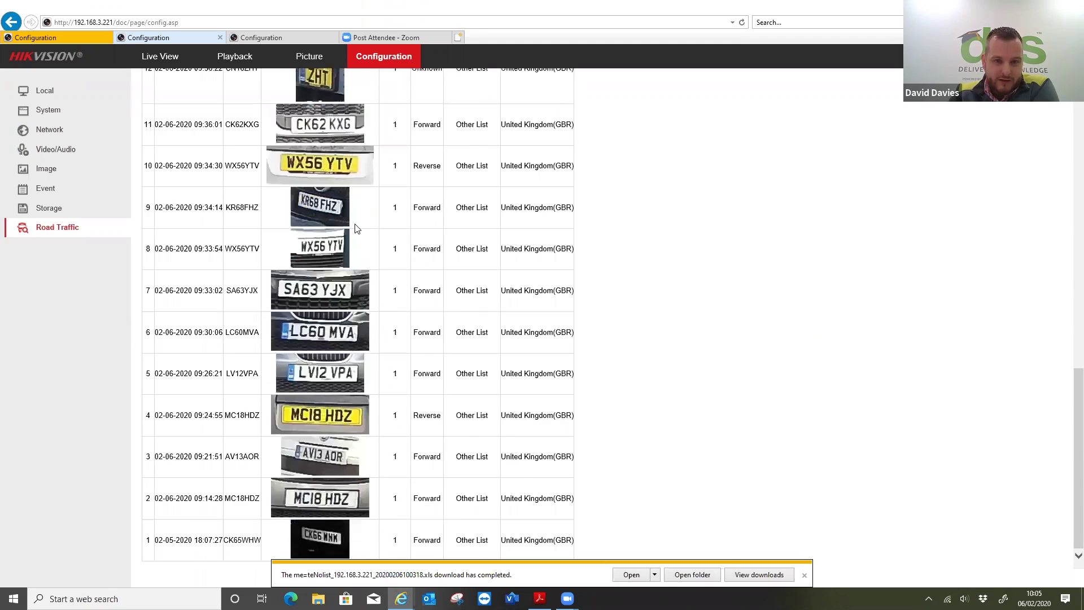
{"action": "scroll", "coordinate": [342, 220], "scroll_direction": "up", "scroll_amount": 2}
{"action": "scroll", "coordinate": [332, 248], "scroll_direction": "up", "scroll_amount": 1}
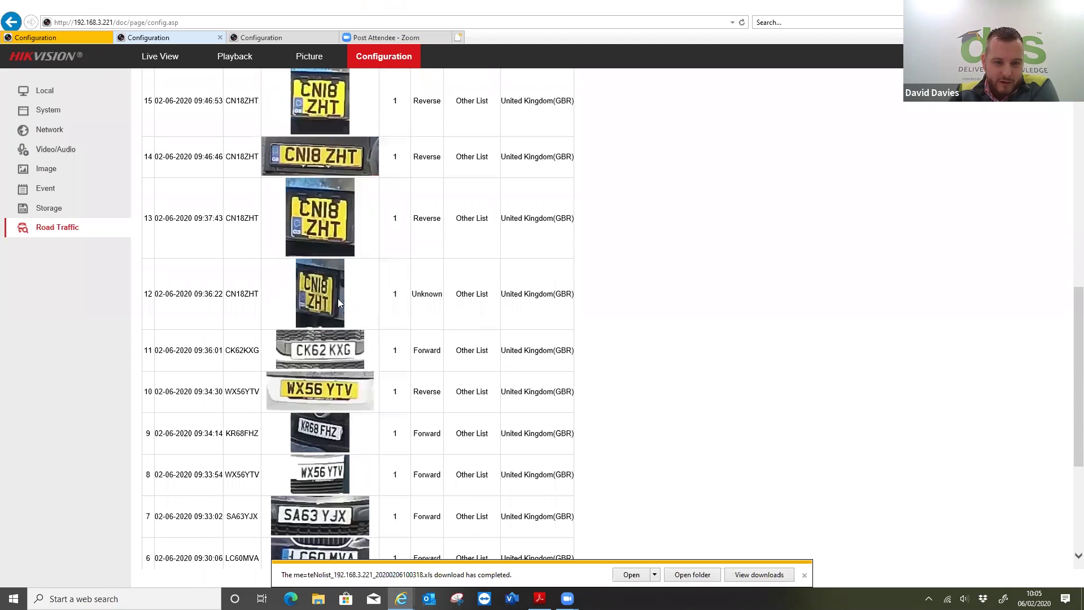
{"action": "scroll", "coordinate": [338, 298], "scroll_direction": "down", "scroll_amount": 3}
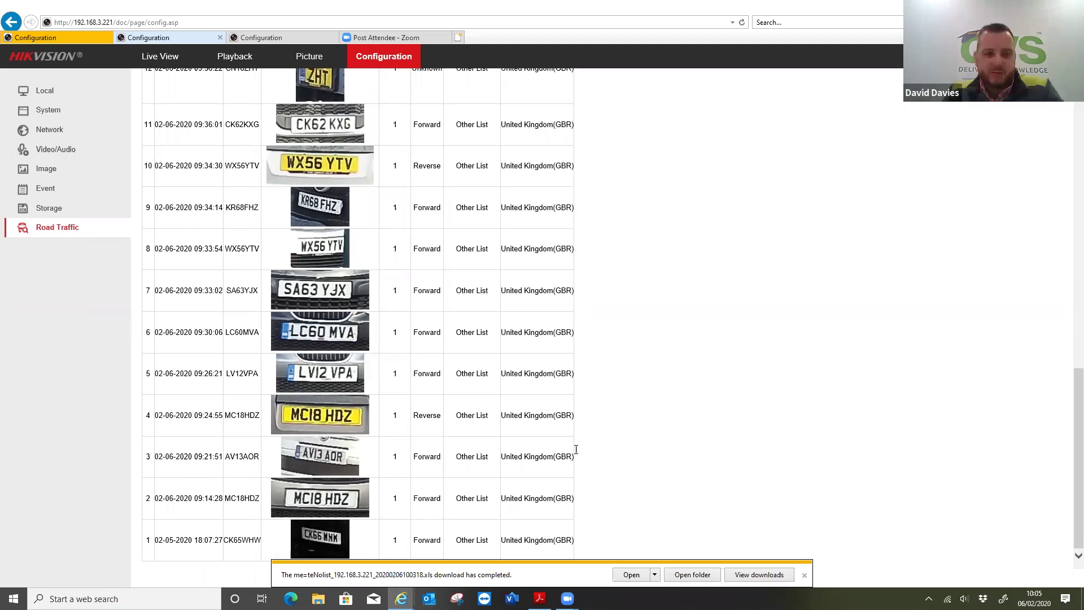
{"action": "scroll", "coordinate": [576, 449], "scroll_direction": "up", "scroll_amount": 10}
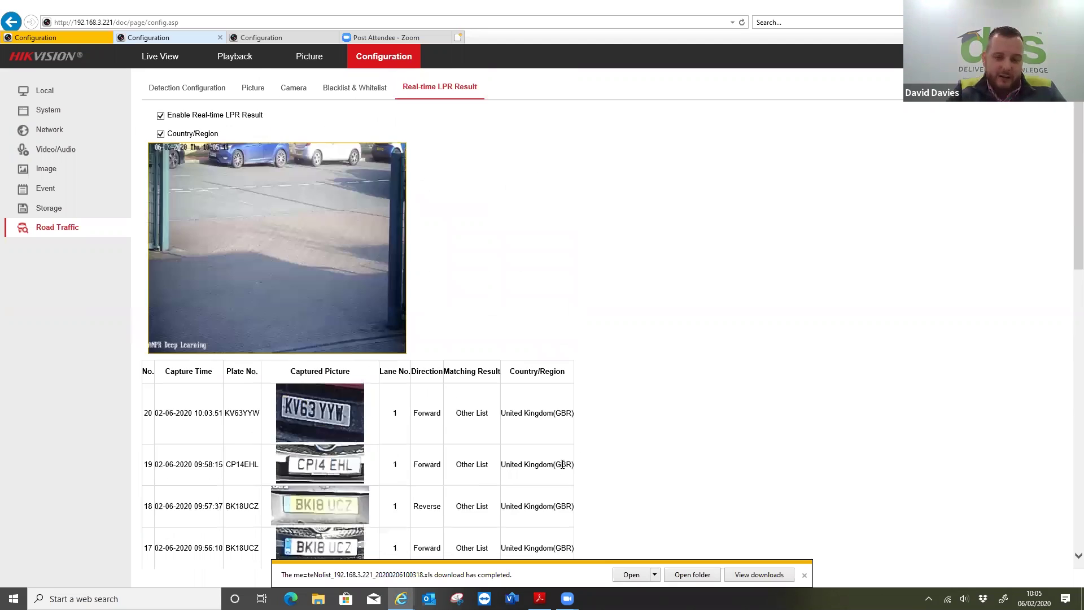
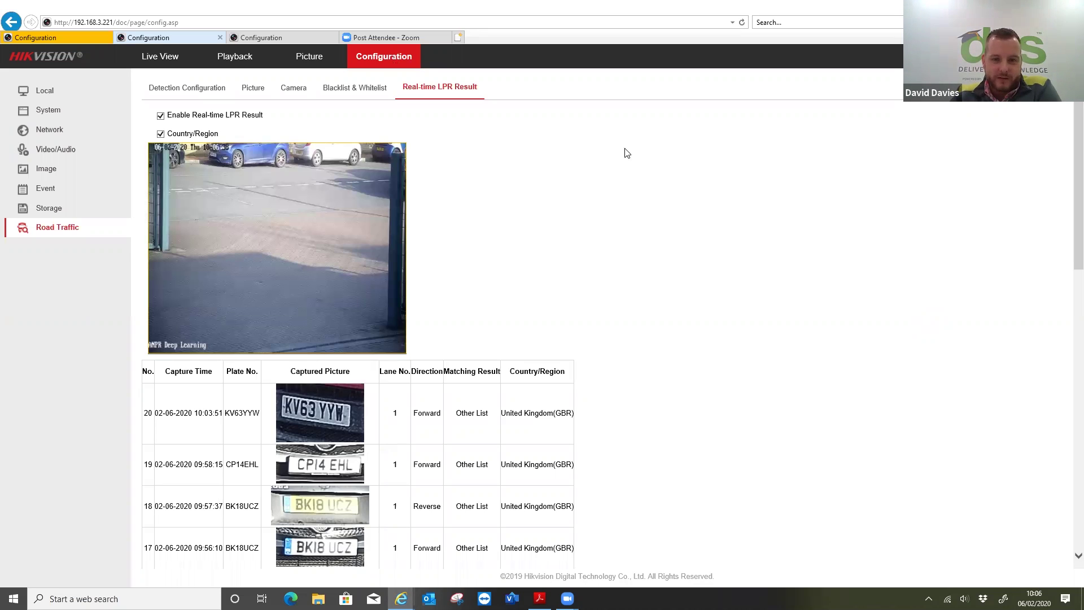
- Switch back to the NVR's browser tab
{"action": "key", "text": "ctrl+shift+Tab"}
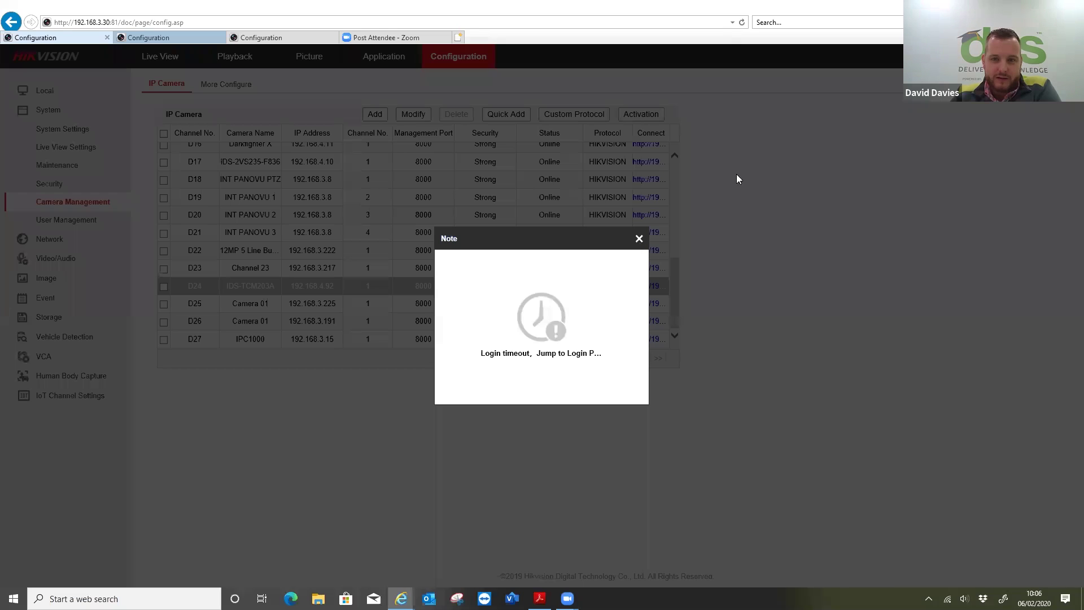
- Log back in to the NVR with the admin username and the account password
{"action": "type", "text": "admin"}
{"action": "key", "text": "Tab"}
{"action": "type", "text": "*"}
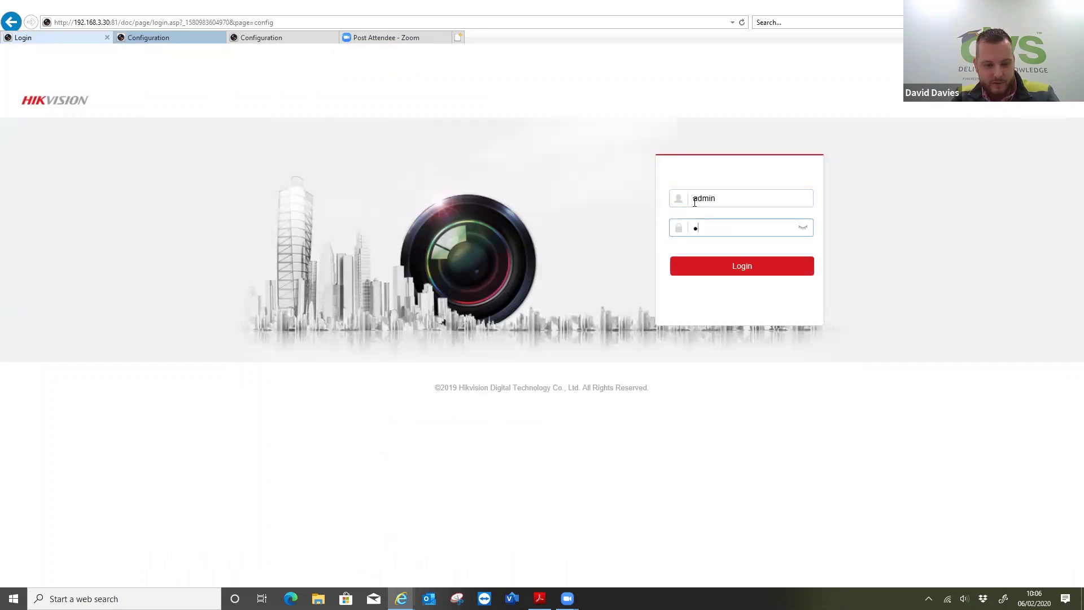
{"action": "type", "text": "************"}
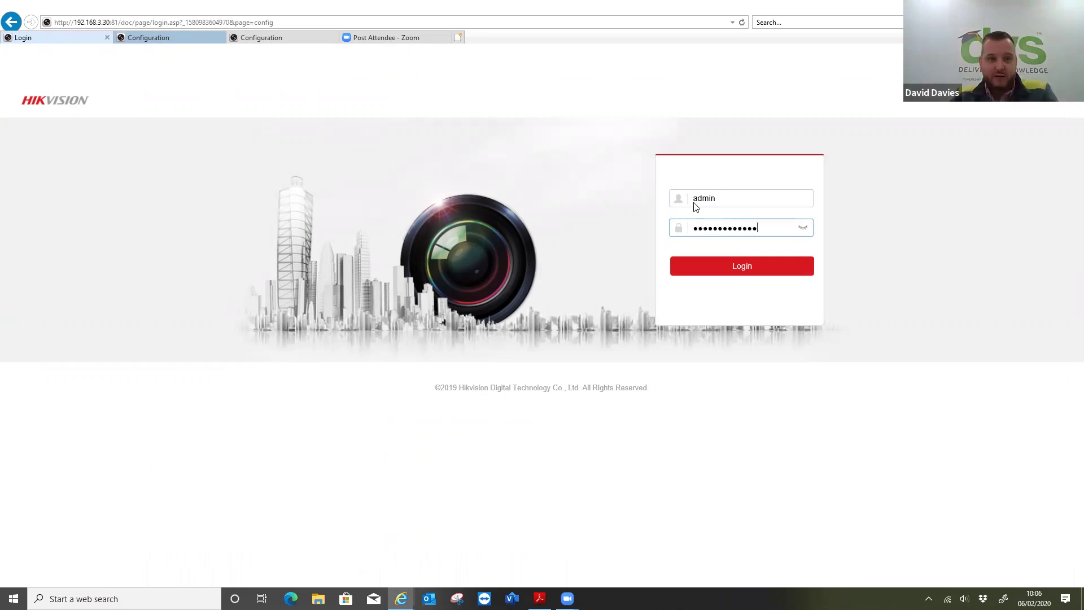
{"action": "key", "text": "Return"}
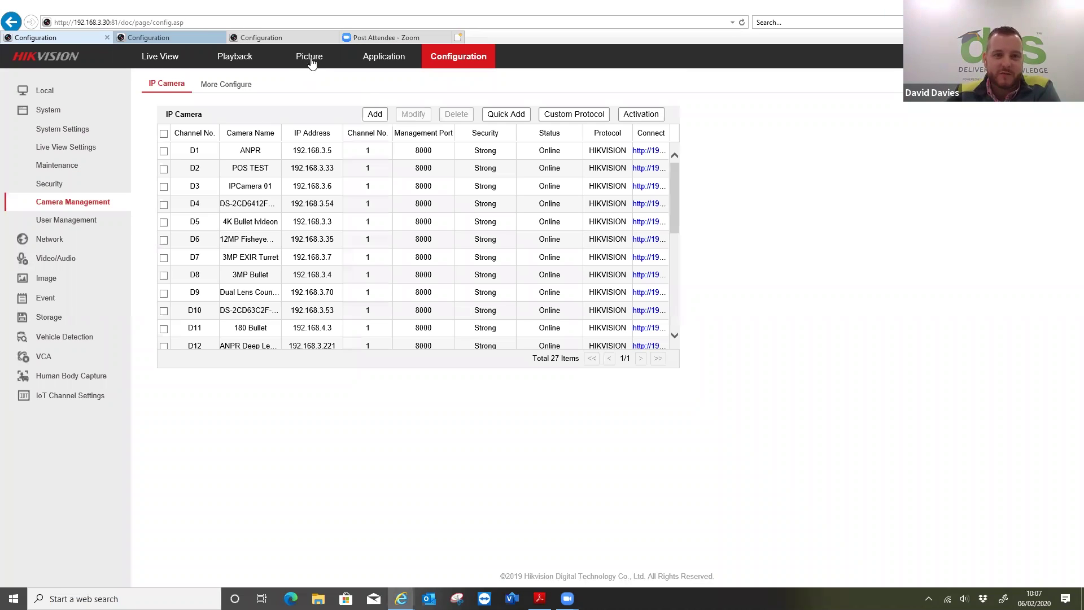
- On the Picture search page, choose camera [D12] ANPR Deep Learning and file type Vehicle Detection
{"action": "left_click", "coordinate": [310, 58]}
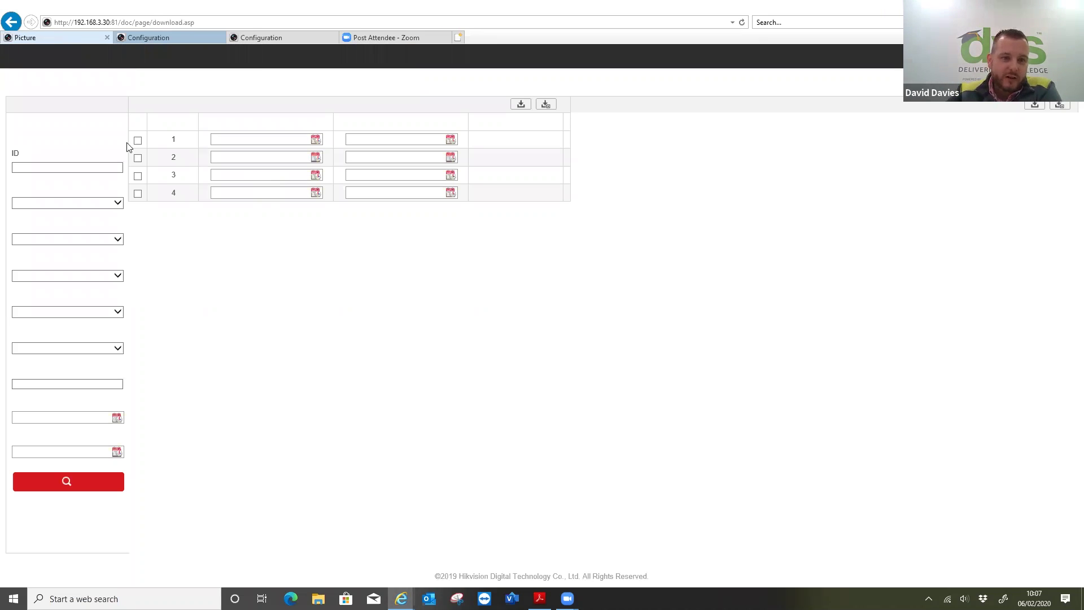
{"action": "key", "text": "alt+Down"}
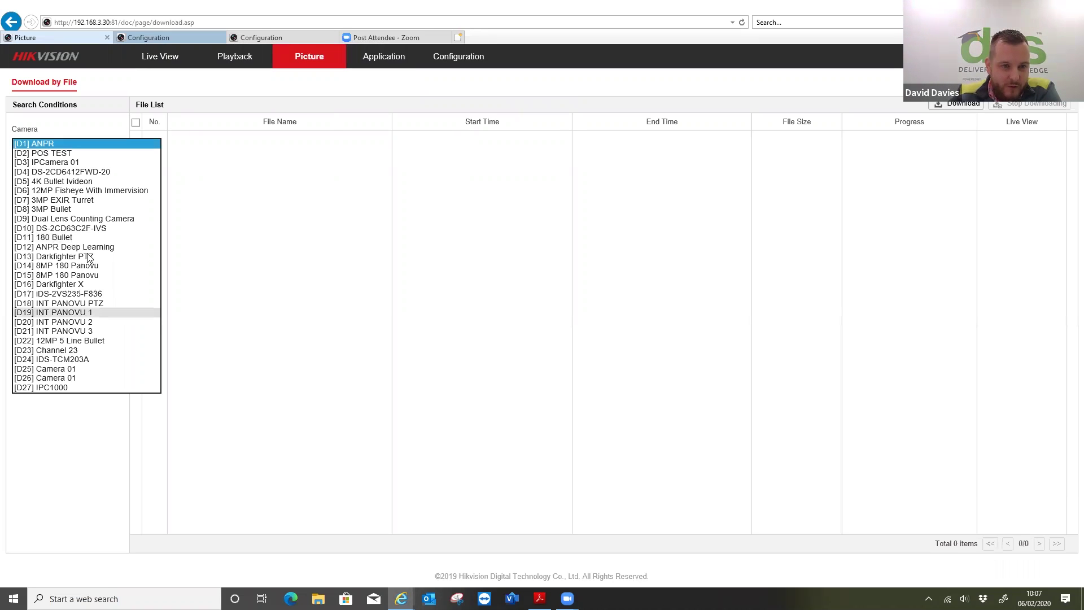
{"action": "left_click", "coordinate": [88, 249]}
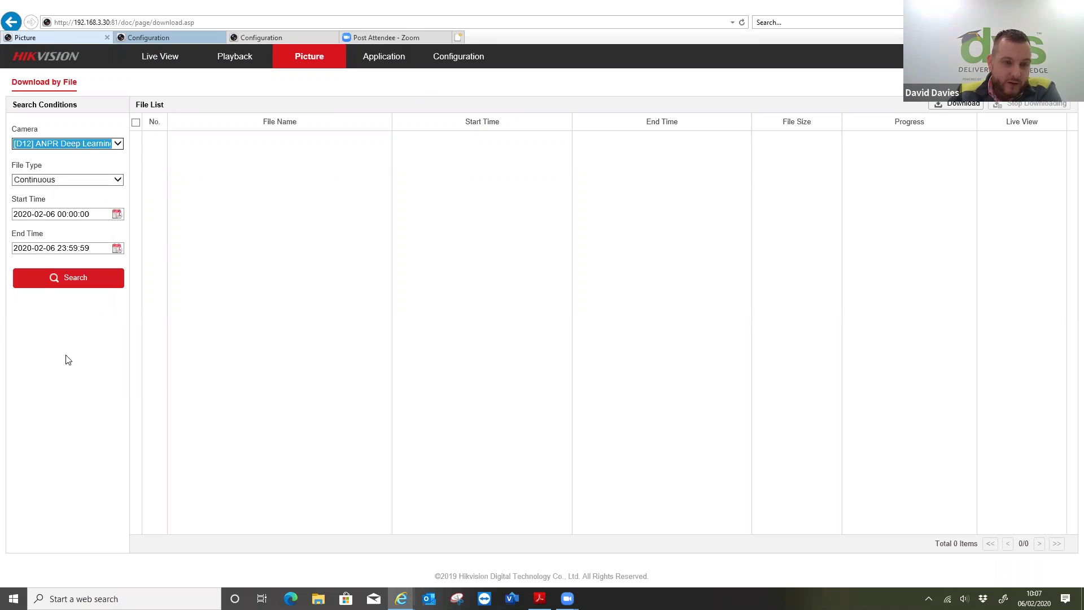
{"action": "left_click", "coordinate": [50, 181]}
{"action": "left_click", "coordinate": [70, 367]}
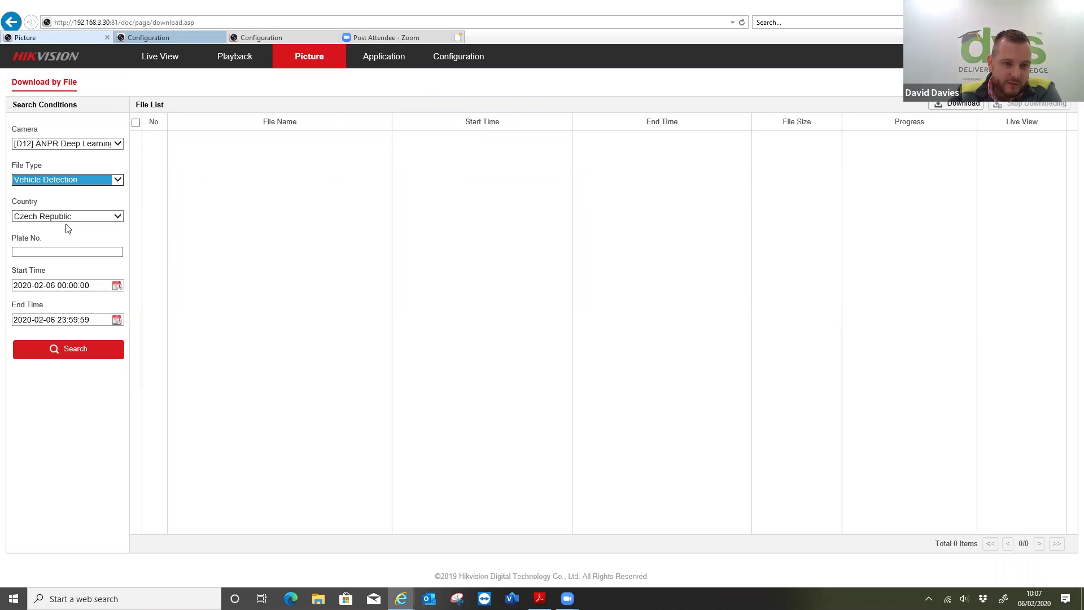
- Set country to All and start time to 2 February 2020, then run the search
{"action": "key", "text": "Tab"}
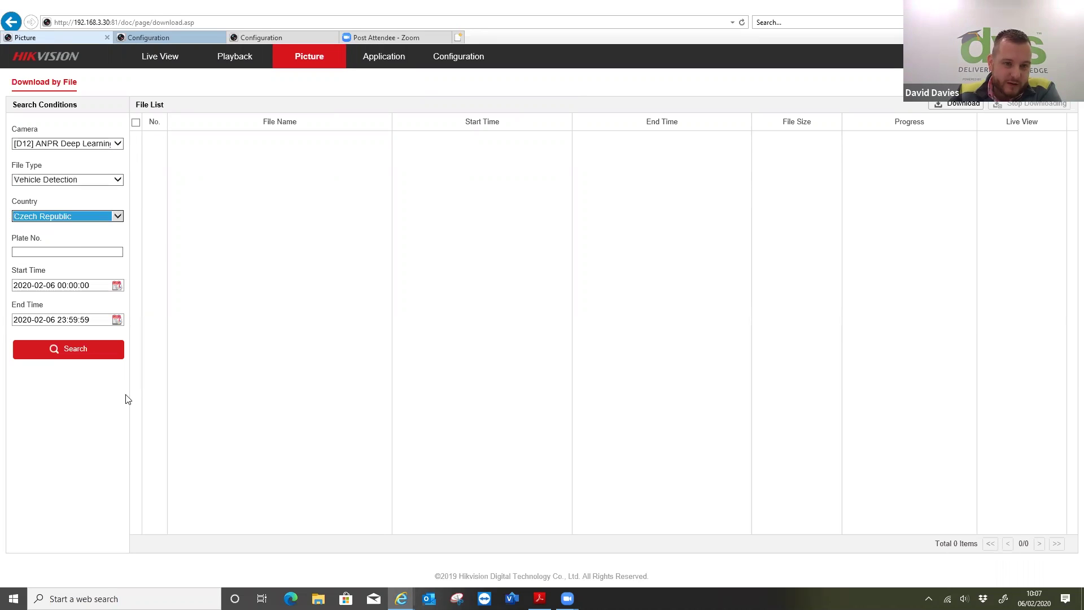
{"action": "key", "text": "alt+Down"}
{"action": "scroll", "coordinate": [40, 486], "scroll_direction": "down", "scroll_amount": 7}
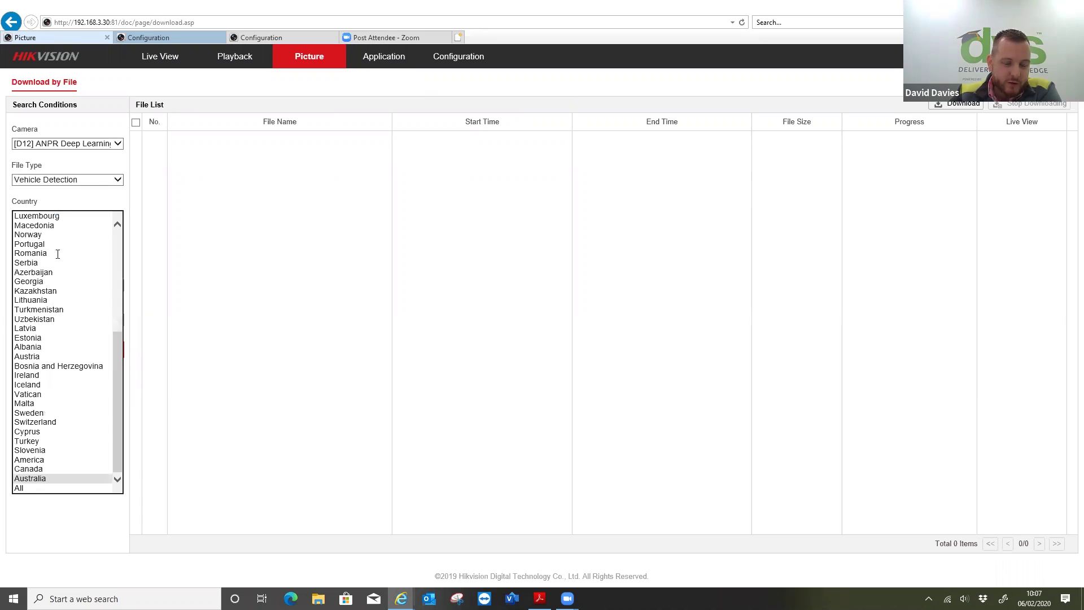
{"action": "key", "text": "Down"}
{"action": "key", "text": "Return"}
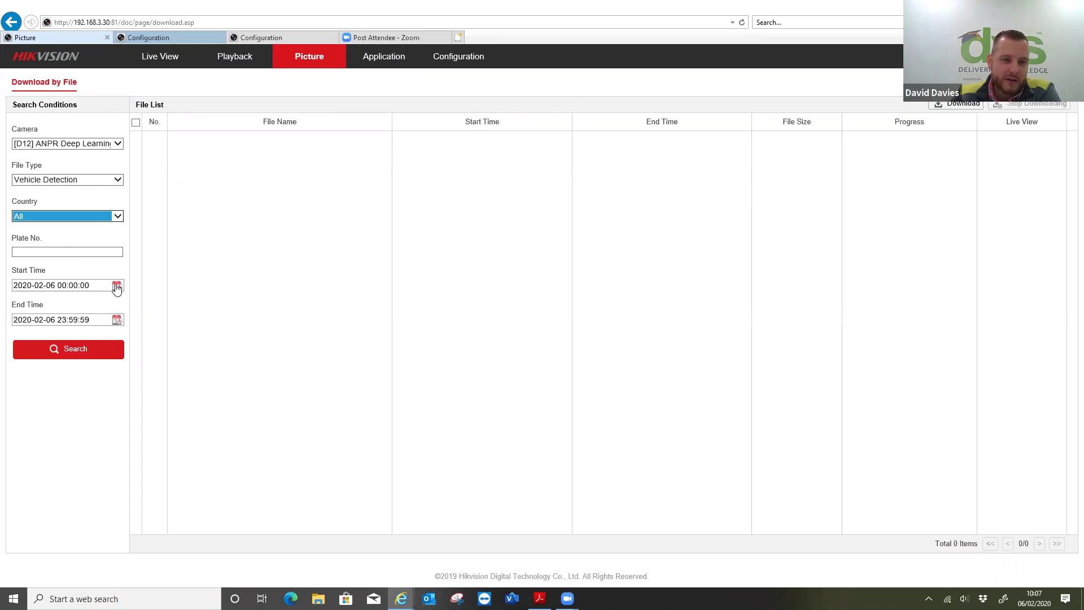
{"action": "left_click", "coordinate": [116, 285]}
{"action": "left_click", "coordinate": [20, 346]}
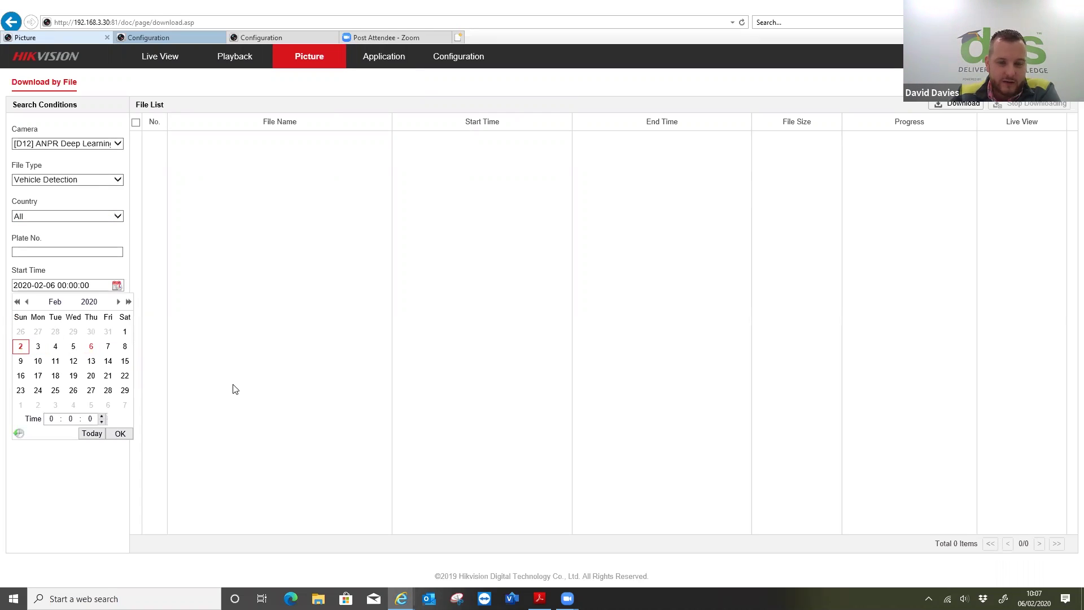
{"action": "key", "text": "Return"}
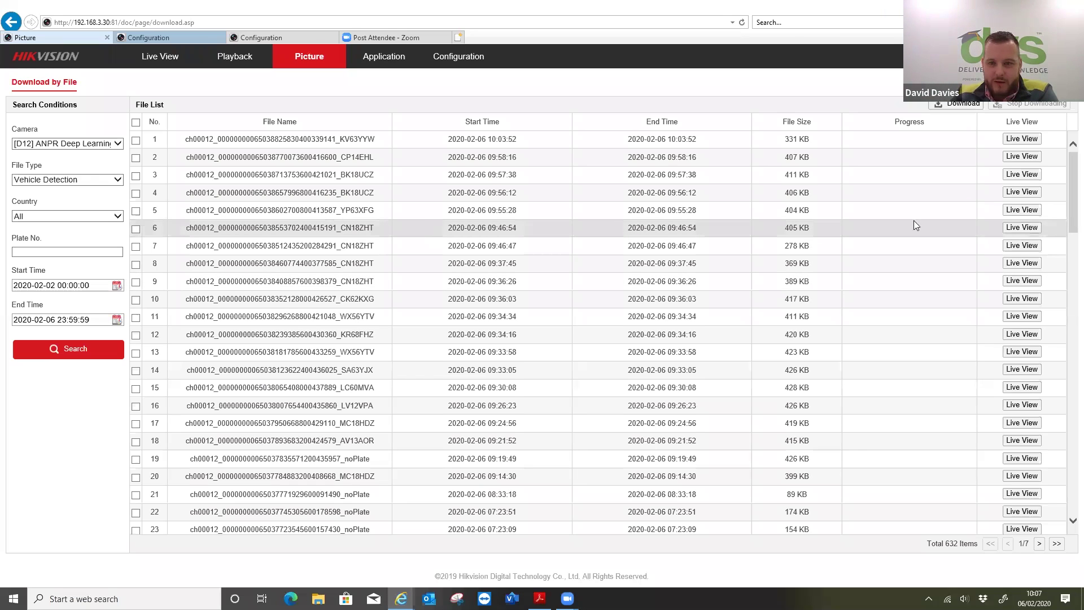
{"action": "left_click", "coordinate": [1010, 232]}
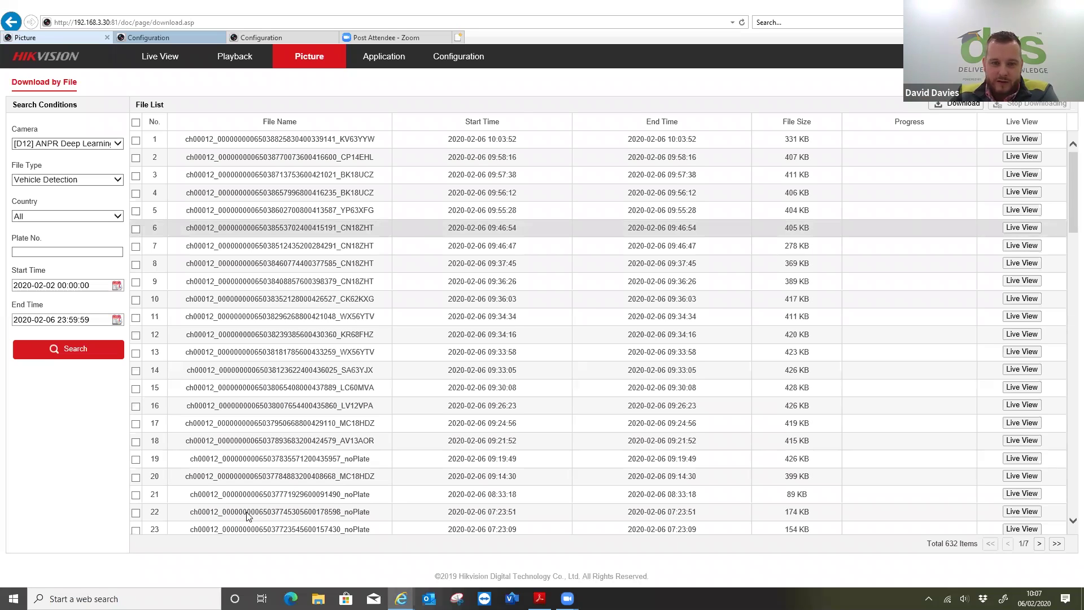
{"action": "scroll", "coordinate": [517, 461], "scroll_direction": "up", "scroll_amount": 3}
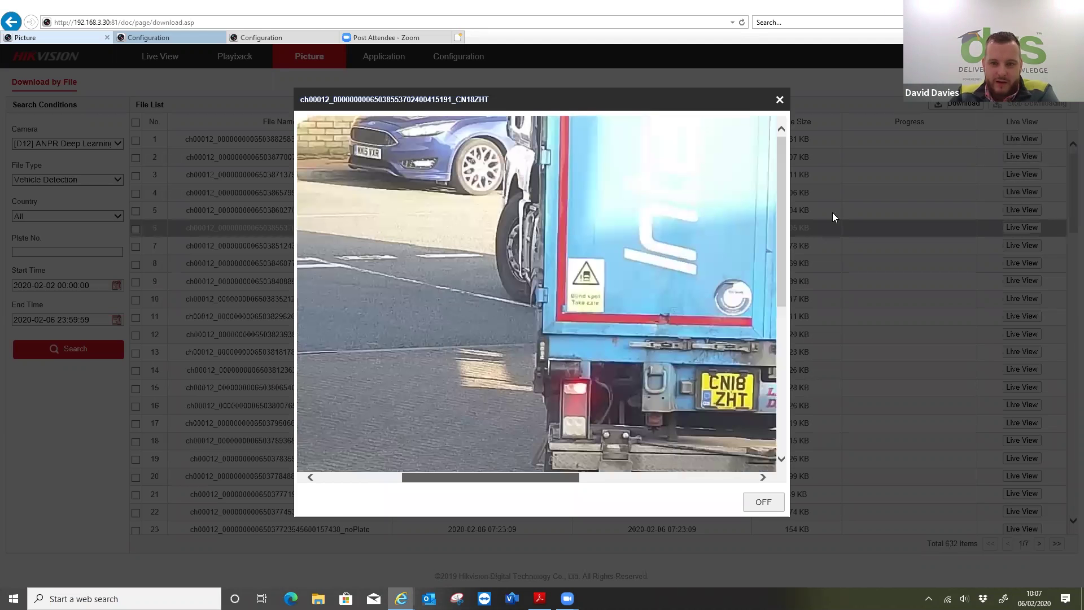
{"action": "scroll", "coordinate": [780, 208], "scroll_direction": "right", "scroll_amount": 3}
{"action": "scroll", "coordinate": [621, 452], "scroll_direction": "down", "scroll_amount": 5}
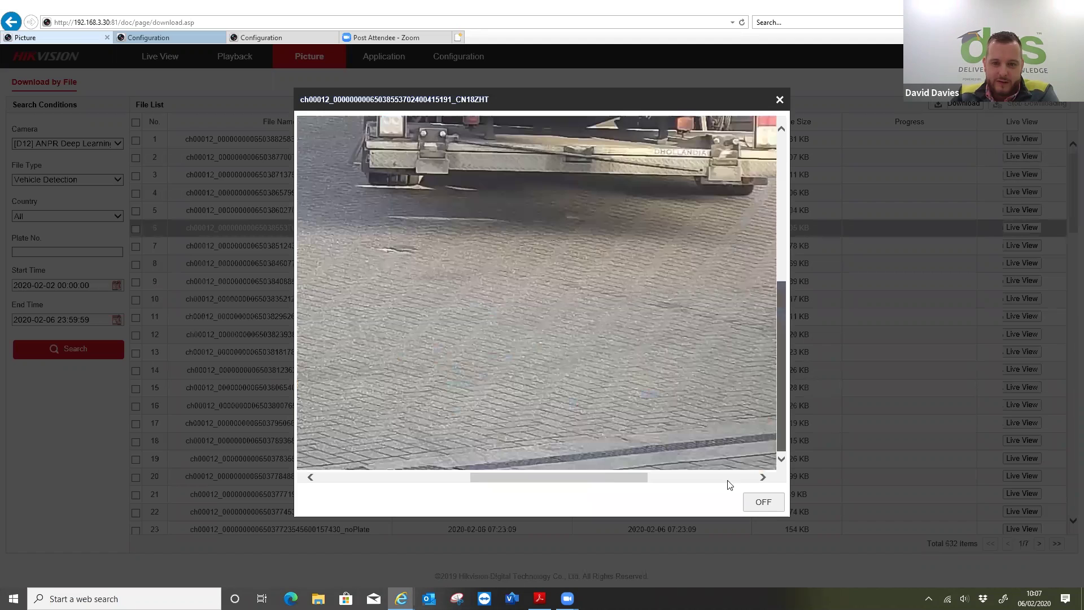
{"action": "left_click", "coordinate": [727, 479]}
{"action": "left_click", "coordinate": [434, 477]}
{"action": "left_click_drag", "start_coordinate": [525, 86], "coordinate": [485, 110]}
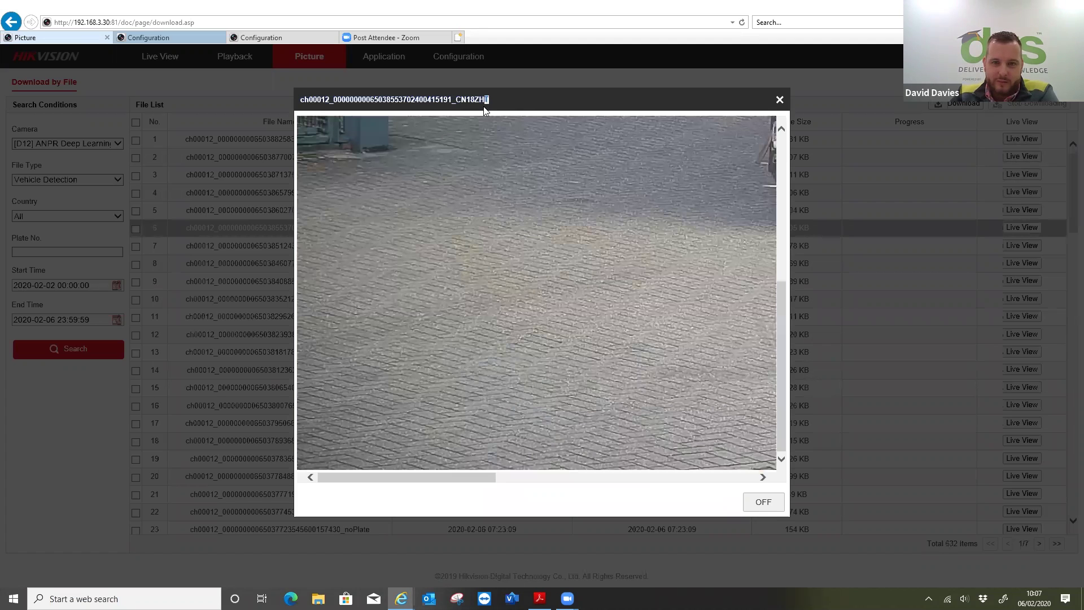
{"action": "double_click", "coordinate": [659, 308]}
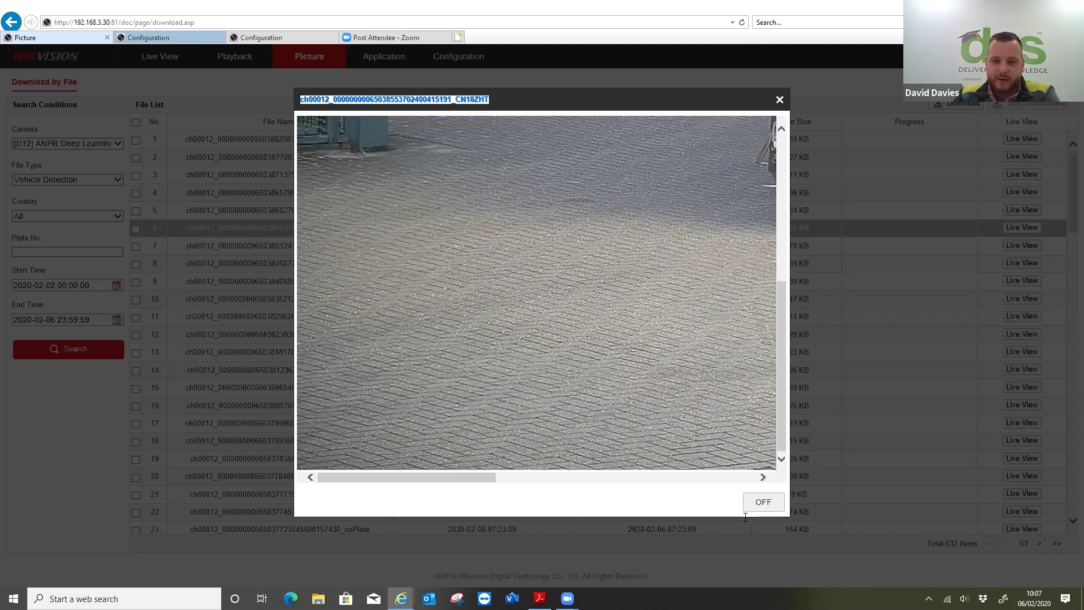
{"action": "key", "text": "Escape"}
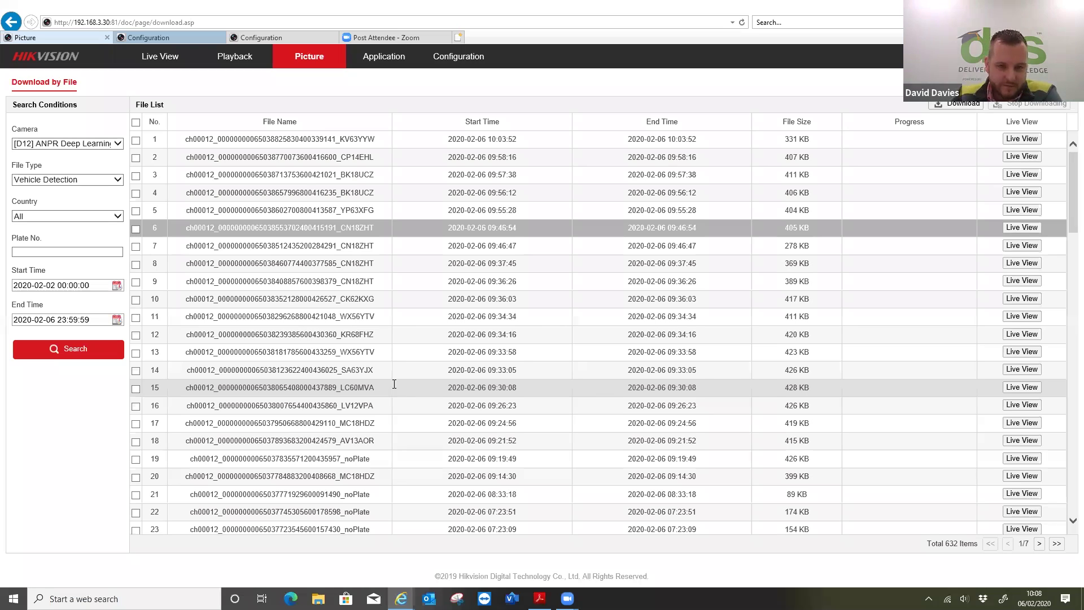
{"action": "scroll", "coordinate": [553, 313], "scroll_direction": "down", "scroll_amount": 9}
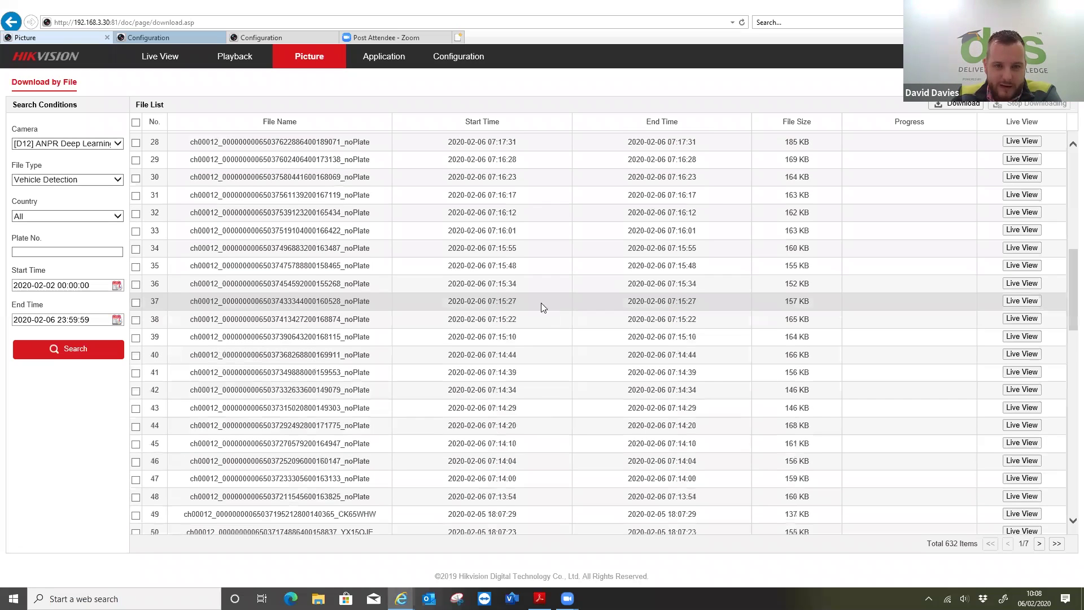
{"action": "scroll", "coordinate": [431, 256], "scroll_direction": "down", "scroll_amount": 2}
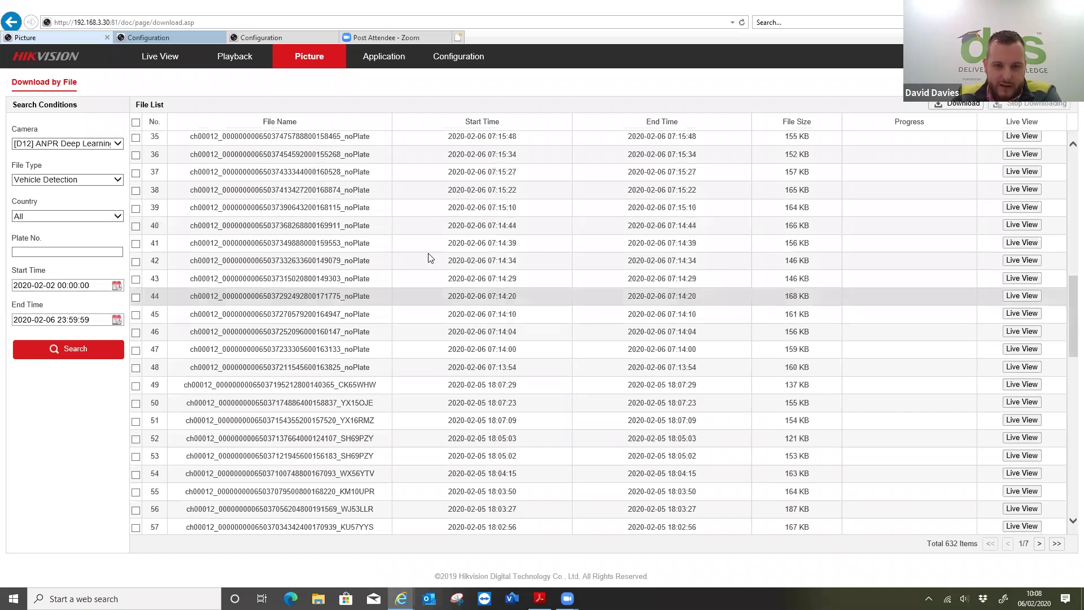
{"action": "left_click", "coordinate": [1007, 246]}
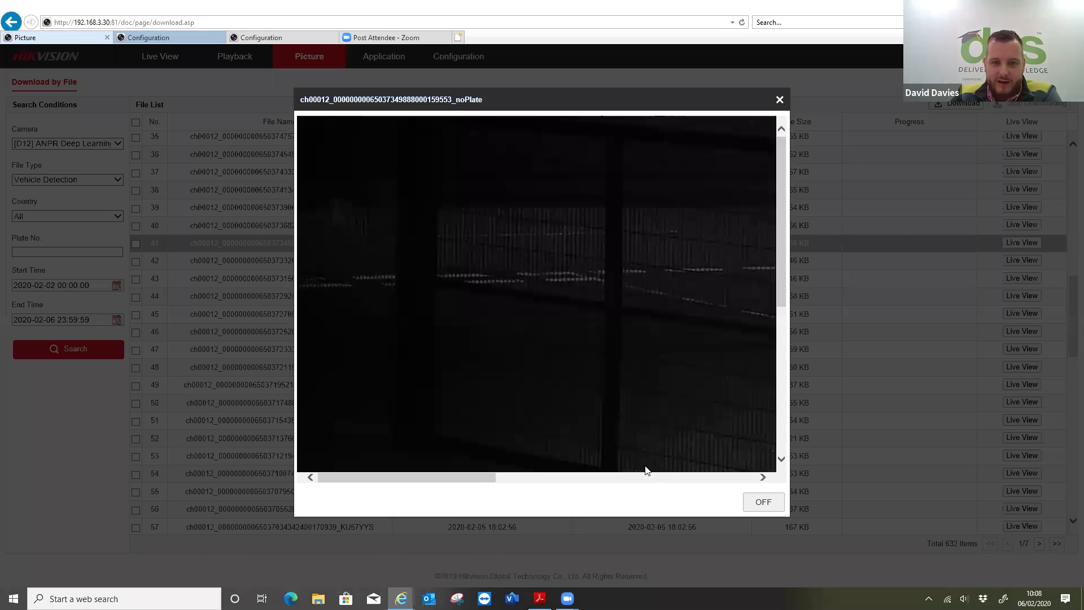
{"action": "left_click", "coordinate": [532, 479]}
{"action": "left_click", "coordinate": [476, 477]}
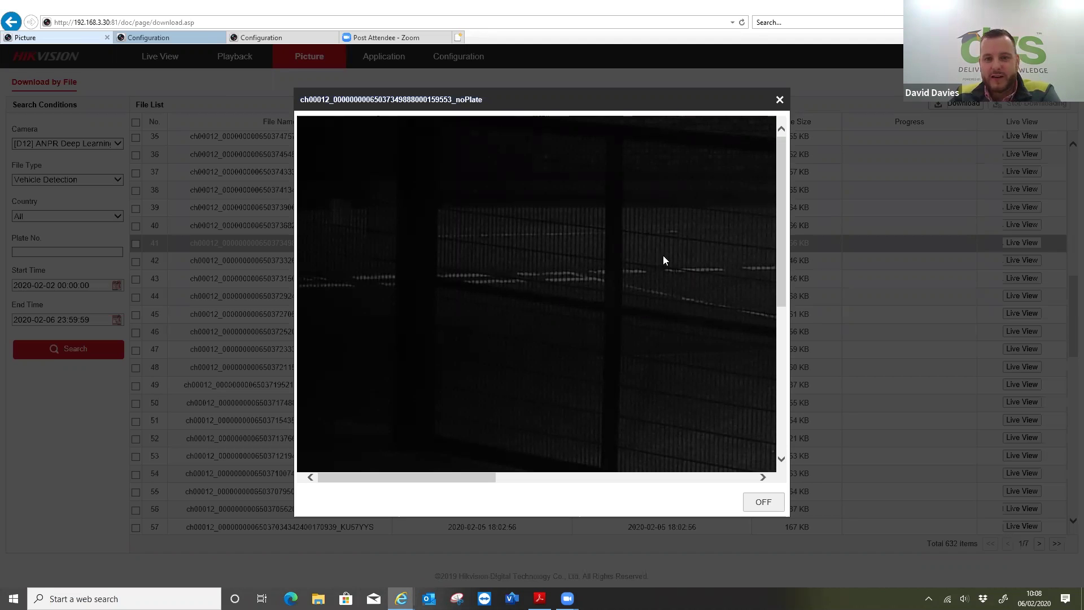
{"action": "left_click", "coordinate": [561, 477]}
{"action": "left_click", "coordinate": [404, 478]}
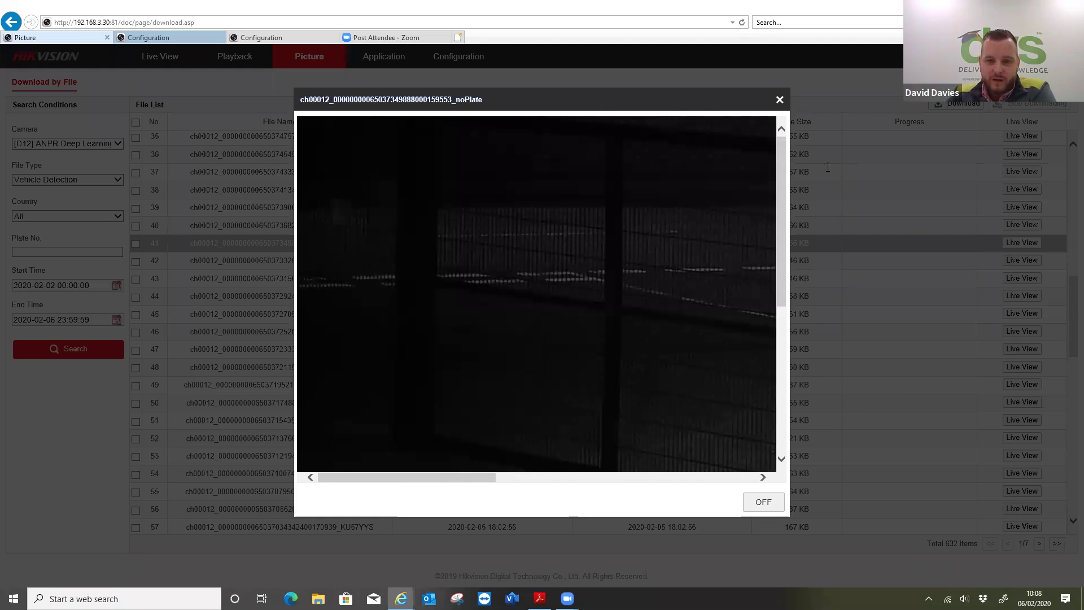
{"action": "left_click", "coordinate": [636, 269]}
{"action": "scroll", "coordinate": [642, 261], "scroll_direction": "down", "scroll_amount": 10}
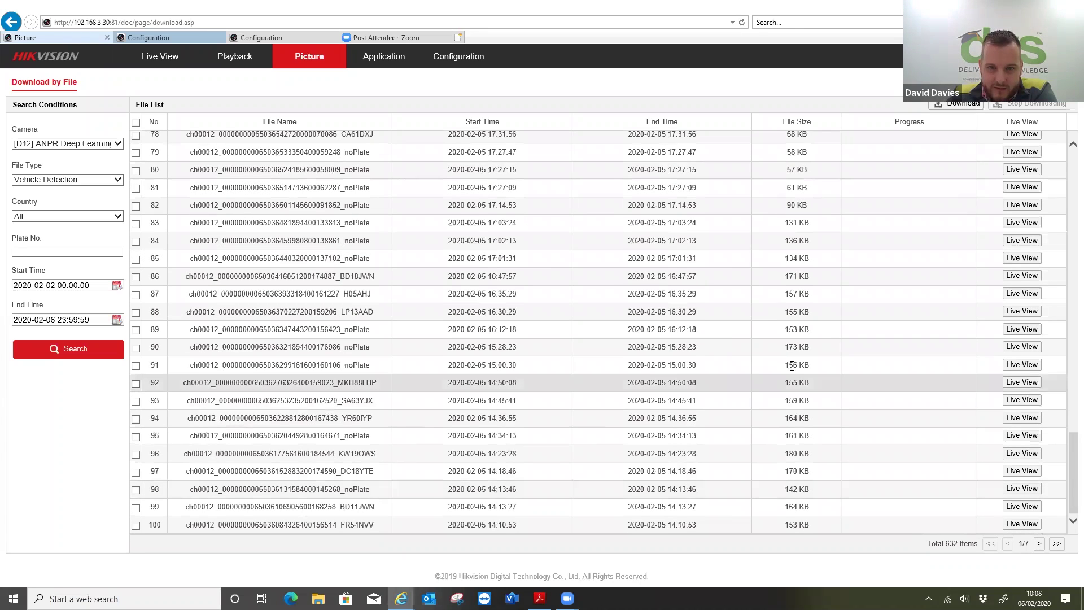
{"action": "scroll", "coordinate": [790, 344], "scroll_direction": "up", "scroll_amount": 8}
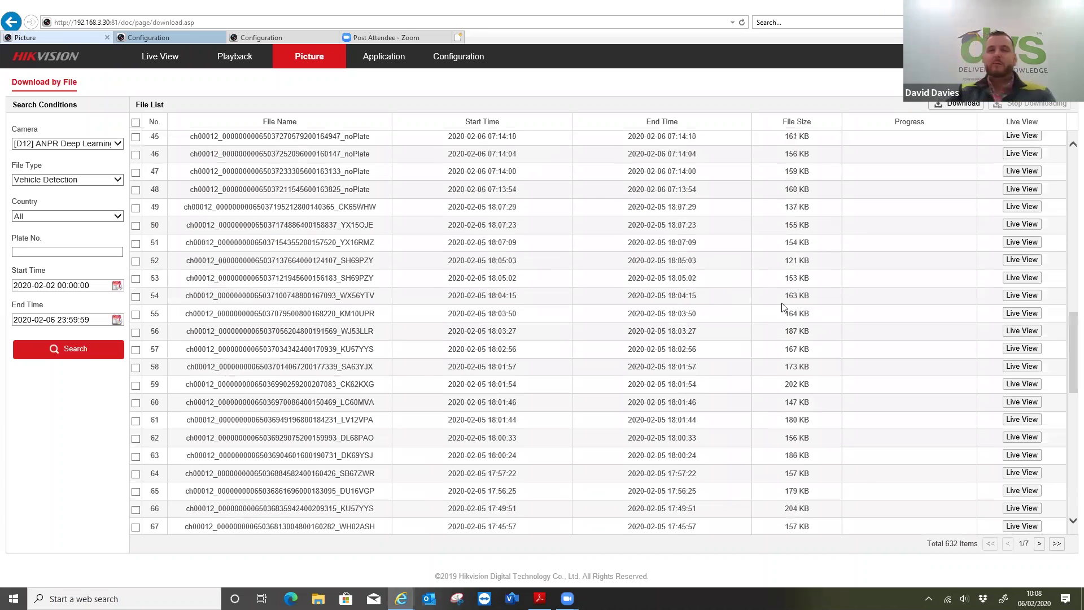
{"action": "scroll", "coordinate": [784, 308], "scroll_direction": "up", "scroll_amount": 6}
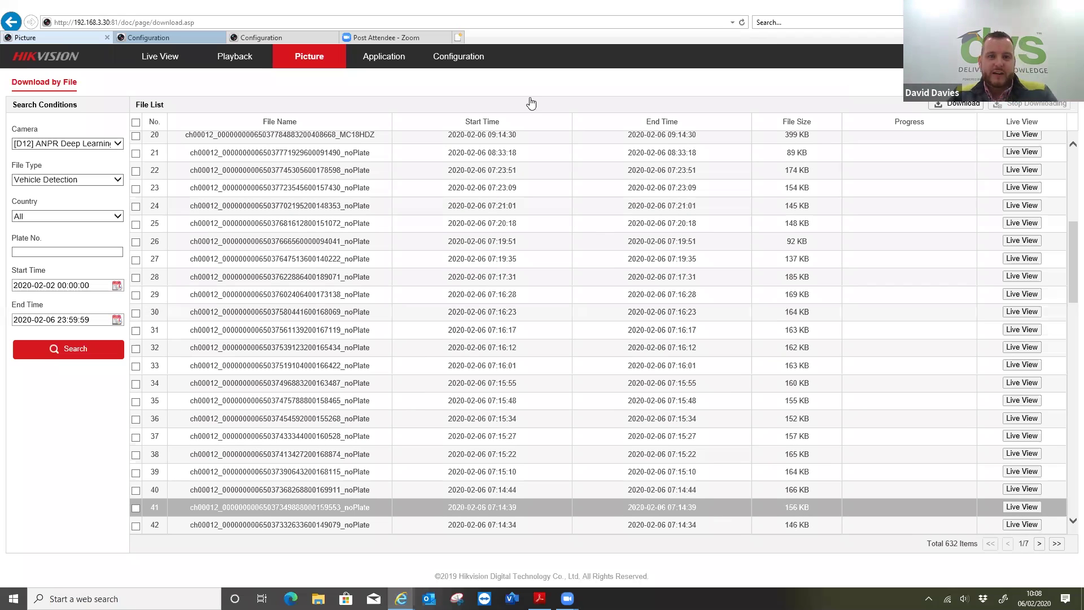
- On the iDS-TCM203-A camera tab, review Device Information showing firmware V4.2.5 191224
{"action": "key", "text": "ctrl+Tab"}
{"action": "key", "text": "ctrl+Tab"}
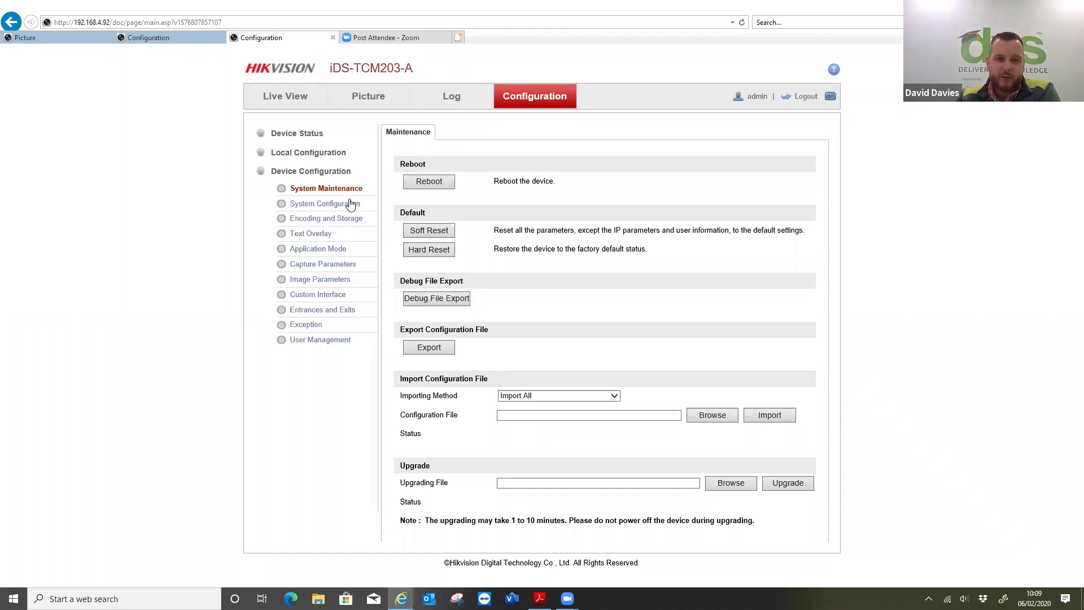
{"action": "left_click", "coordinate": [353, 204]}
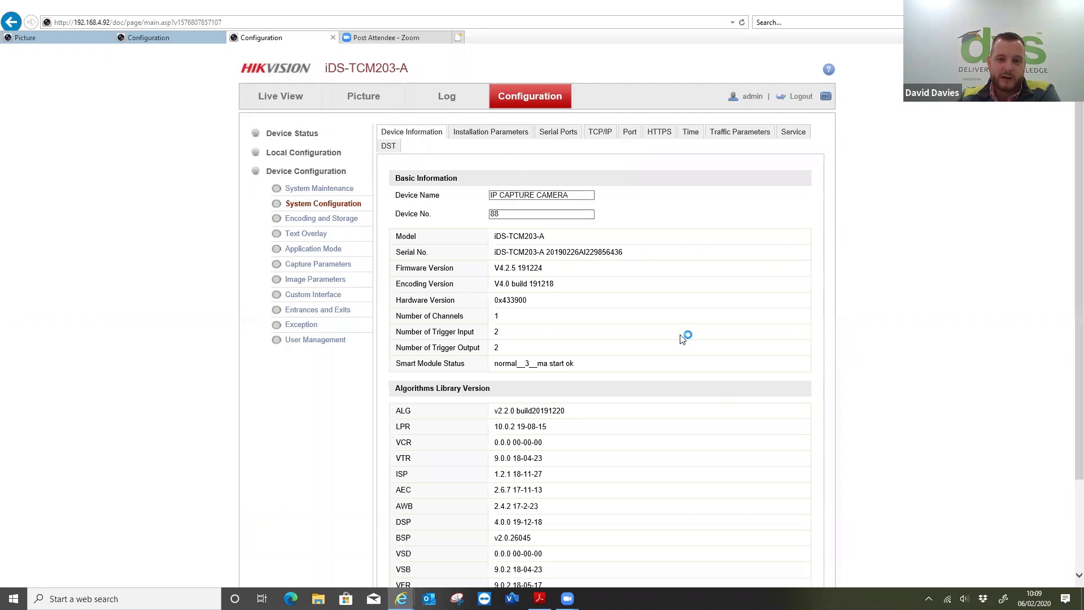
{"action": "scroll", "coordinate": [682, 338], "scroll_direction": "down", "scroll_amount": 3}
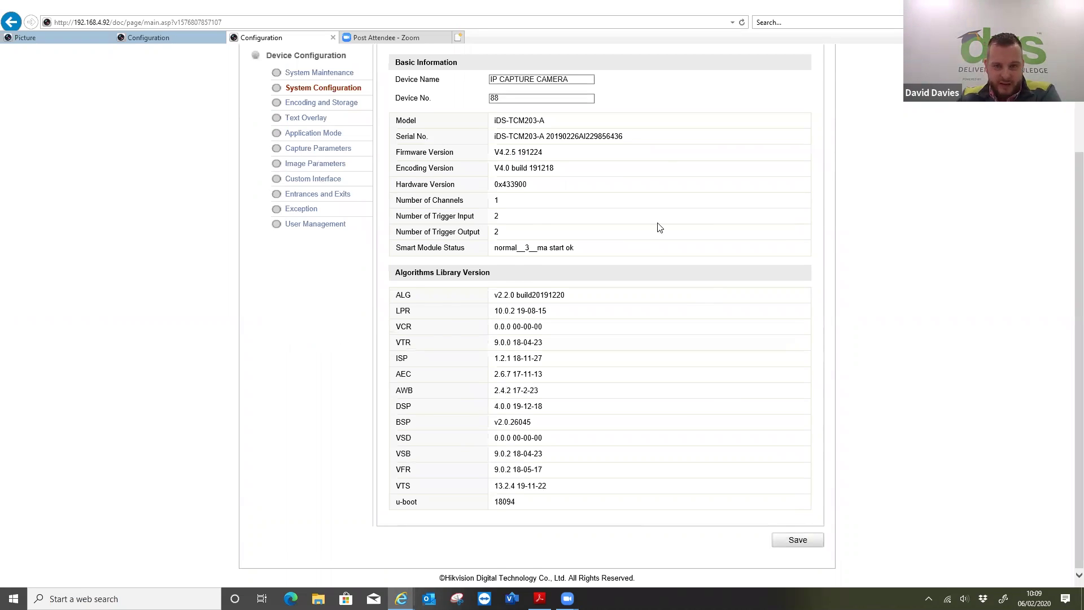
{"action": "scroll", "coordinate": [658, 226], "scroll_direction": "up", "scroll_amount": 3}
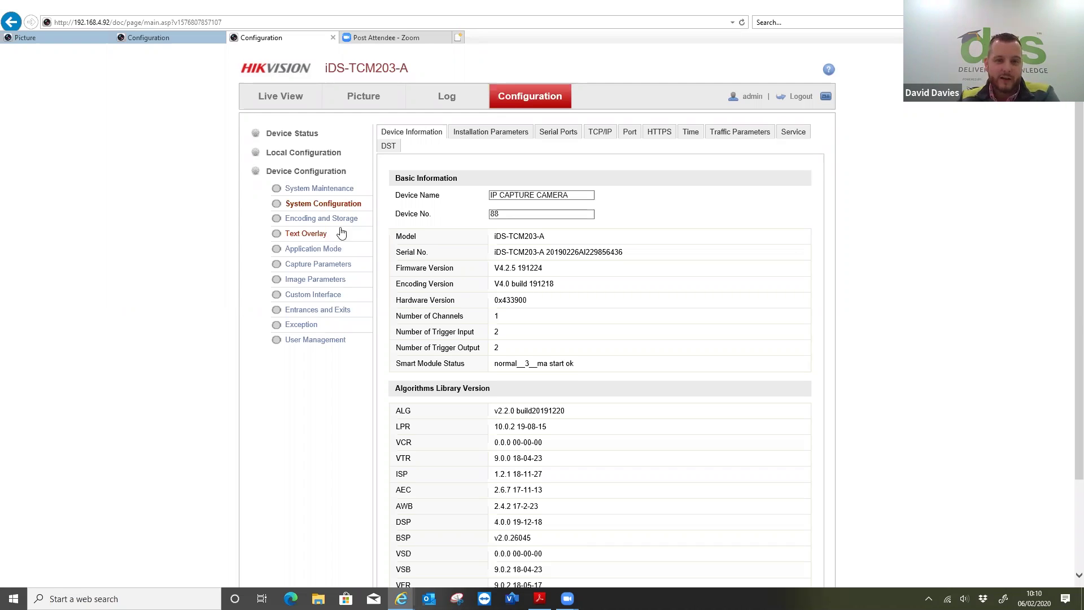
- Review Capture Parameters' Vehicle Feature and Alarm Host Config (disabled, server 0.0.0.0, port 0, zatpark)
{"action": "left_click", "coordinate": [334, 253]}
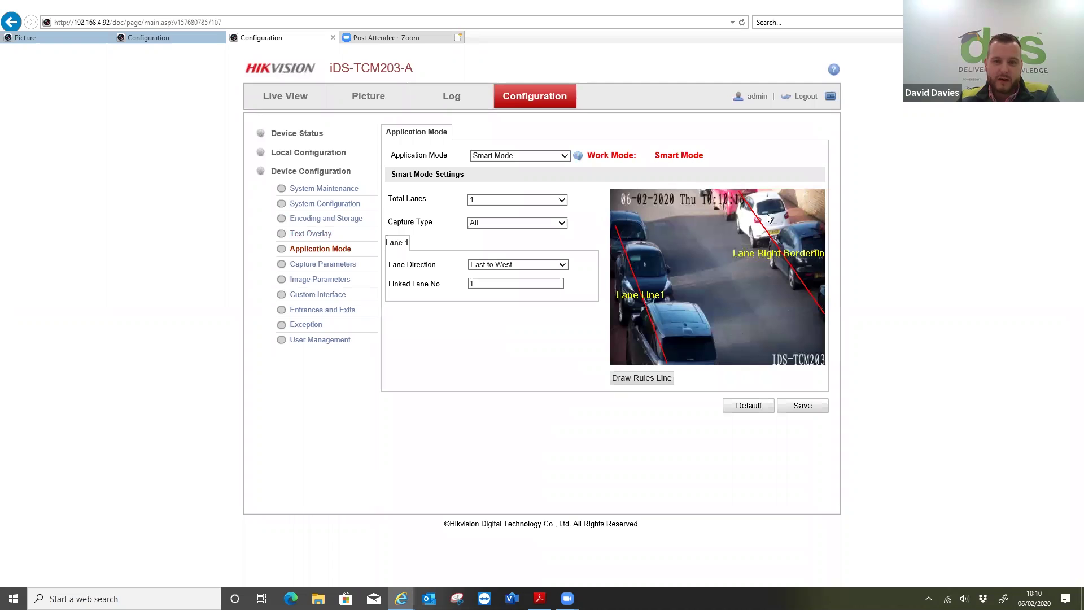
{"action": "left_click", "coordinate": [331, 269]}
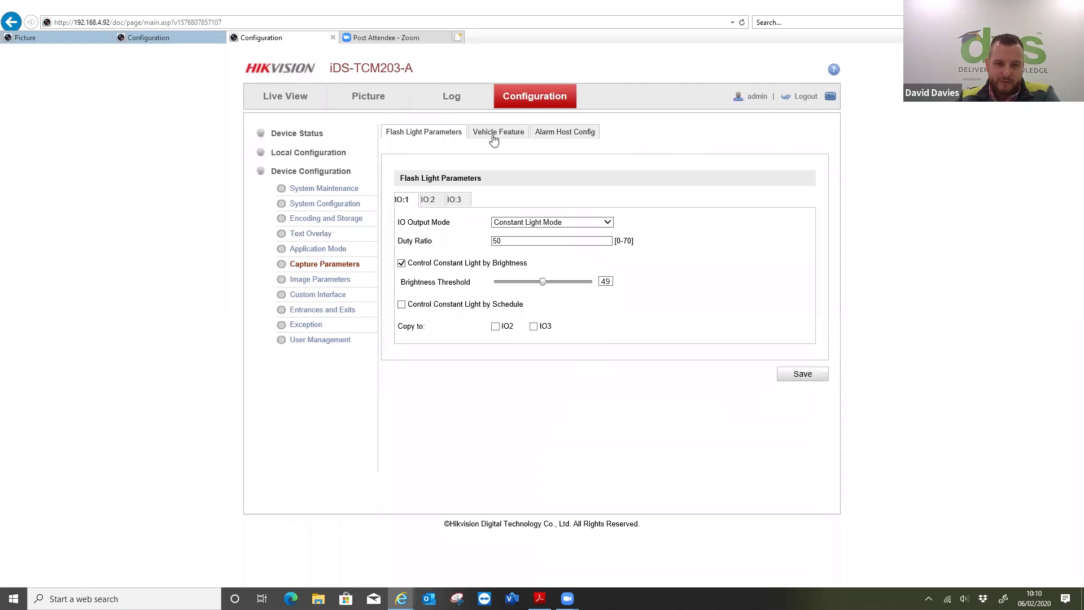
{"action": "left_click", "coordinate": [520, 135]}
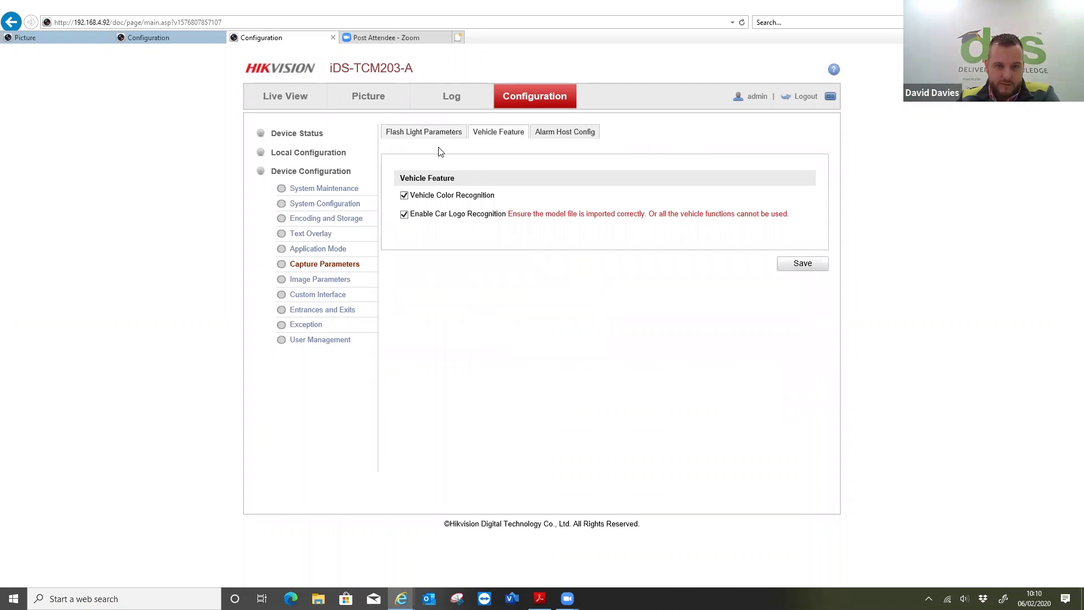
{"action": "left_click", "coordinate": [484, 135]}
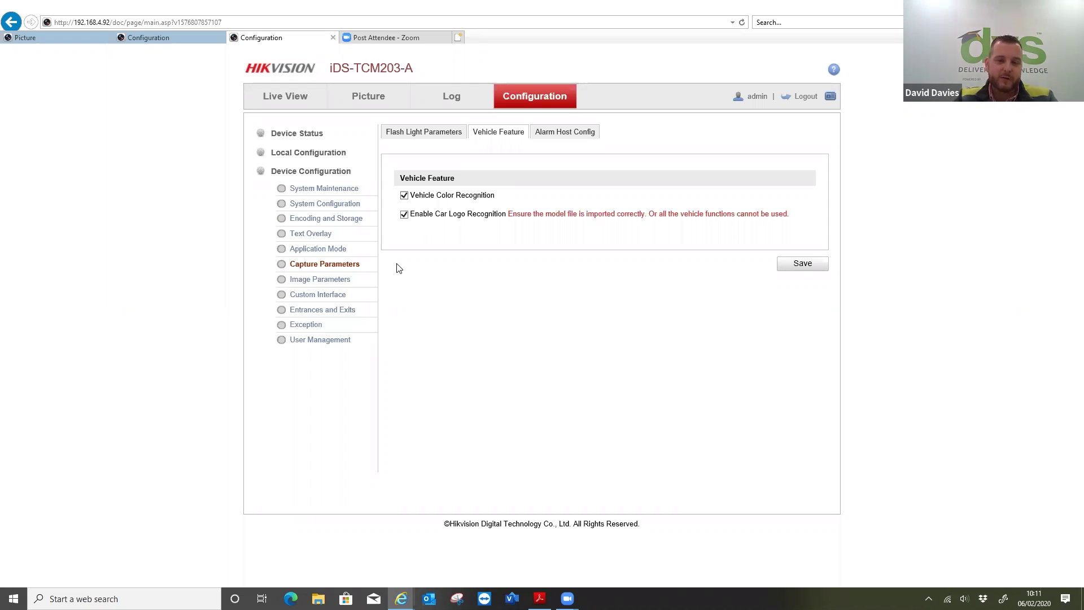
{"action": "left_click", "coordinate": [586, 134]}
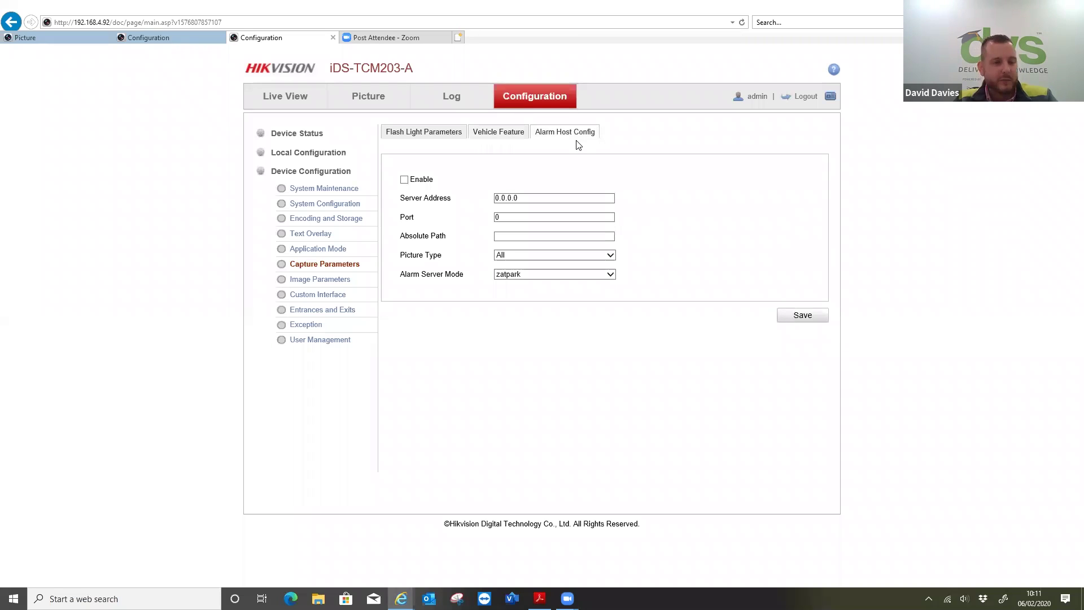
- View the camera's Image Parameters: saturation 50, sharpness 38, WDR off
{"action": "left_click", "coordinate": [337, 281]}
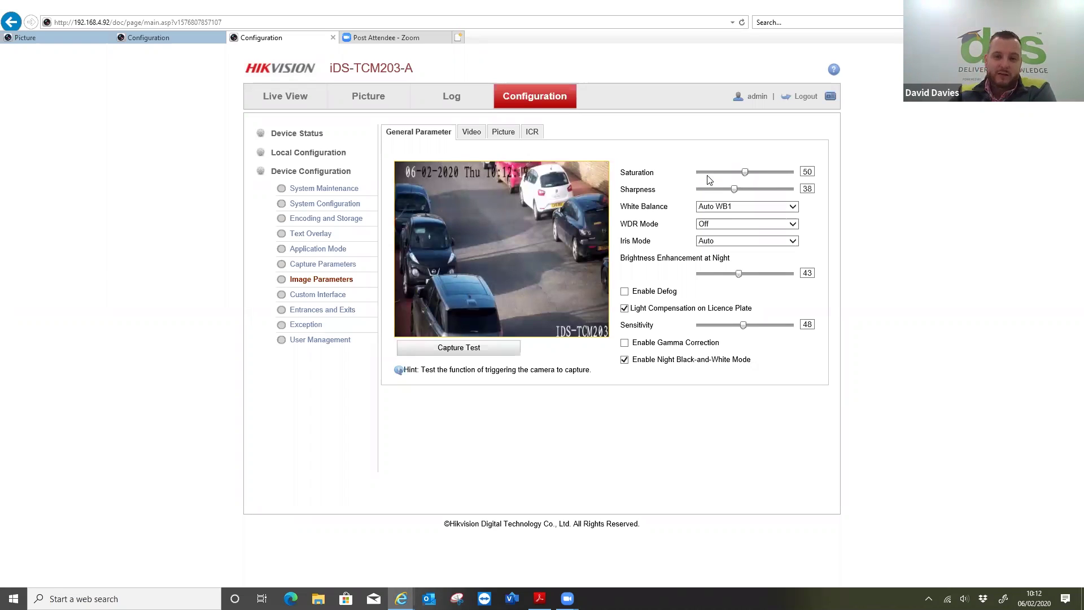
{"action": "left_click", "coordinate": [471, 132]}
{"action": "left_click", "coordinate": [531, 132]}
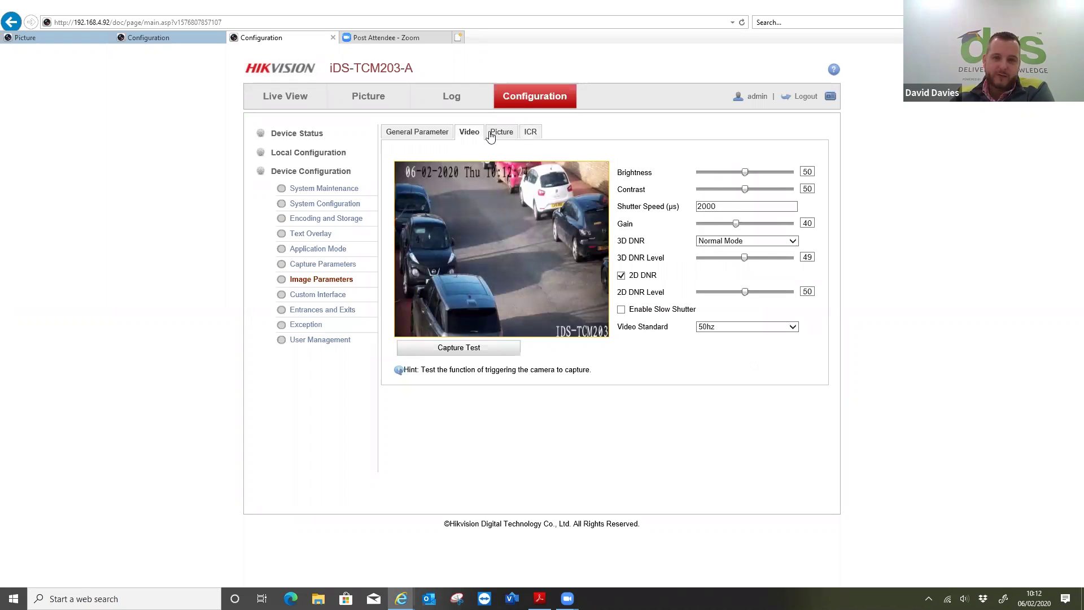
{"action": "left_click", "coordinate": [496, 136]}
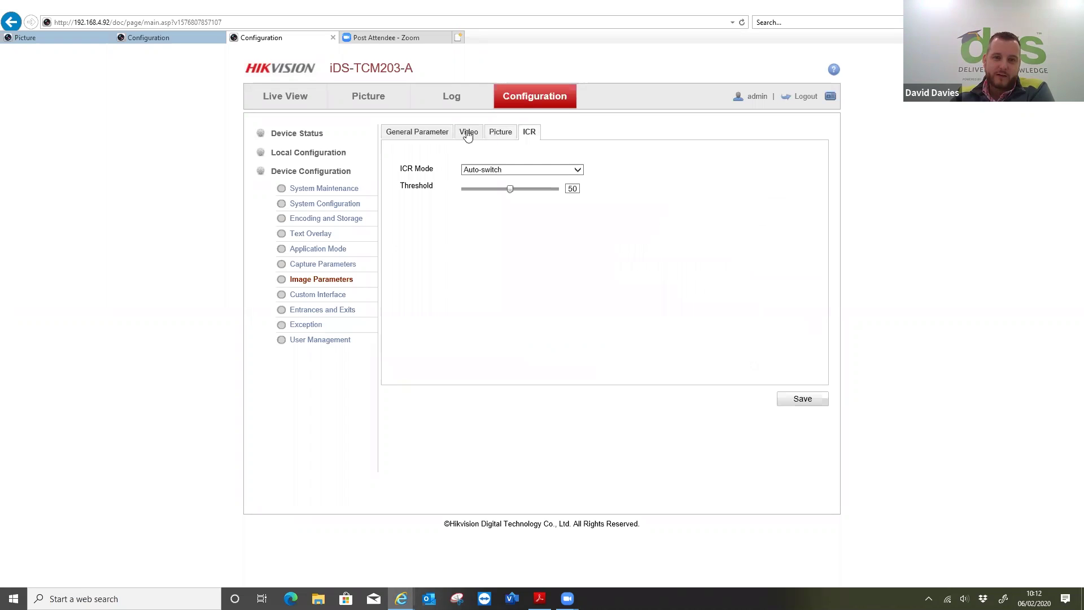
{"action": "left_click", "coordinate": [433, 140]}
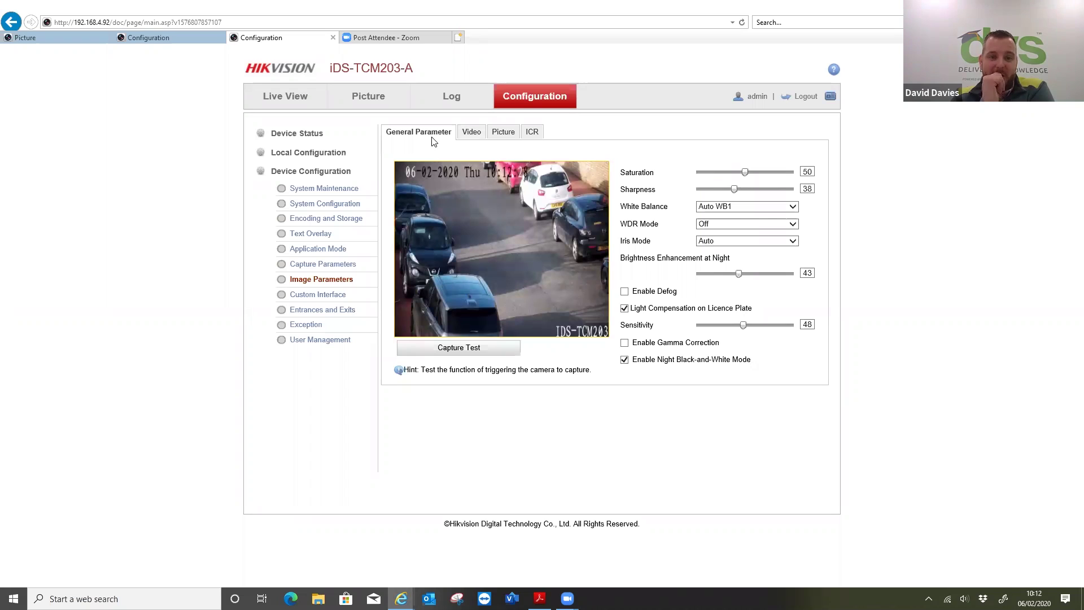
{"action": "left_click", "coordinate": [67, 37]}
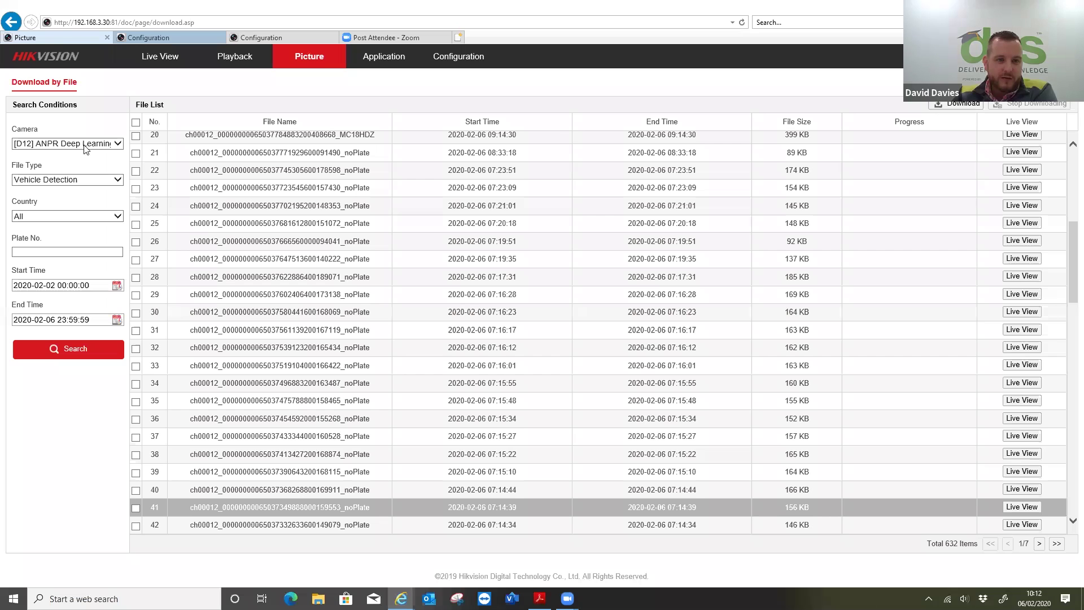
- Search Vehicle Detection pictures from camera [D24] IDS-TCM203A with country All, returning 4382 items
{"action": "left_click", "coordinate": [83, 143]}
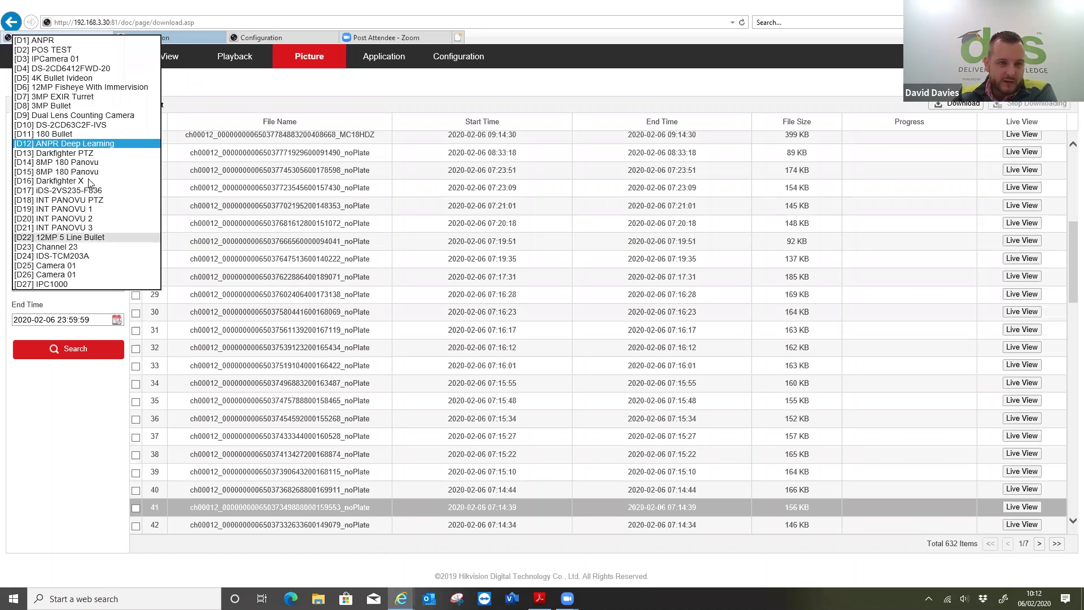
{"action": "left_click", "coordinate": [85, 256]}
{"action": "left_click", "coordinate": [80, 216]}
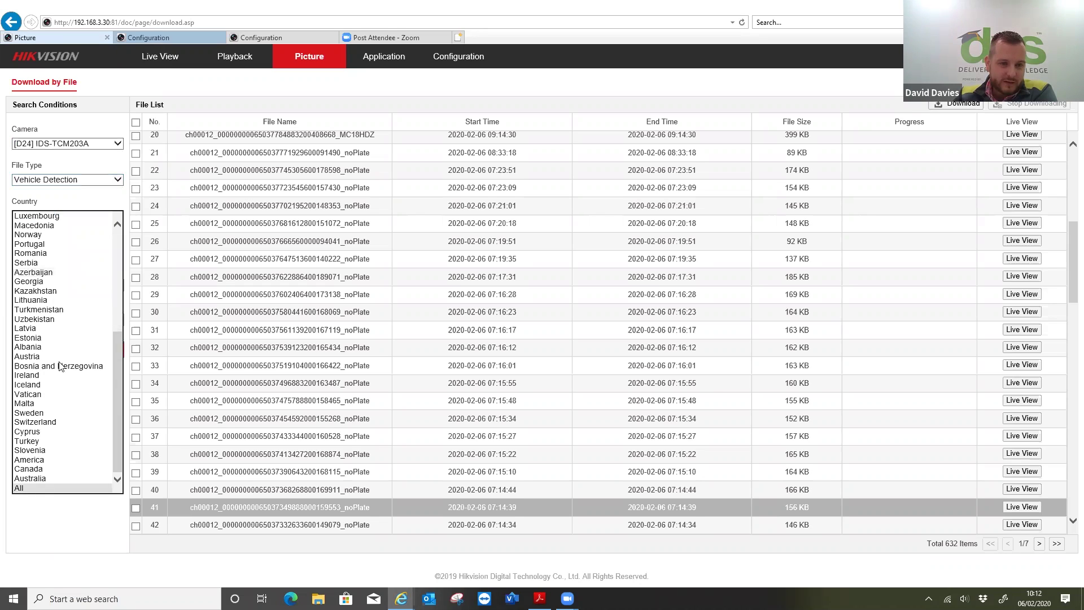
{"action": "key", "text": "Escape"}
{"action": "left_click", "coordinate": [57, 352]}
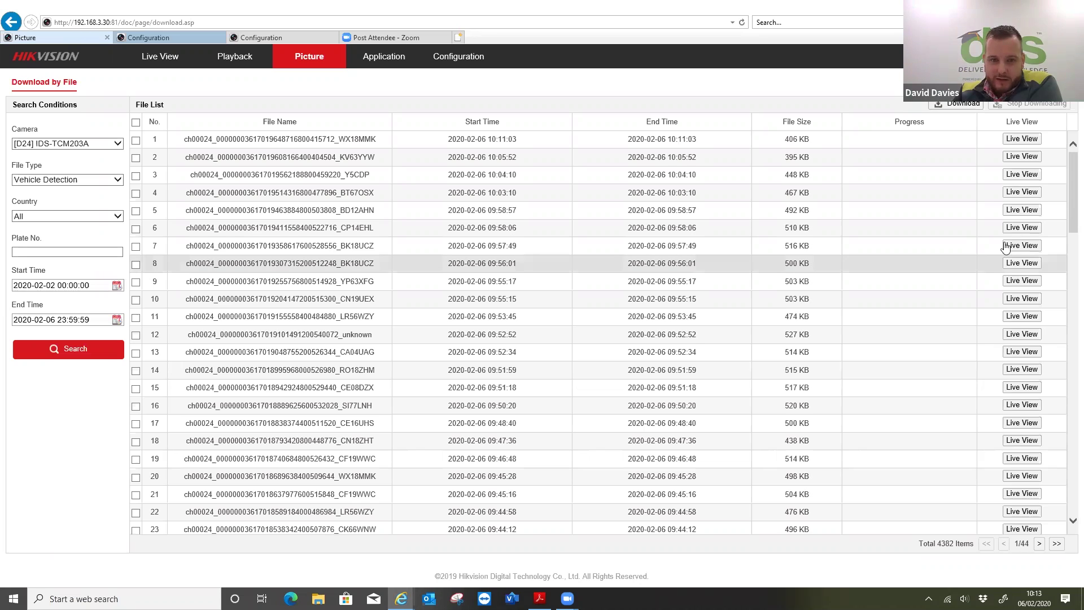
{"action": "left_click", "coordinate": [1015, 264]}
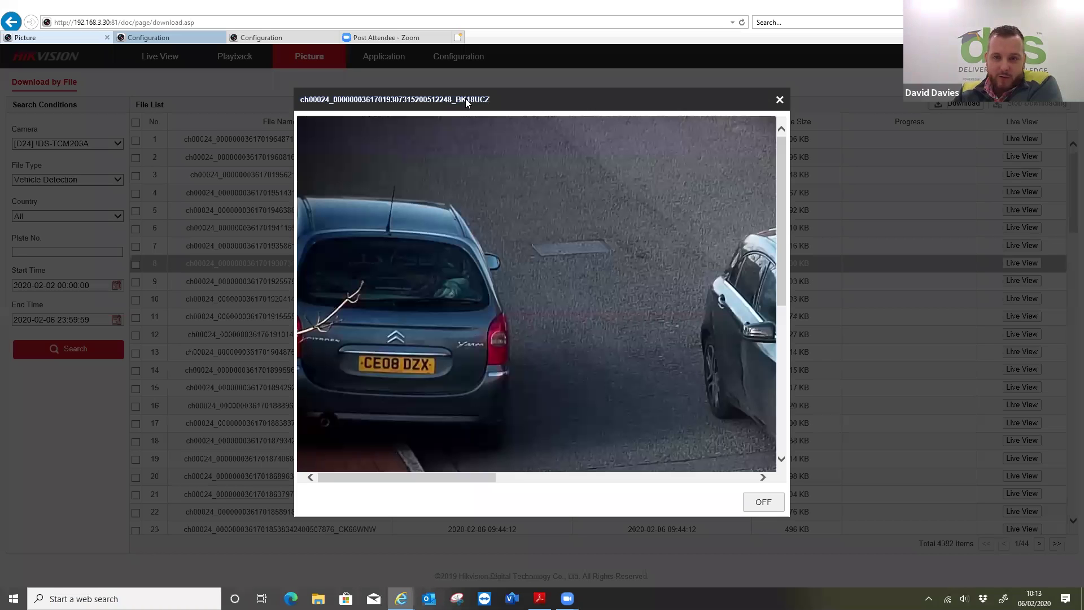
{"action": "scroll", "coordinate": [817, 310], "scroll_direction": "down", "scroll_amount": 4}
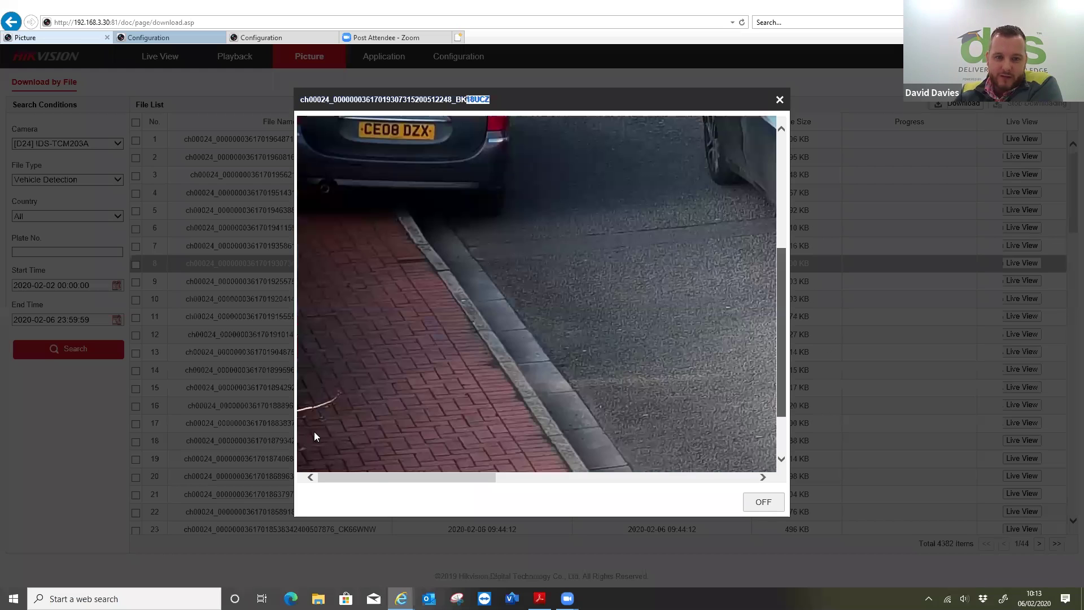
{"action": "scroll", "coordinate": [314, 432], "scroll_direction": "down", "scroll_amount": 1}
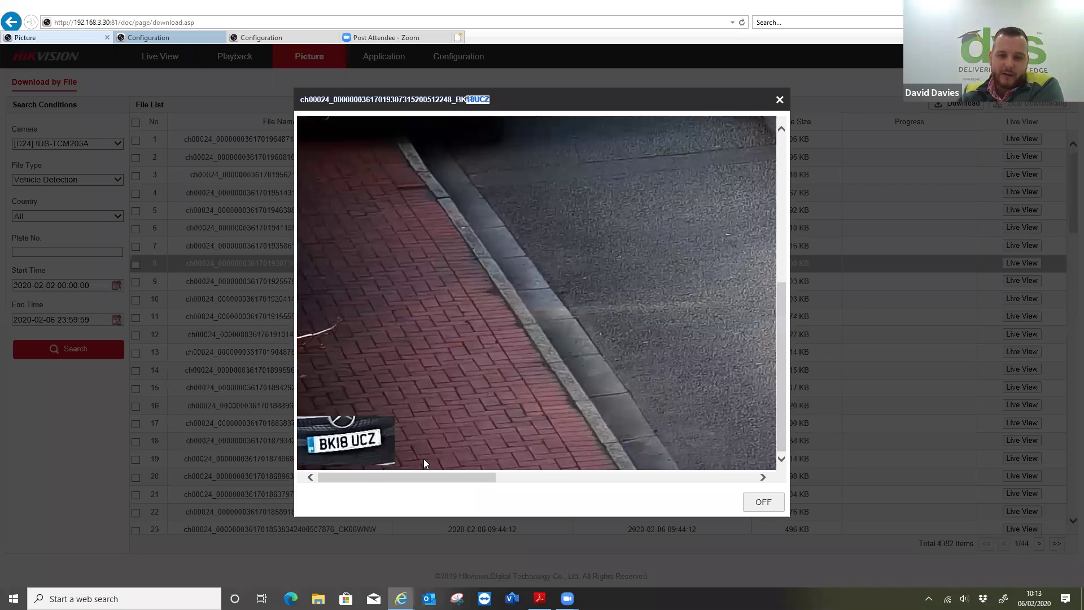
{"action": "scroll", "coordinate": [576, 474], "scroll_direction": "right", "scroll_amount": 1}
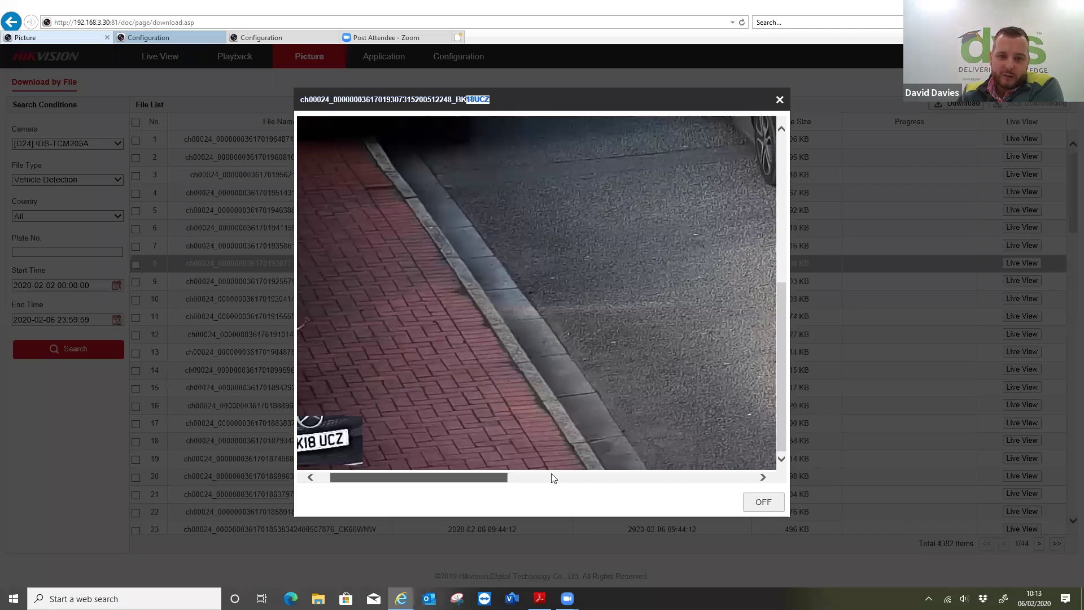
{"action": "scroll", "coordinate": [350, 458], "scroll_direction": "right", "scroll_amount": 3}
{"action": "scroll", "coordinate": [360, 444], "scroll_direction": "left", "scroll_amount": 4}
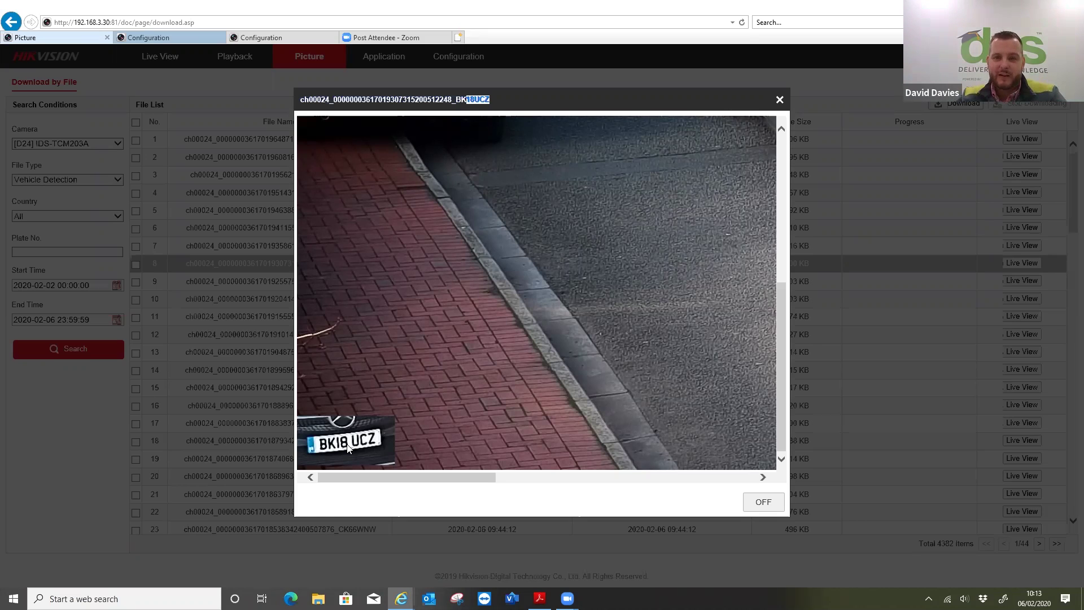
{"action": "left_click", "coordinate": [780, 99]}
{"action": "scroll", "coordinate": [655, 320], "scroll_direction": "down", "scroll_amount": 15}
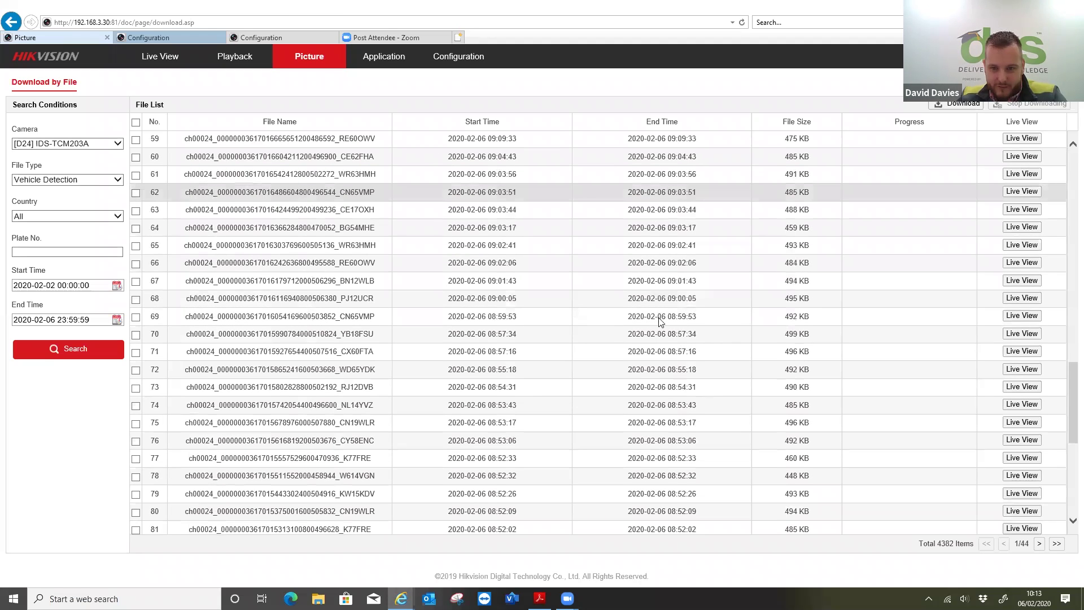
- Page through the D24 results and scroll back to the first rows of page 5
{"action": "left_click", "coordinate": [1040, 544]}
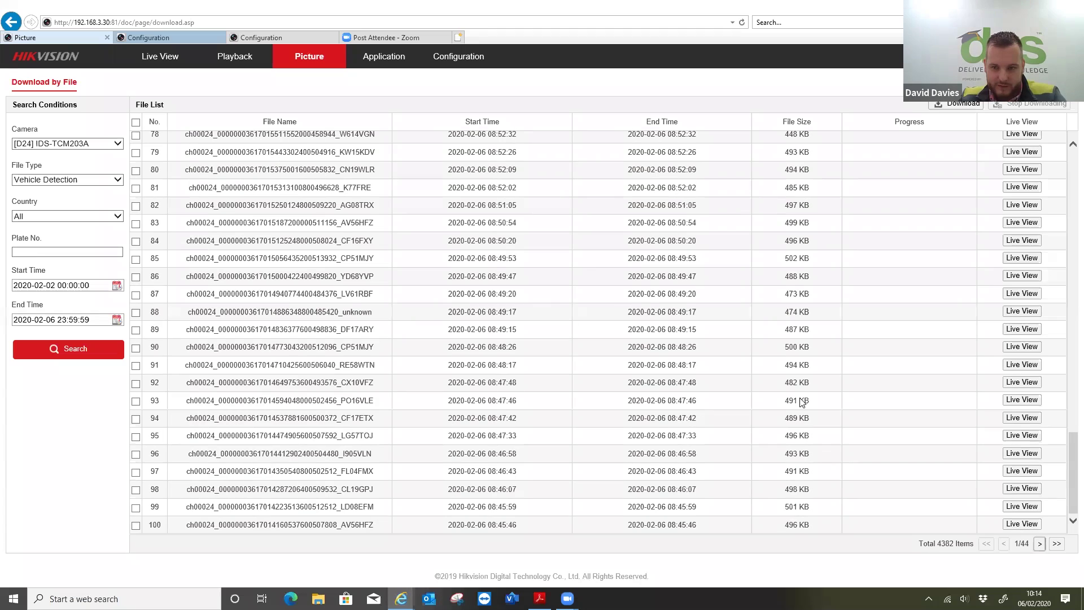
{"action": "left_click", "coordinate": [1040, 543]}
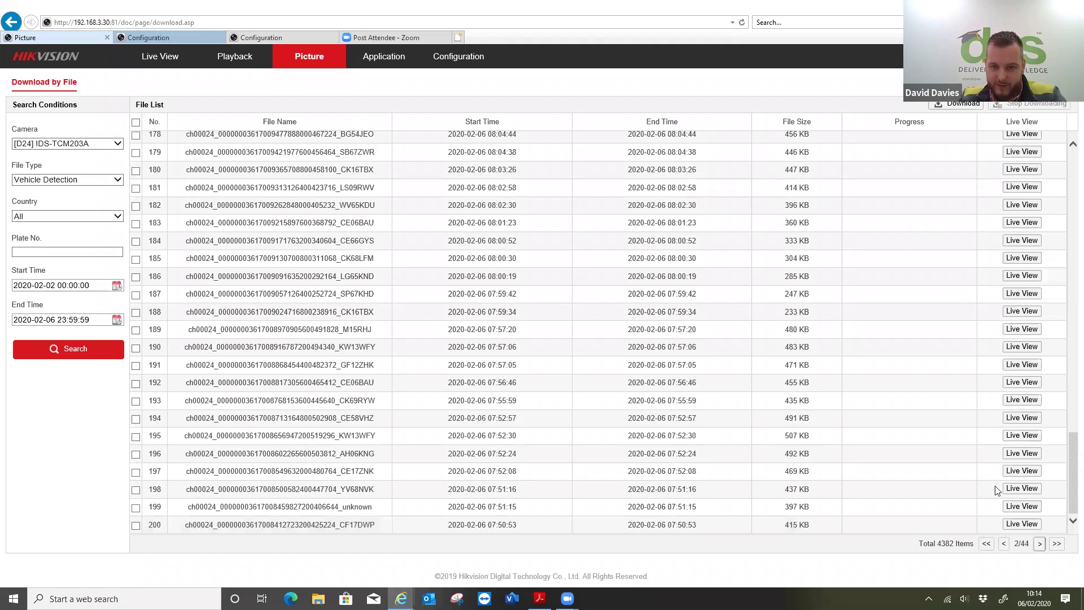
{"action": "scroll", "coordinate": [926, 406], "scroll_direction": "down", "scroll_amount": 10}
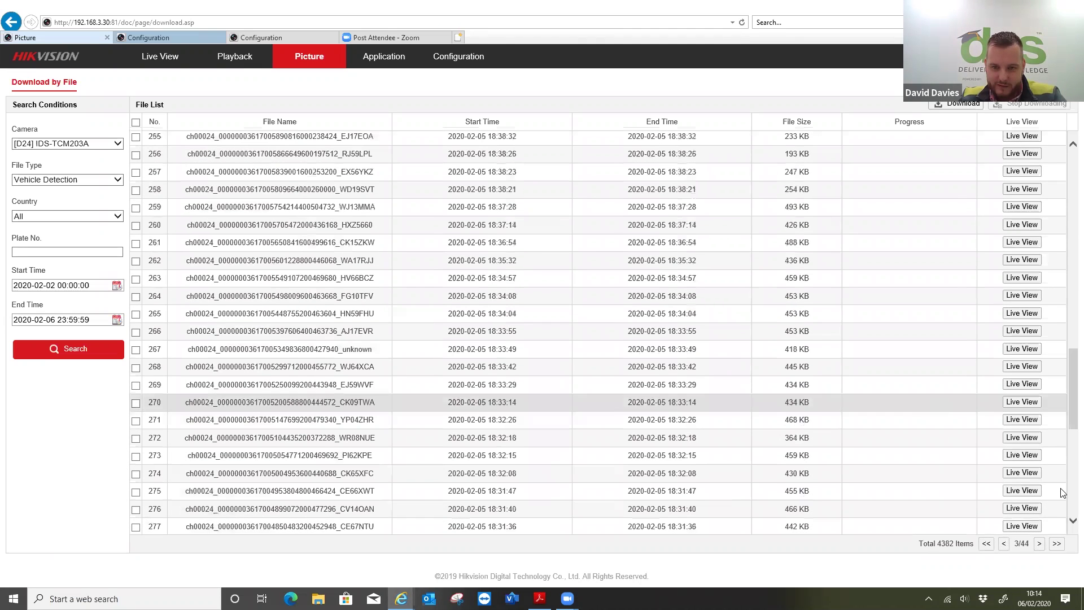
{"action": "scroll", "coordinate": [1062, 493], "scroll_direction": "down", "scroll_amount": 10}
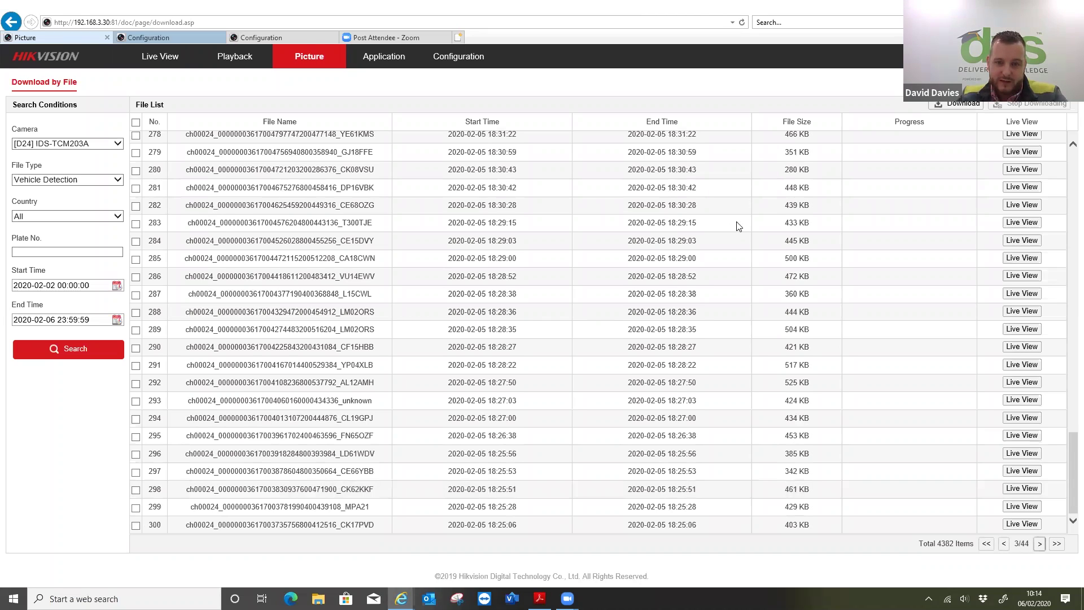
{"action": "scroll", "coordinate": [946, 491], "scroll_direction": "down", "scroll_amount": 7}
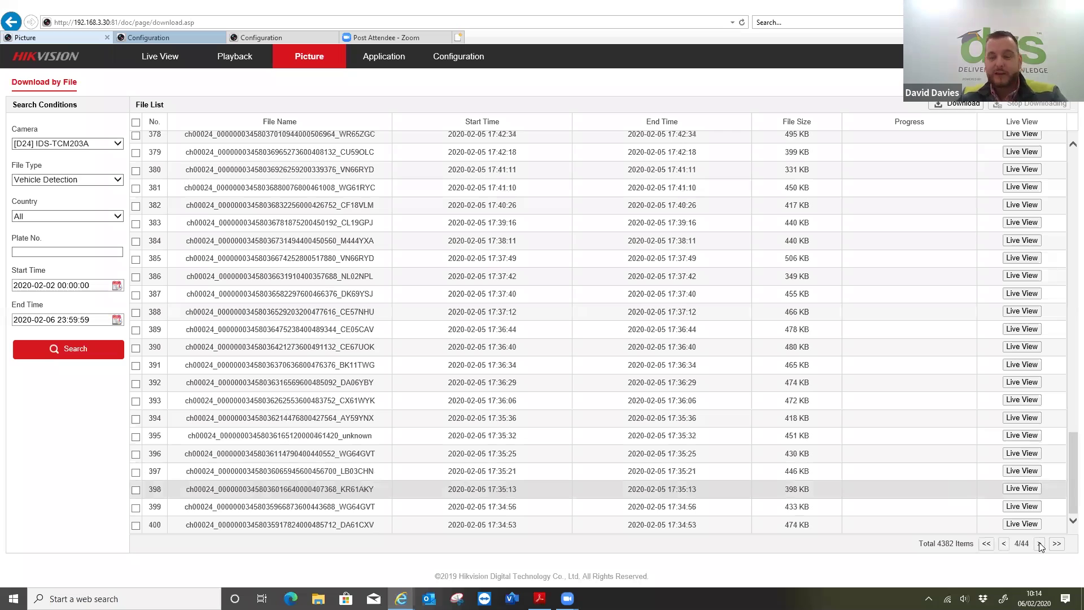
{"action": "left_click", "coordinate": [1041, 545]}
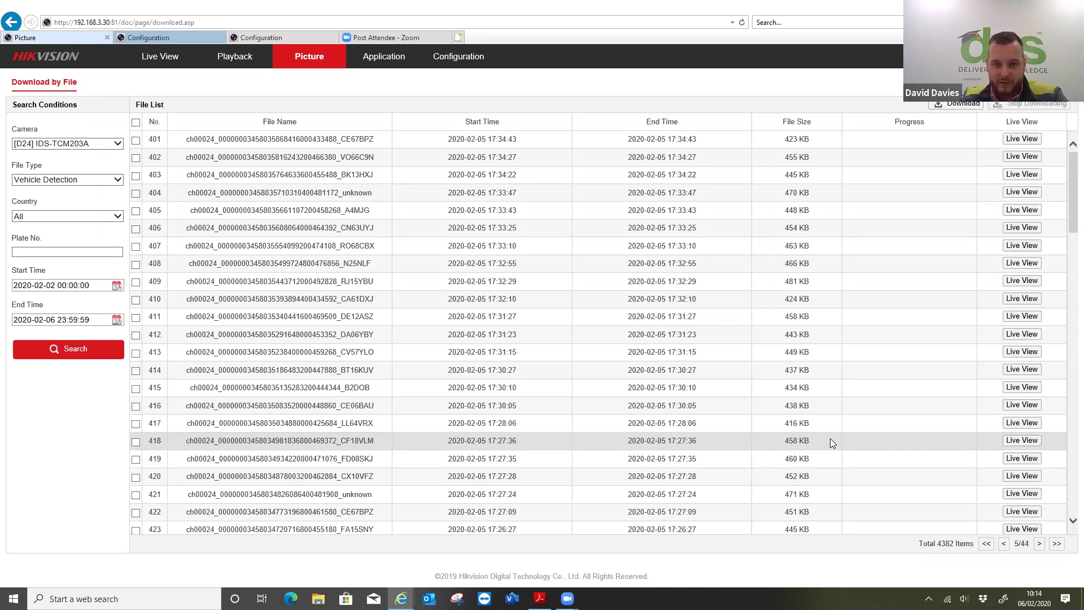
{"action": "scroll", "coordinate": [830, 439], "scroll_direction": "down", "scroll_amount": 5}
{"action": "scroll", "coordinate": [837, 436], "scroll_direction": "up", "scroll_amount": 5}
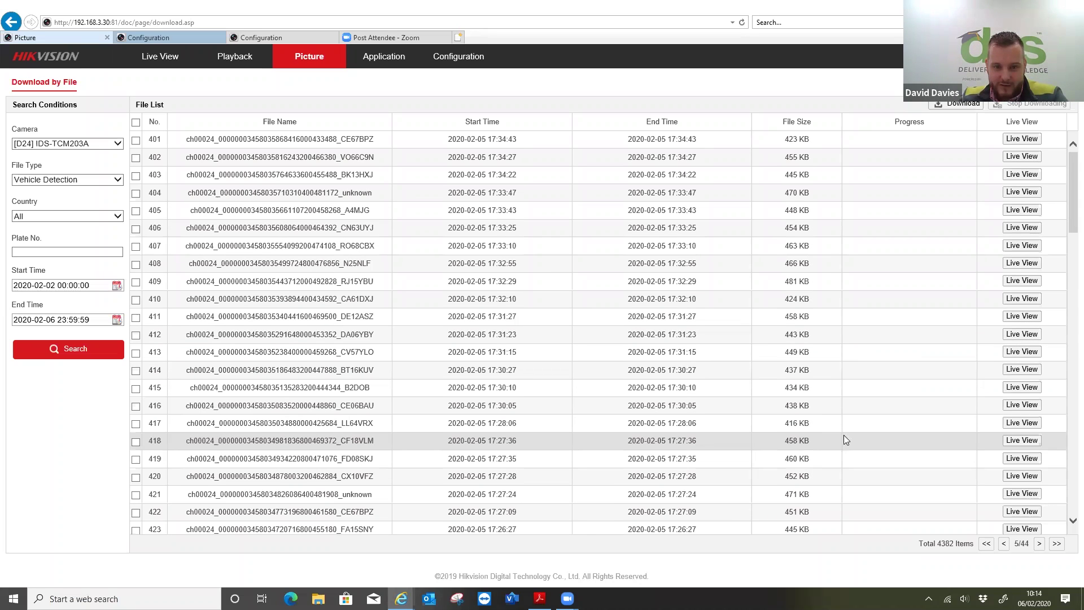
{"action": "scroll", "coordinate": [843, 435], "scroll_direction": "down", "scroll_amount": 15}
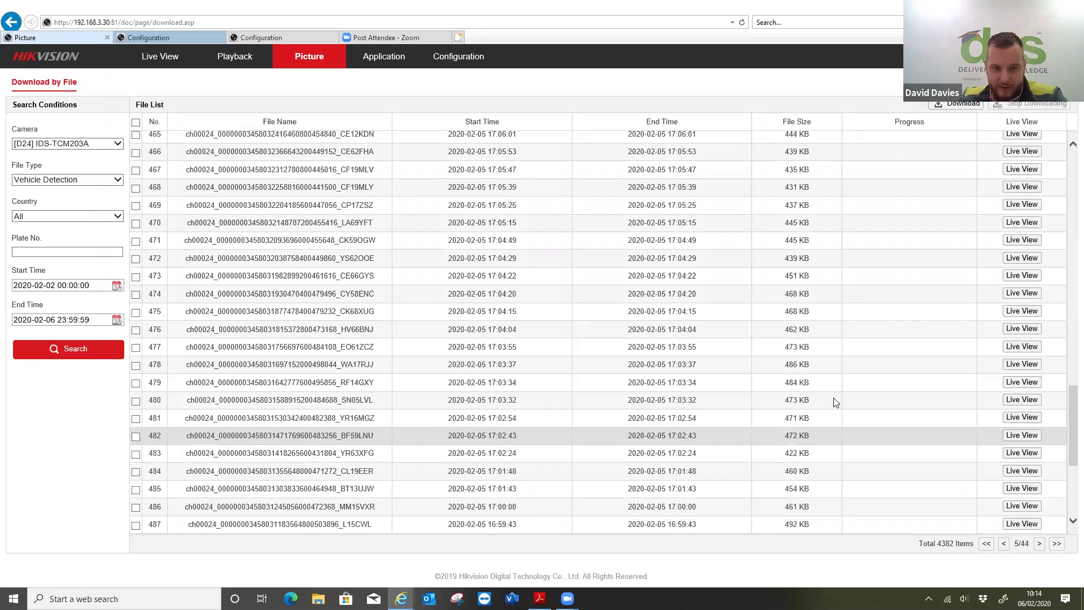
{"action": "scroll", "coordinate": [1011, 536], "scroll_direction": "up", "scroll_amount": 15}
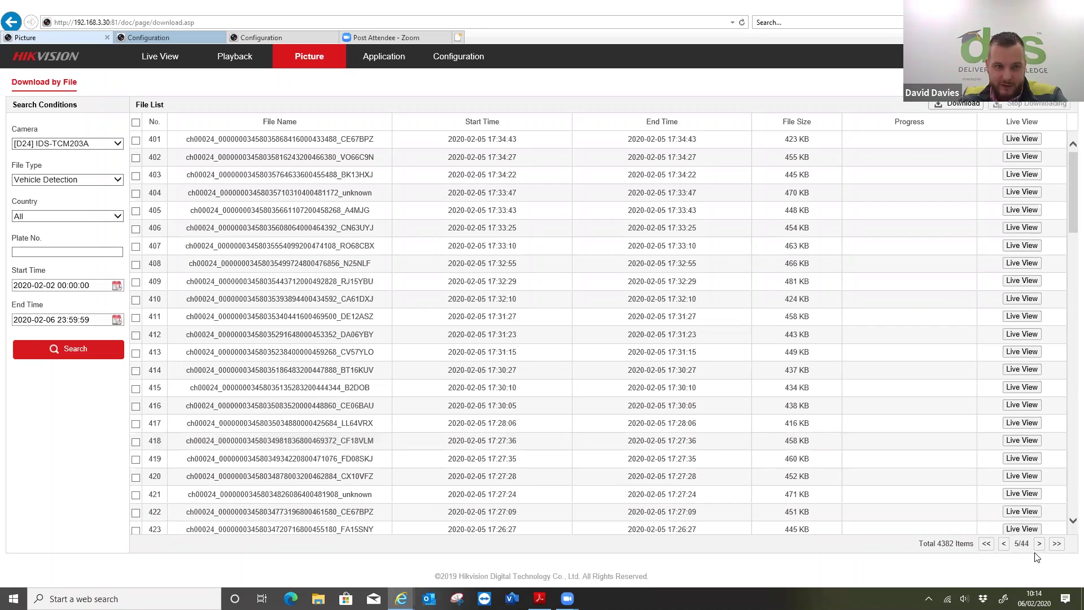
{"action": "left_click", "coordinate": [17, 224]}
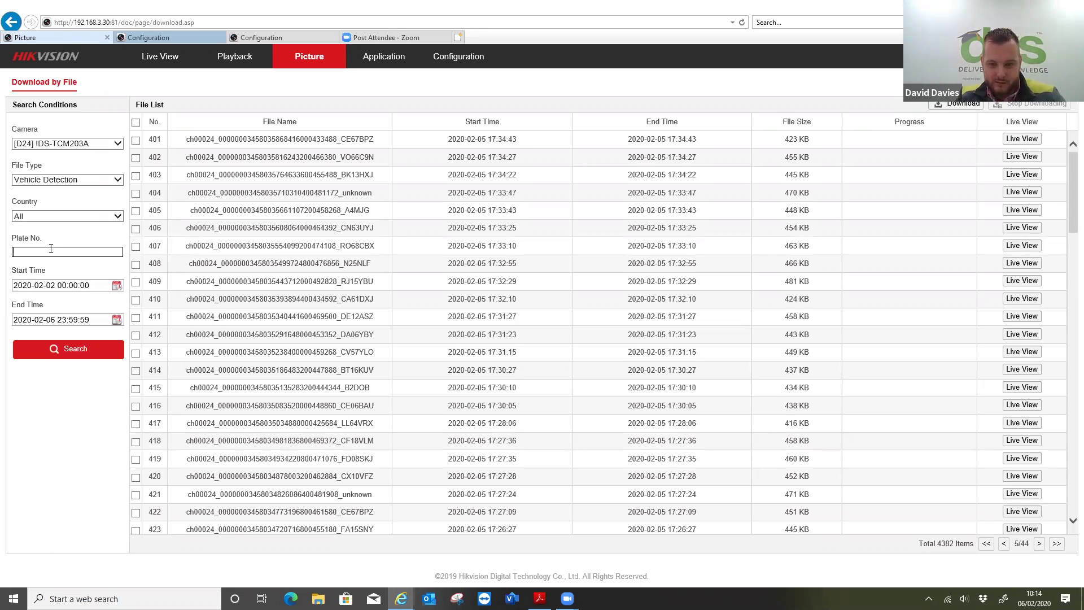
{"action": "type", "text": "ln68lxd"}
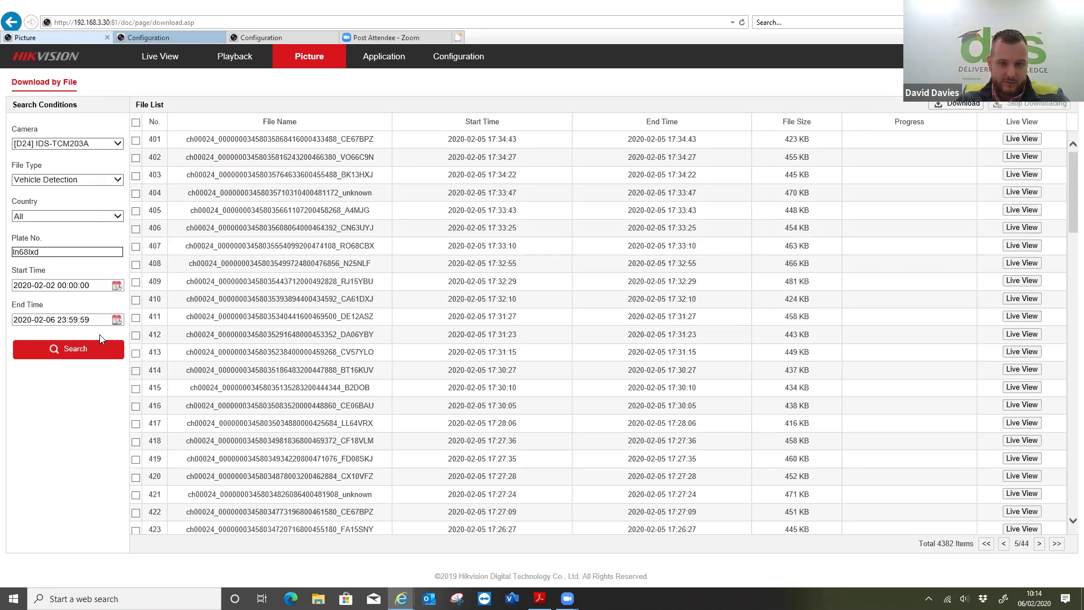
{"action": "left_click", "coordinate": [64, 353]}
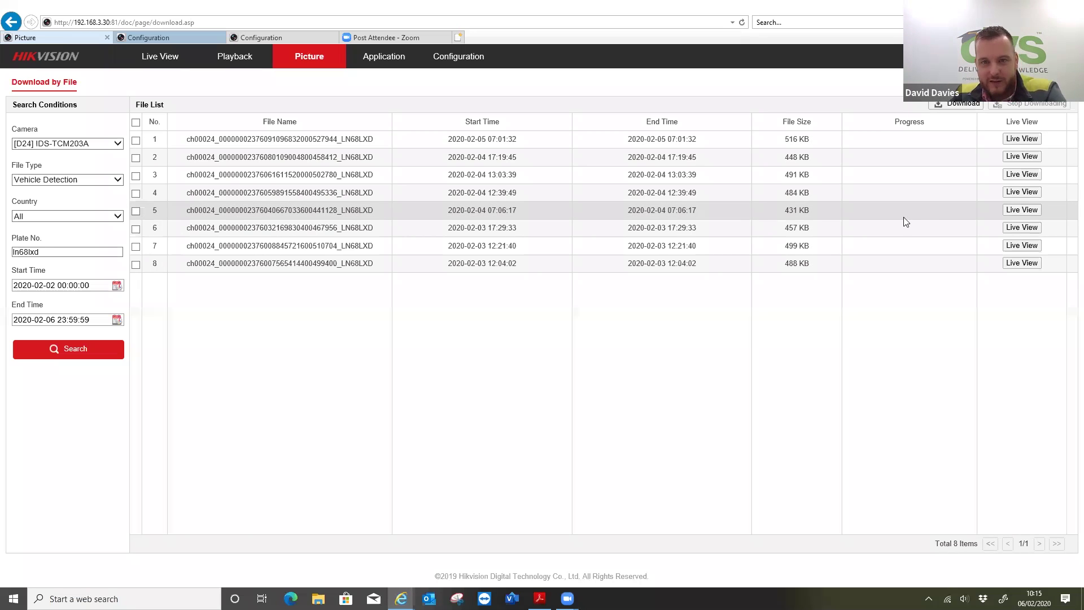
{"action": "left_click", "coordinate": [117, 287]}
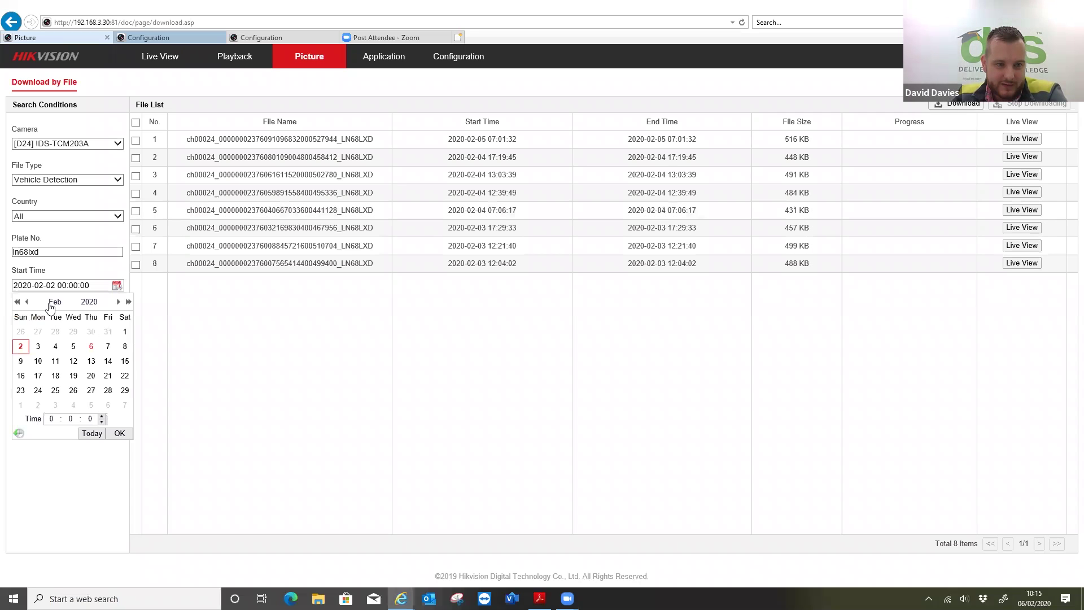
{"action": "left_click", "coordinate": [26, 301]}
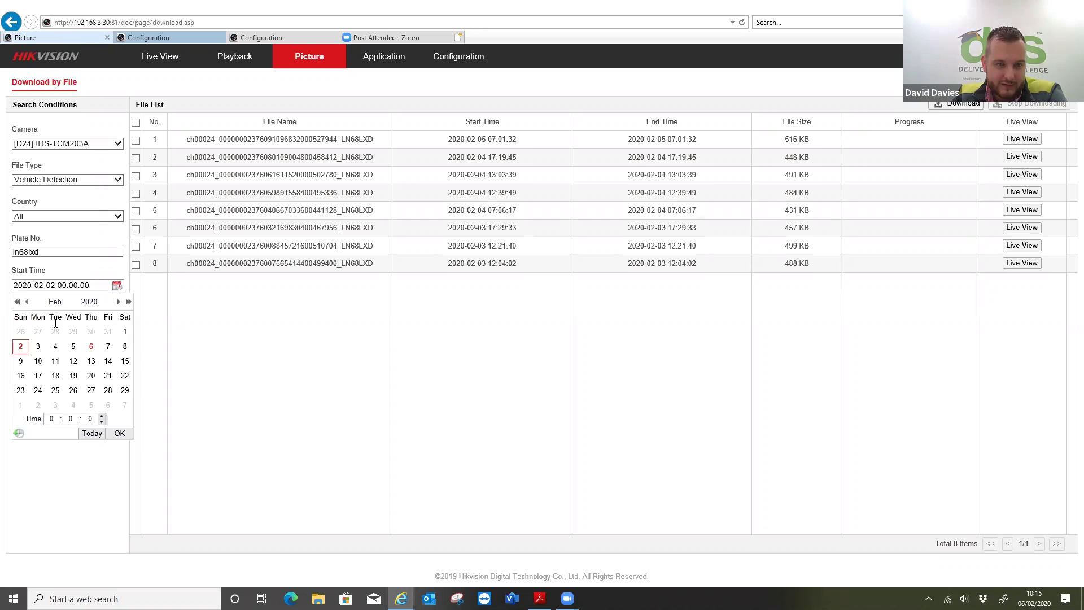
{"action": "left_click", "coordinate": [91, 331]}
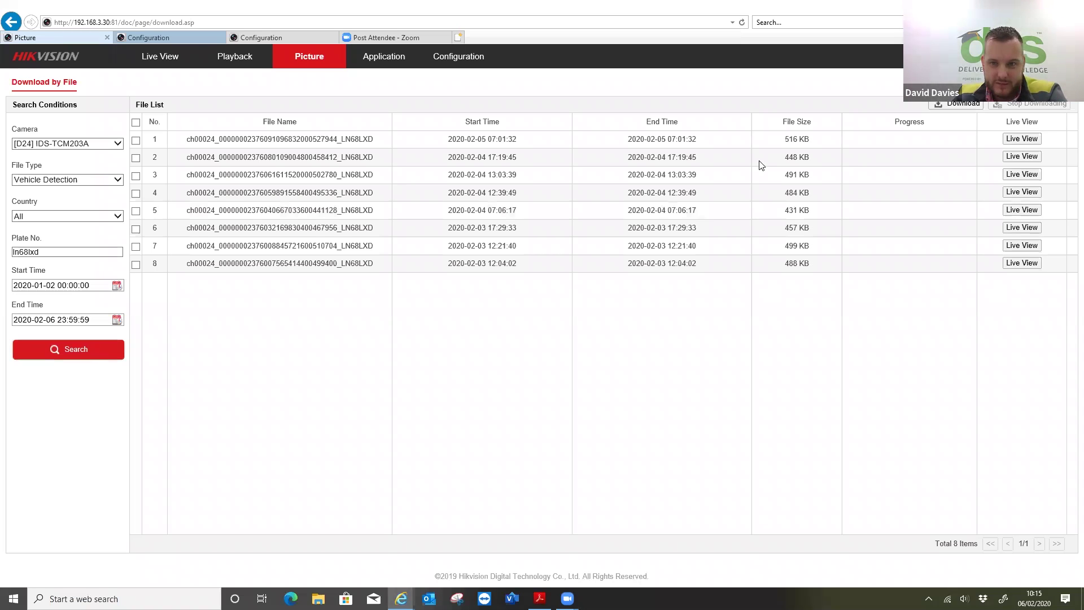
{"action": "key", "text": "Return"}
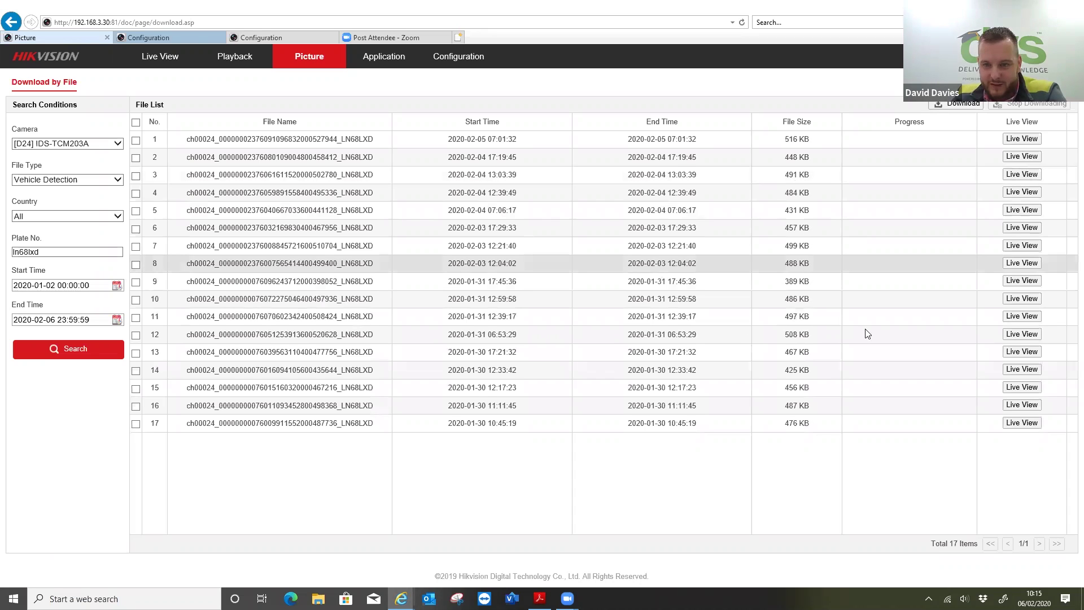
{"action": "left_click", "coordinate": [1007, 334]}
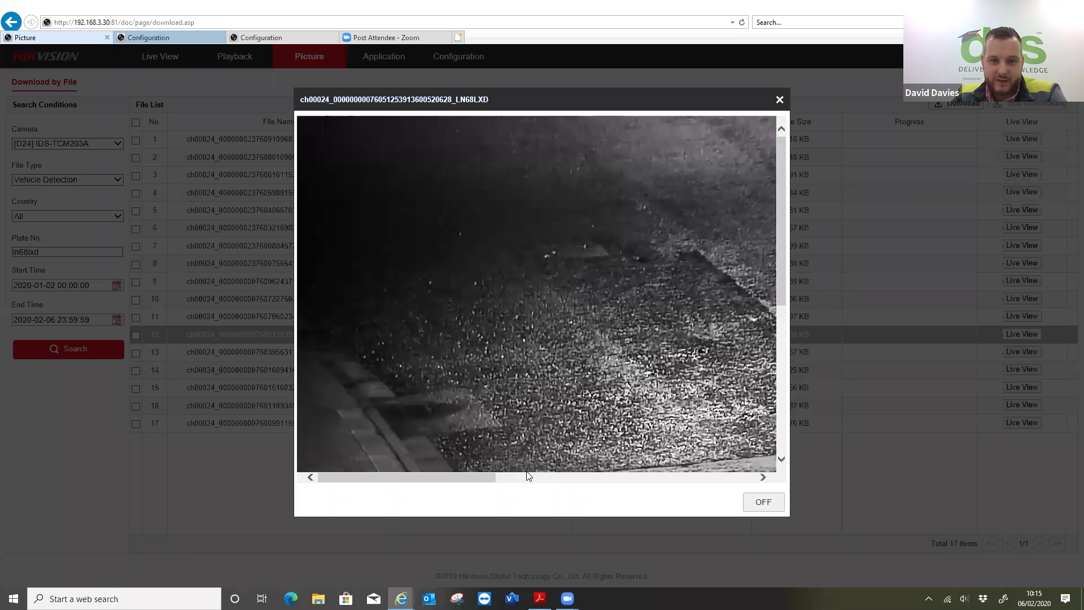
{"action": "left_click", "coordinate": [528, 478]}
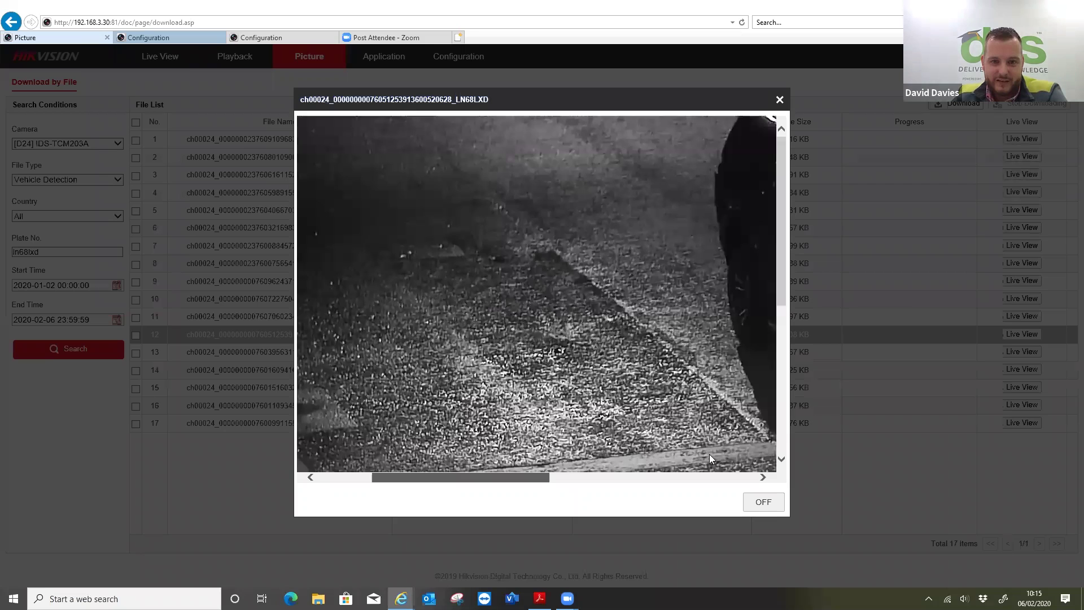
{"action": "left_click", "coordinate": [710, 477]}
{"action": "scroll", "coordinate": [538, 341], "scroll_direction": "left", "scroll_amount": 1}
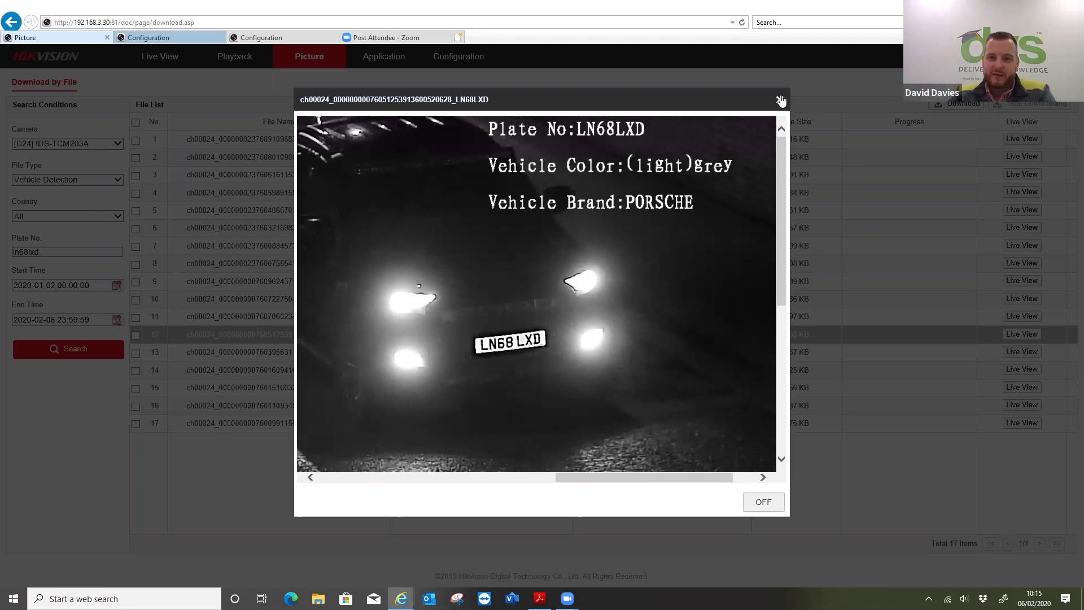
{"action": "left_click", "coordinate": [780, 100]}
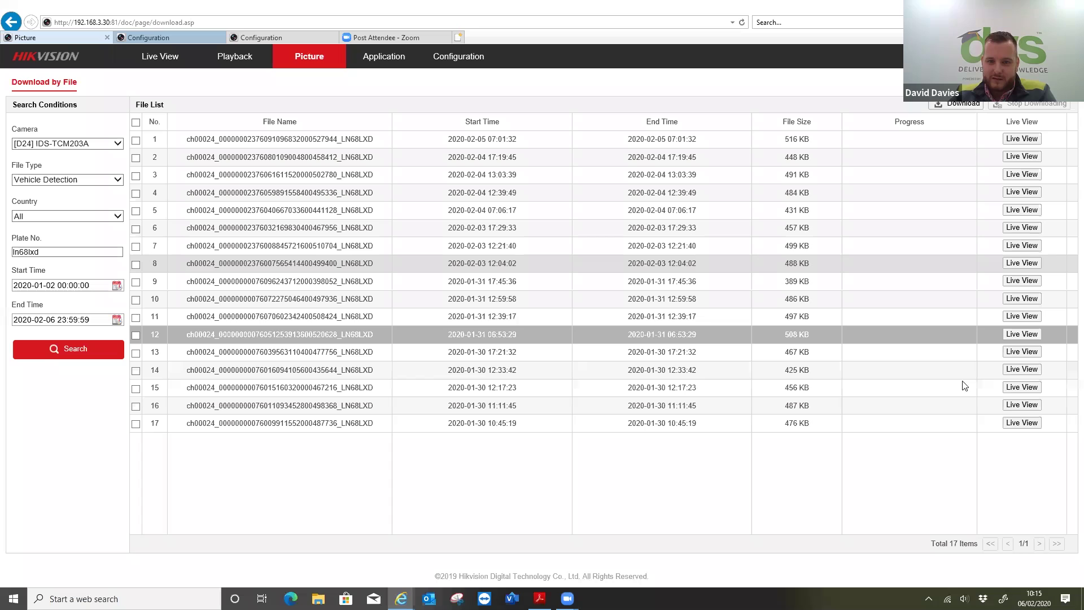
{"action": "left_click", "coordinate": [1014, 405]}
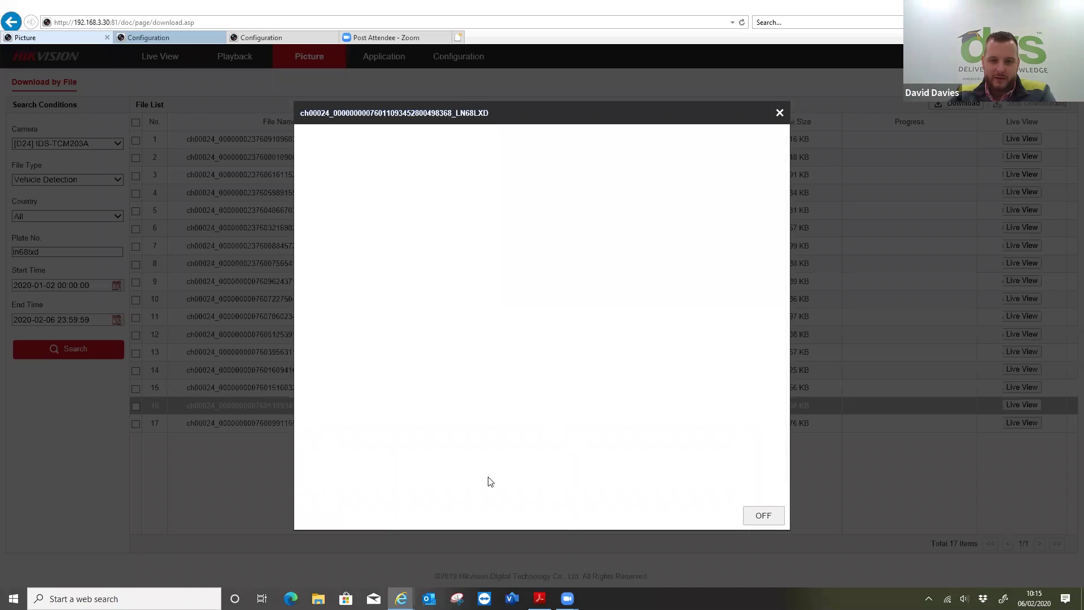
{"action": "scroll", "coordinate": [641, 457], "scroll_direction": "right", "scroll_amount": 6}
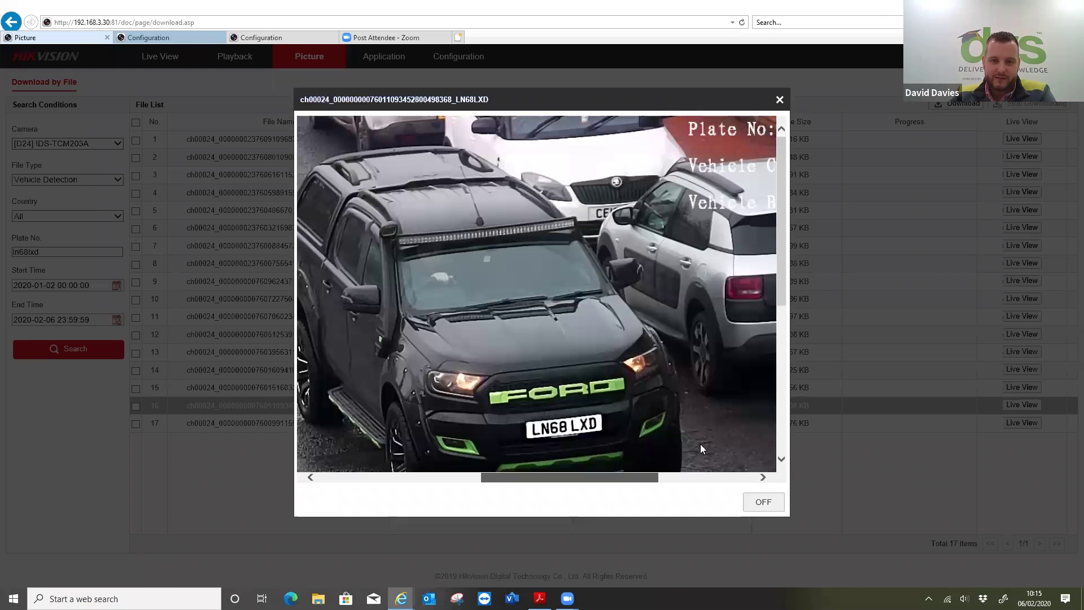
{"action": "scroll", "coordinate": [700, 444], "scroll_direction": "right", "scroll_amount": 3}
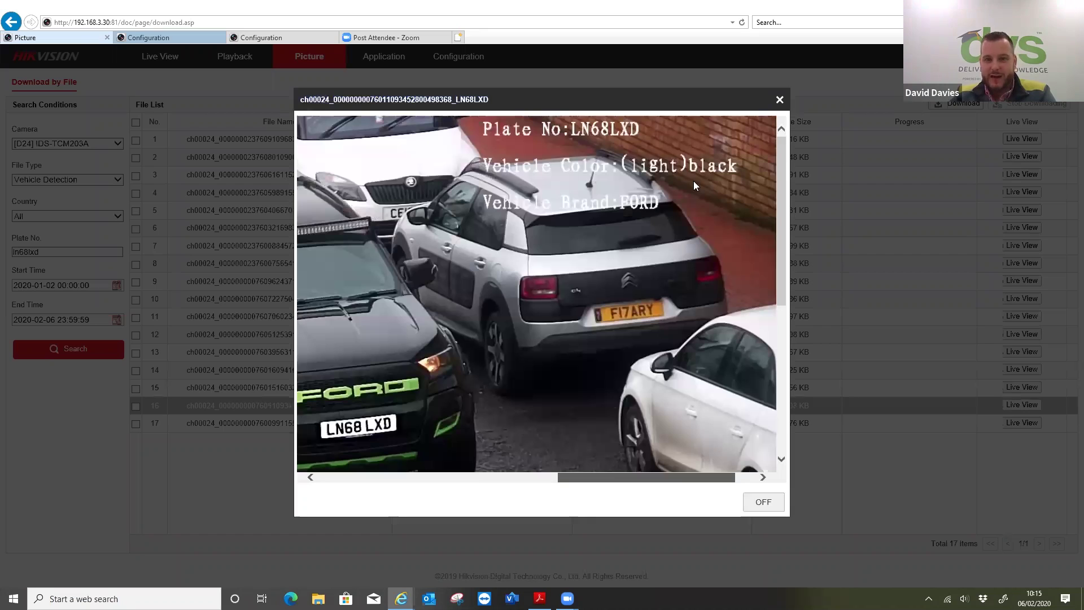
{"action": "scroll", "coordinate": [633, 206], "scroll_direction": "left", "scroll_amount": 1}
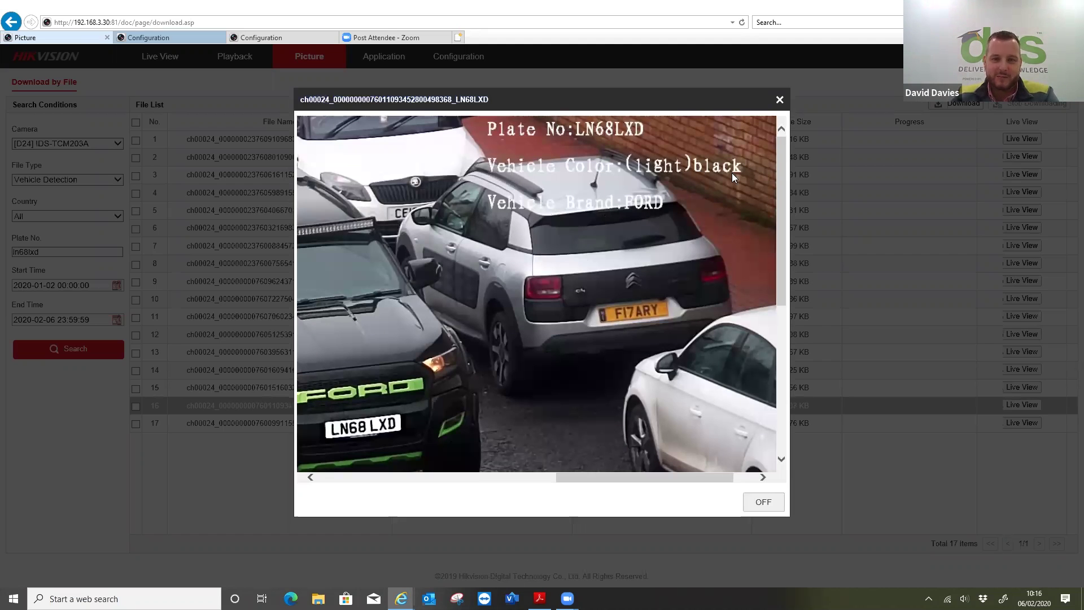
{"action": "left_click_drag", "start_coordinate": [569, 477], "coordinate": [448, 503]}
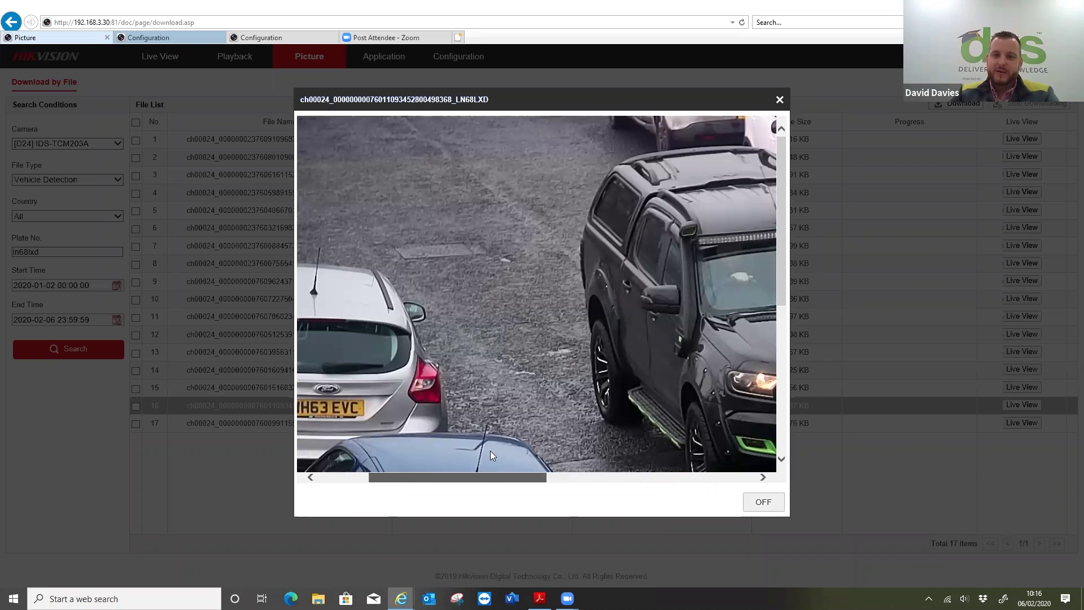
{"action": "scroll", "coordinate": [491, 451], "scroll_direction": "right", "scroll_amount": 3}
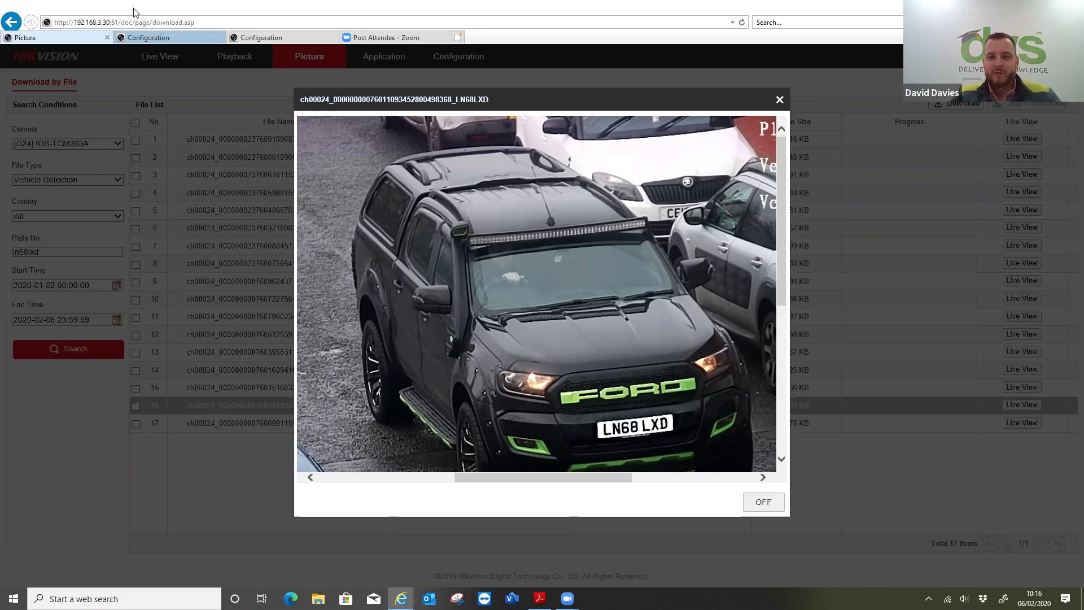
{"action": "left_click", "coordinate": [779, 100]}
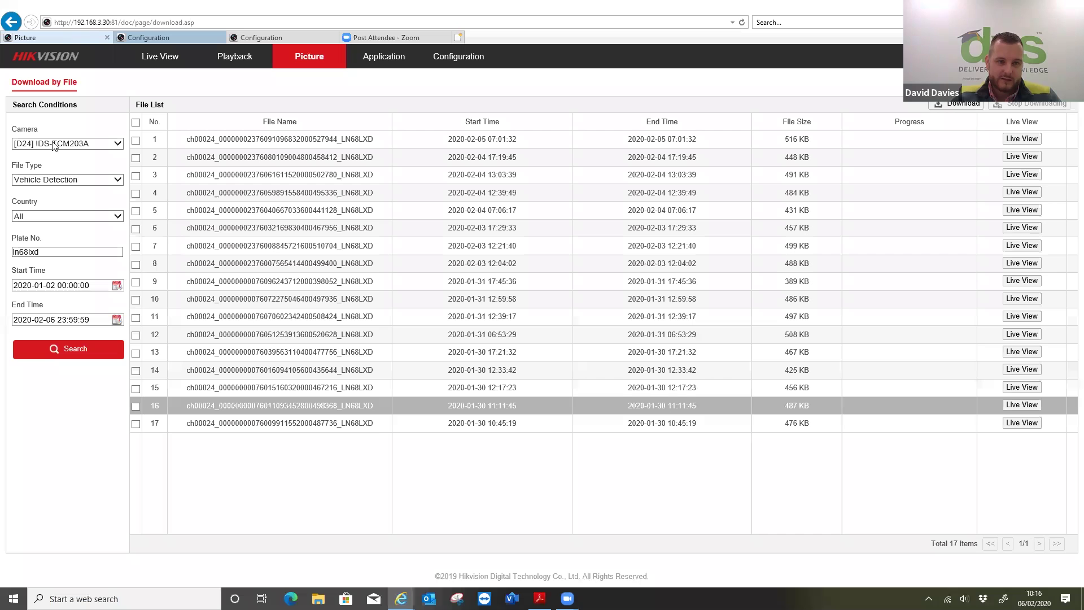
- Clear a stray text selection and go to the NVR's configuration pages
{"action": "left_click_drag", "start_coordinate": [420, 93], "coordinate": [422, 93]}
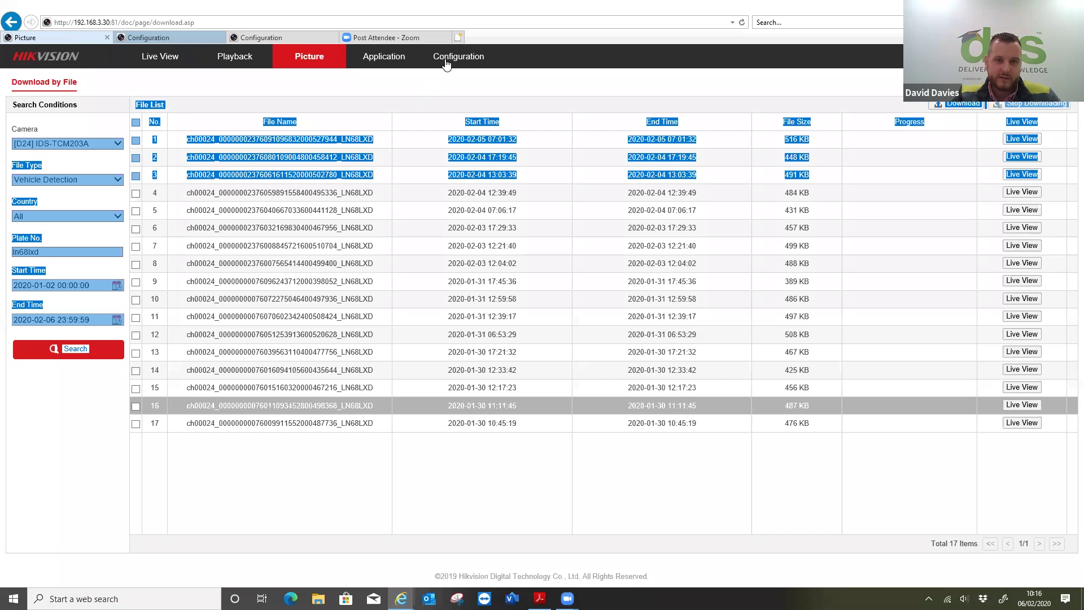
{"action": "left_click", "coordinate": [410, 81]}
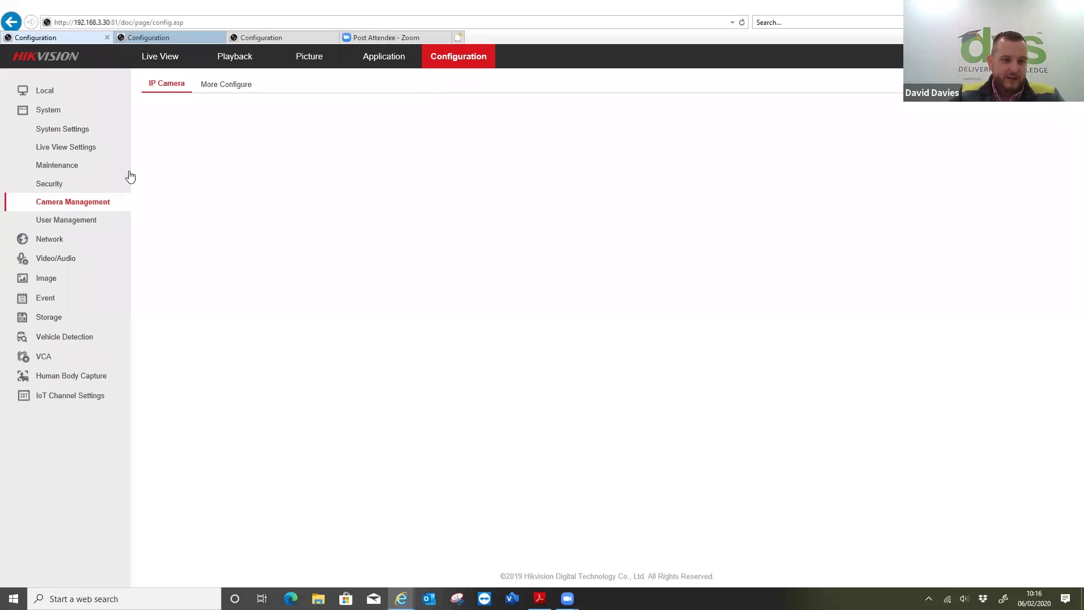
{"action": "left_click", "coordinate": [61, 338]}
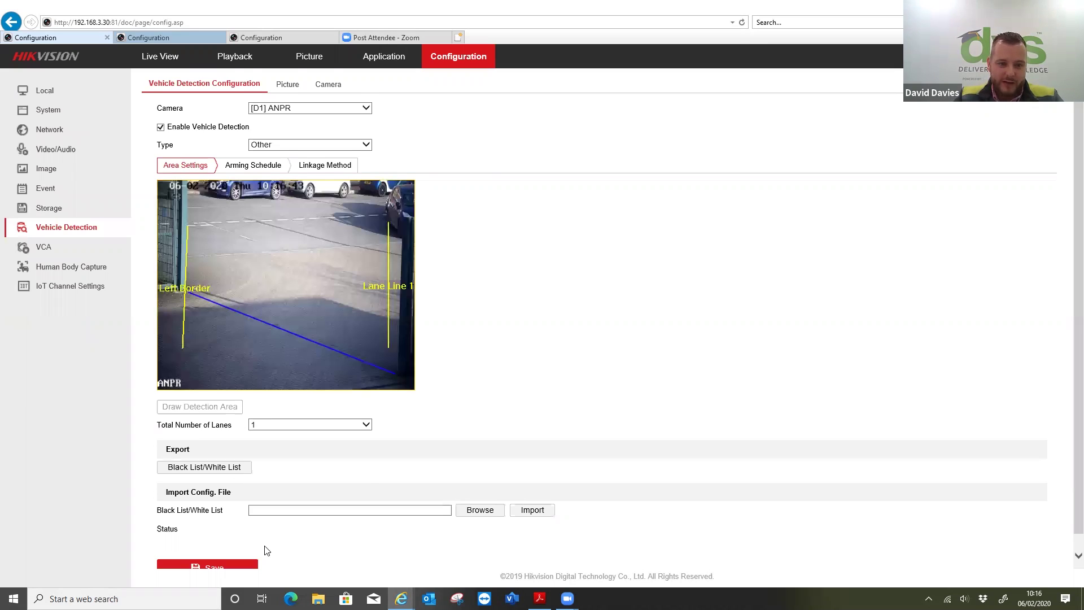
- Review the D1 ANPR arming schedule and linkage (record D1 only), keeping detection type Other
{"action": "scroll", "coordinate": [267, 548], "scroll_direction": "down", "scroll_amount": 1}
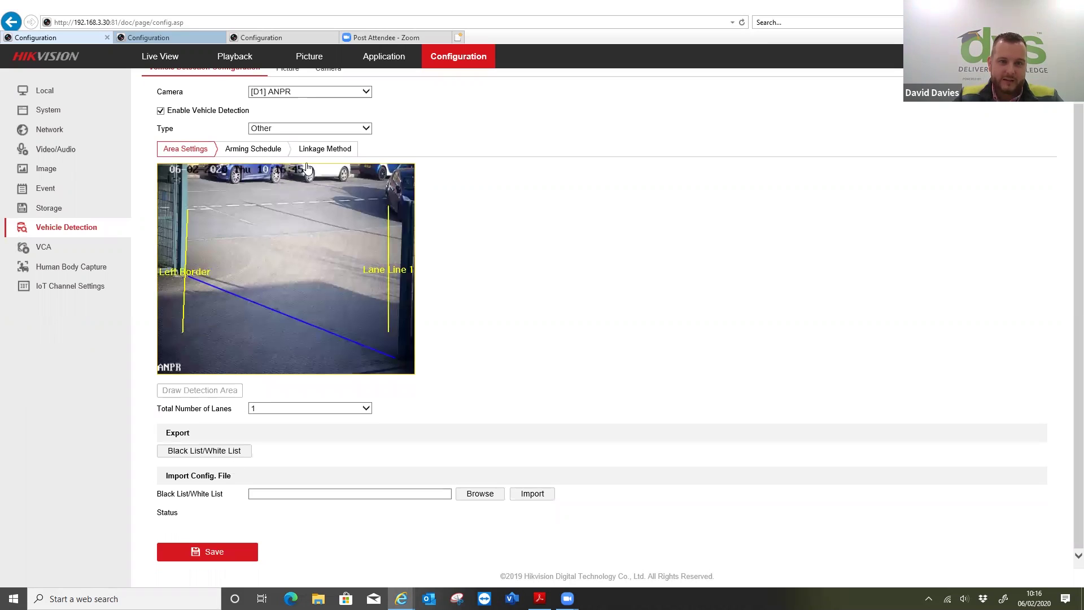
{"action": "left_click", "coordinate": [273, 150]}
{"action": "left_click", "coordinate": [325, 165]}
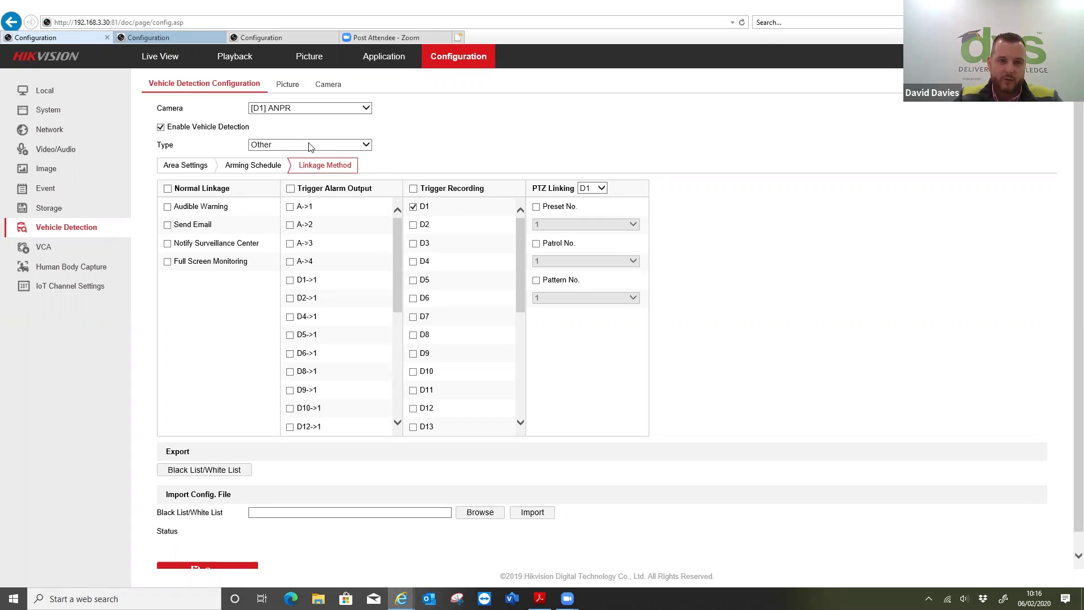
{"action": "key", "text": "alt+Down"}
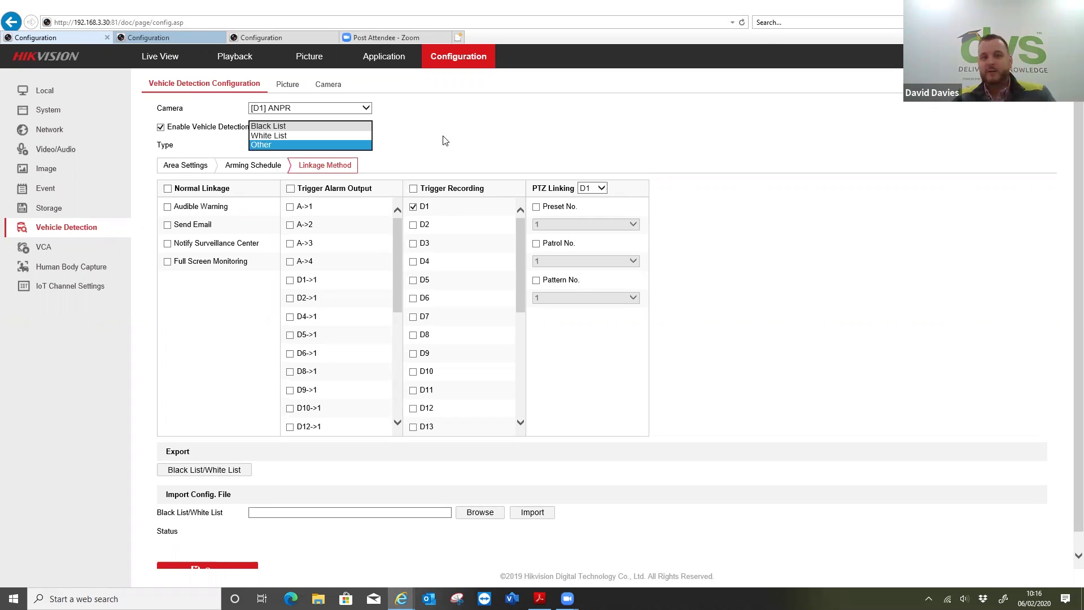
{"action": "key", "text": "Return"}
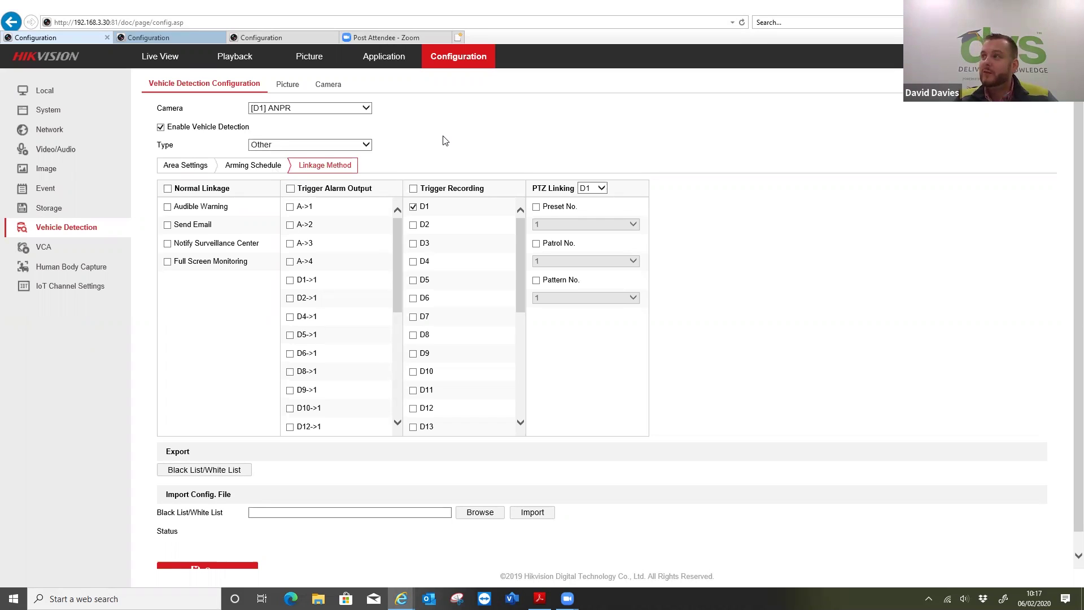